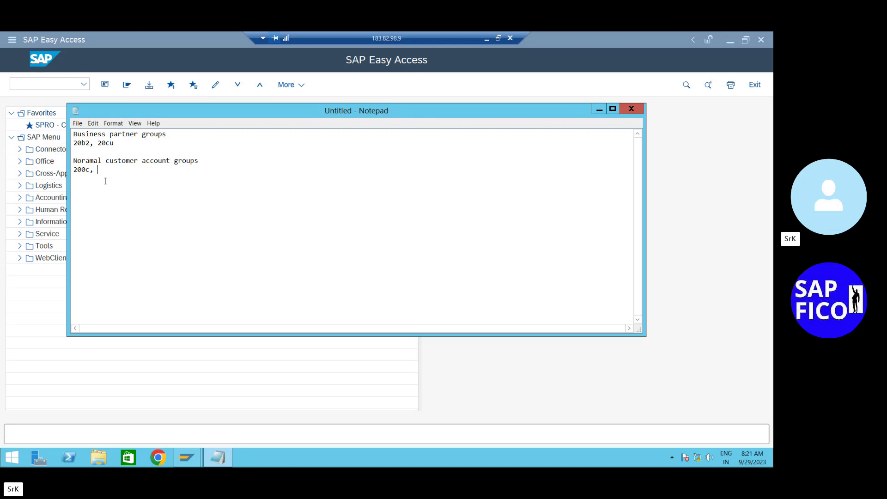
Add 20AC after 200c in the Notepad account group notes, then minimize Notepad
{"action": "type", "text": "20AC"}
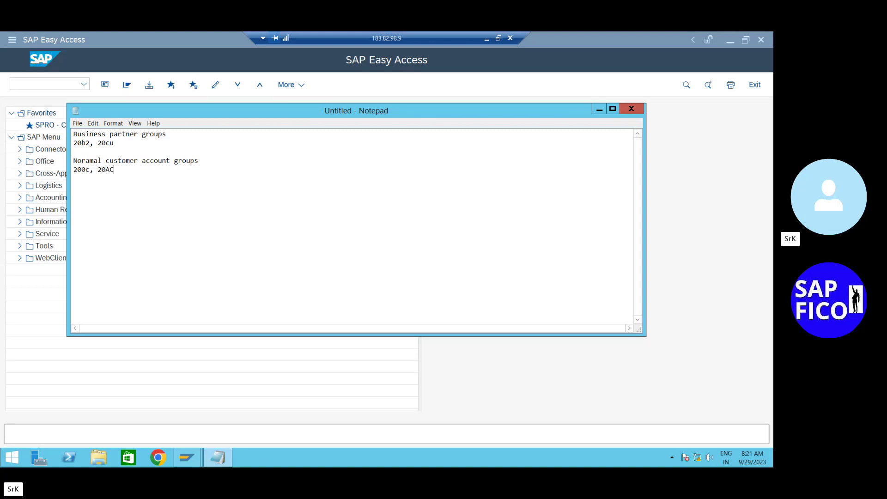
{"action": "left_click", "coordinate": [598, 110]}
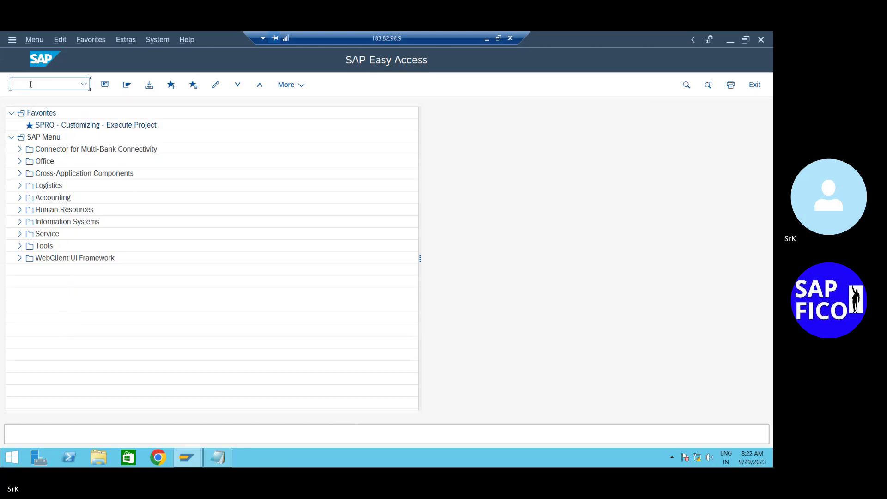
{"action": "type", "text": "oba"}
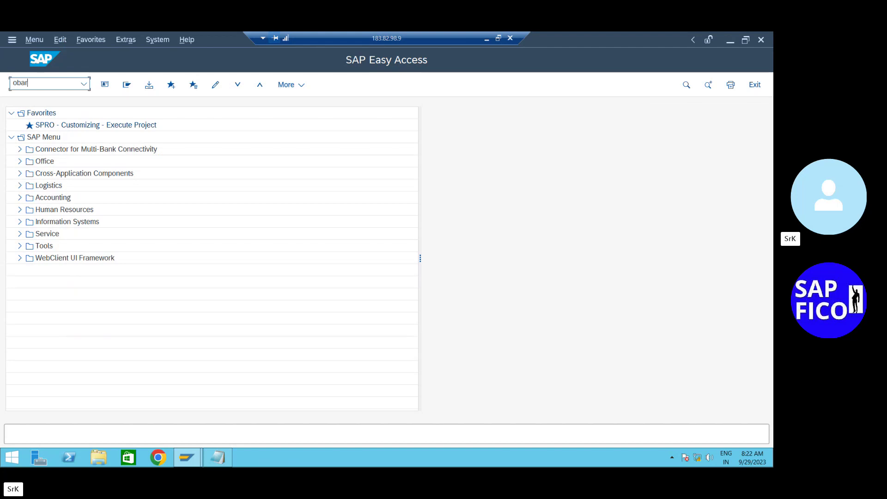
{"action": "type", "text": "r"}
{"action": "key", "text": "Return"}
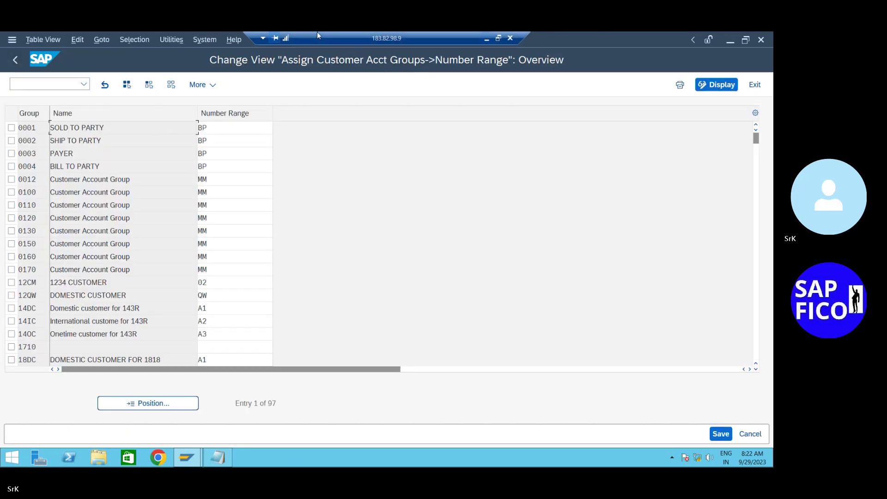
{"action": "left_click", "coordinate": [145, 404]}
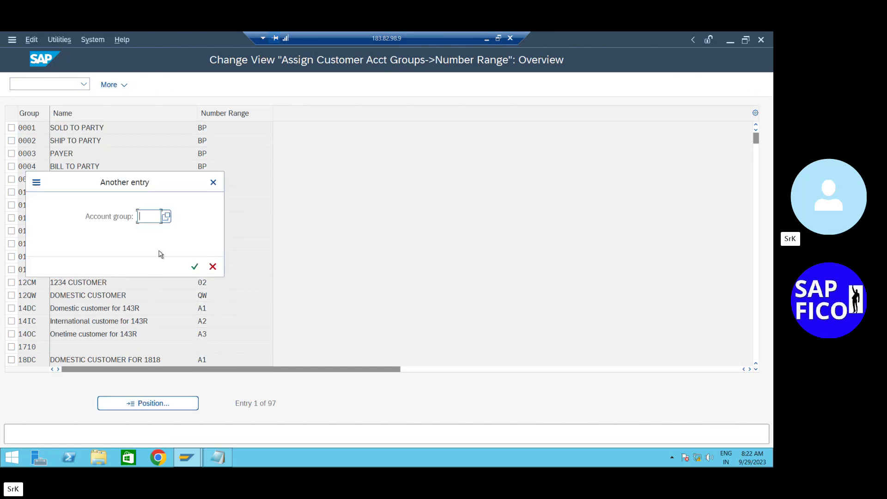
{"action": "type", "text": "2"}
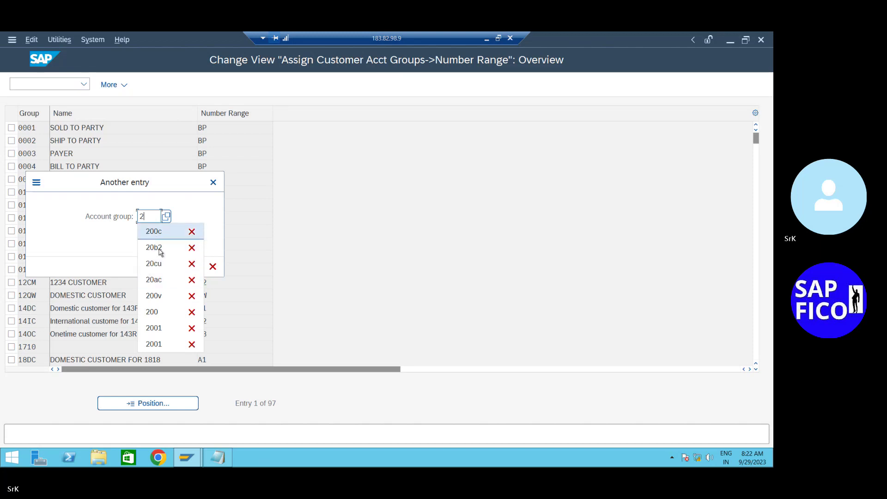
{"action": "left_click", "coordinate": [158, 280]}
{"action": "left_click", "coordinate": [194, 268]}
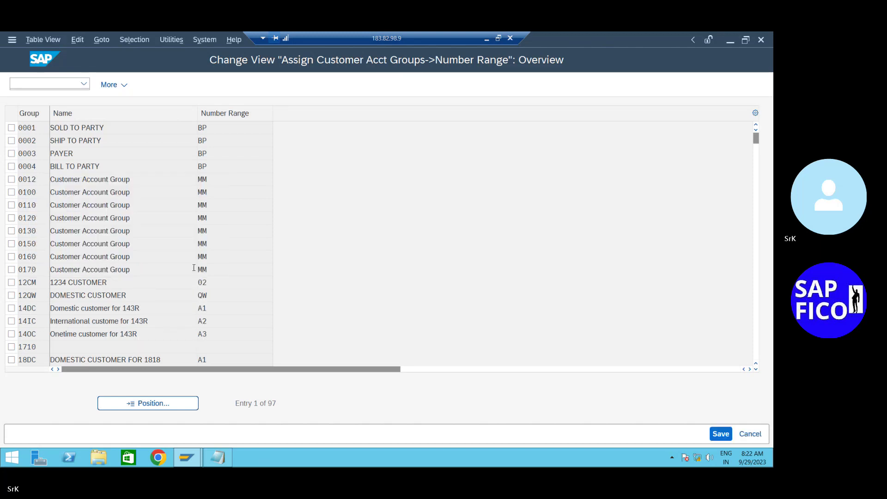
{"action": "left_click", "coordinate": [140, 405]}
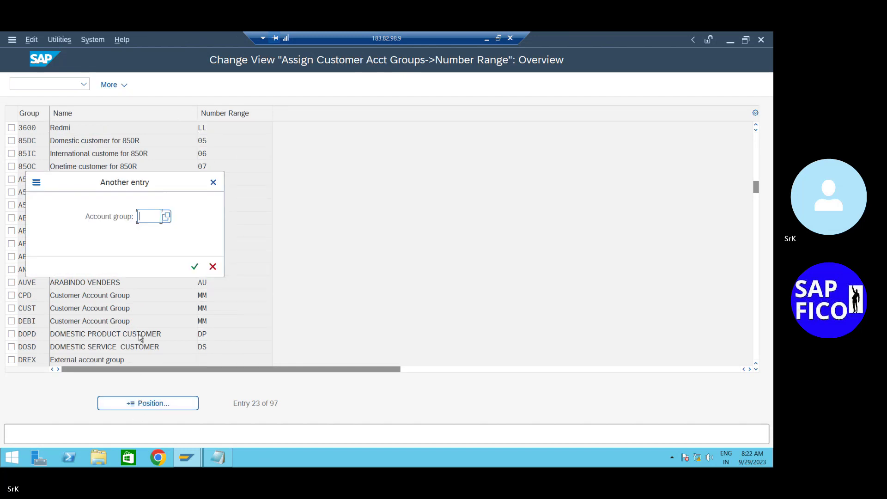
{"action": "type", "text": "20ac"}
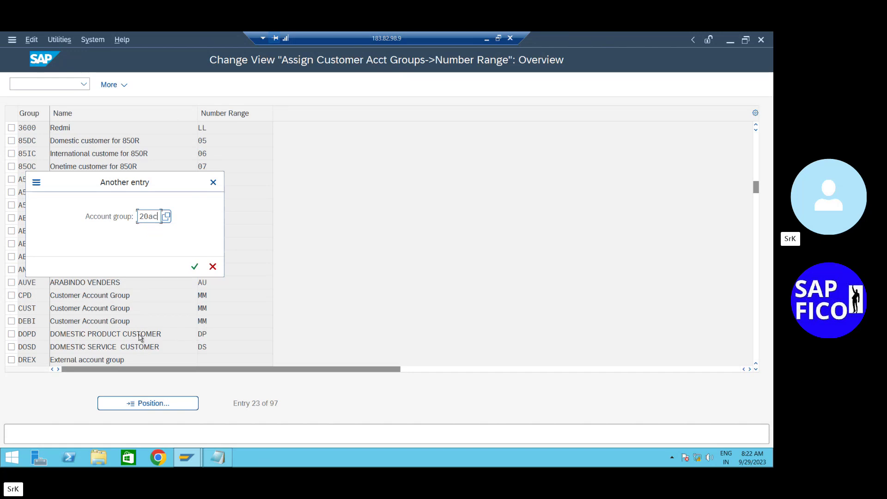
{"action": "key", "text": "Return"}
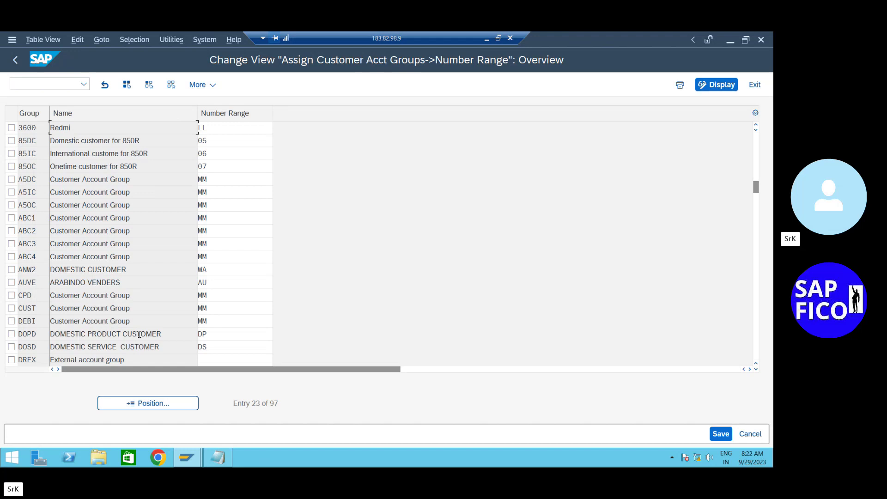
{"action": "left_click", "coordinate": [15, 61]}
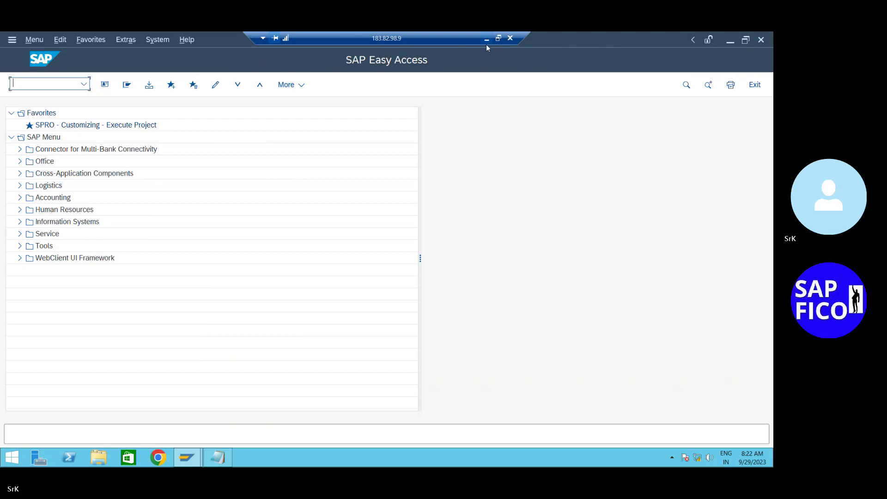
Return to the SAP session and open the customer account groups table with OBD2
{"action": "left_click", "coordinate": [486, 43]}
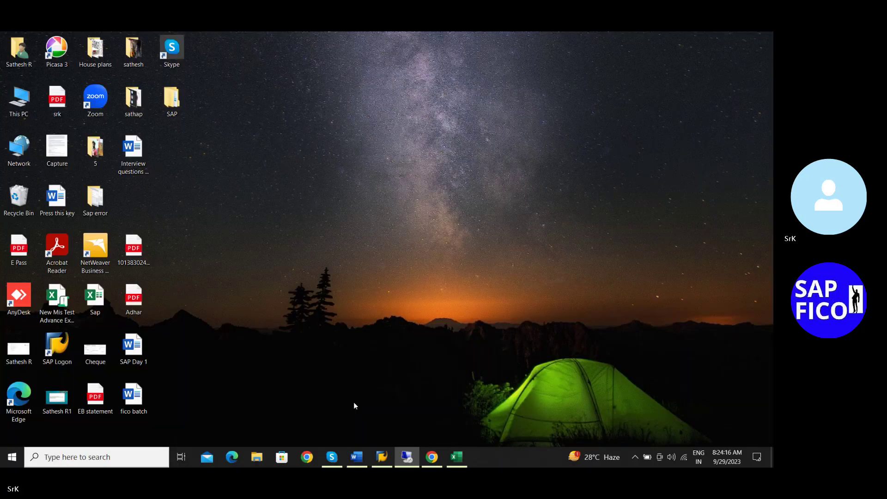
{"action": "key", "text": "alt+Tab"}
{"action": "type", "text": "obd2"}
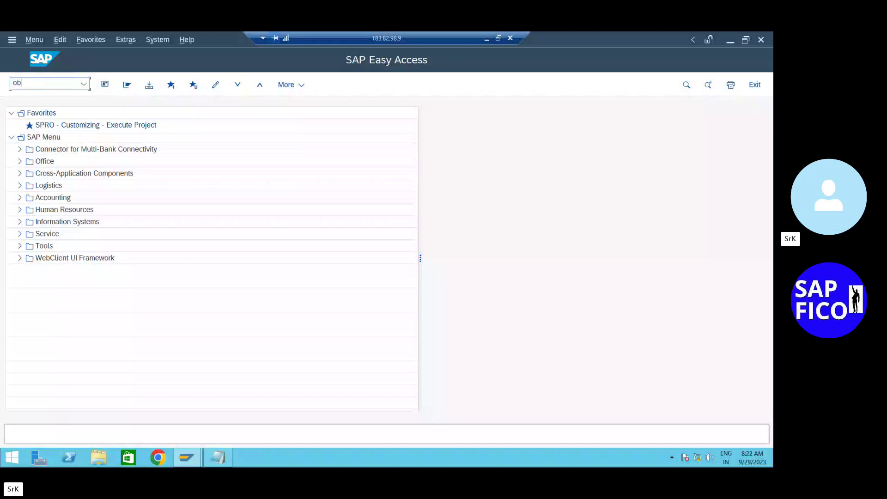
{"action": "key", "text": "Return"}
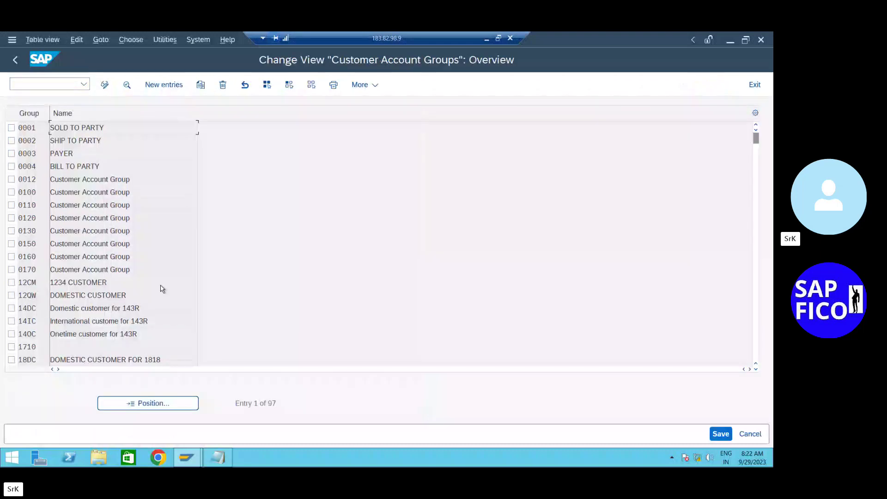
Position the table at account group 20ac, then start a new account group entry
{"action": "left_click", "coordinate": [149, 402]}
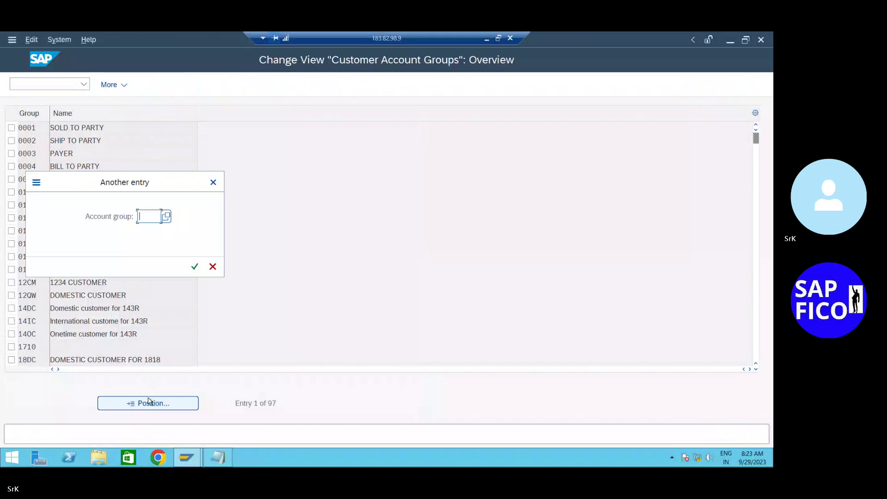
{"action": "type", "text": "2"}
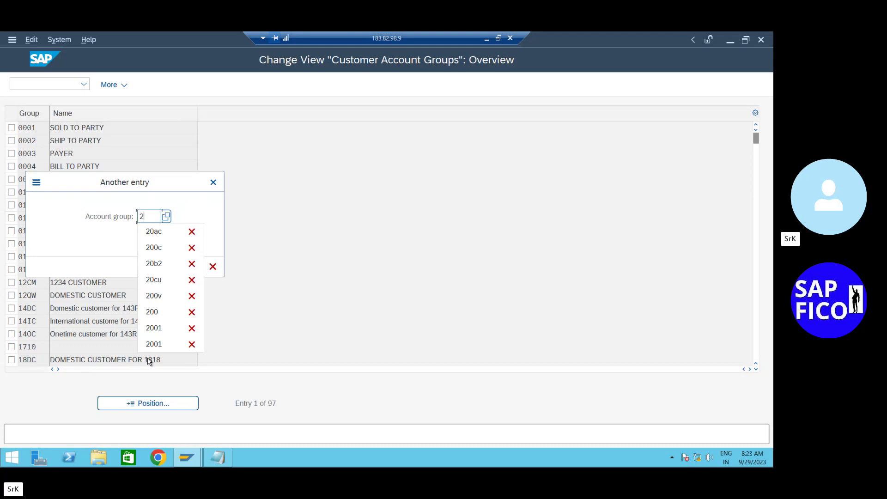
{"action": "left_click", "coordinate": [157, 245]}
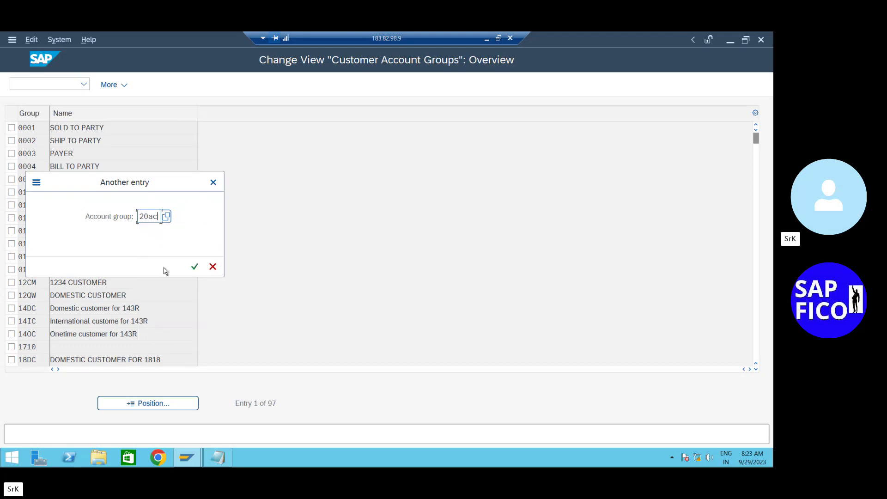
{"action": "left_click", "coordinate": [191, 267]}
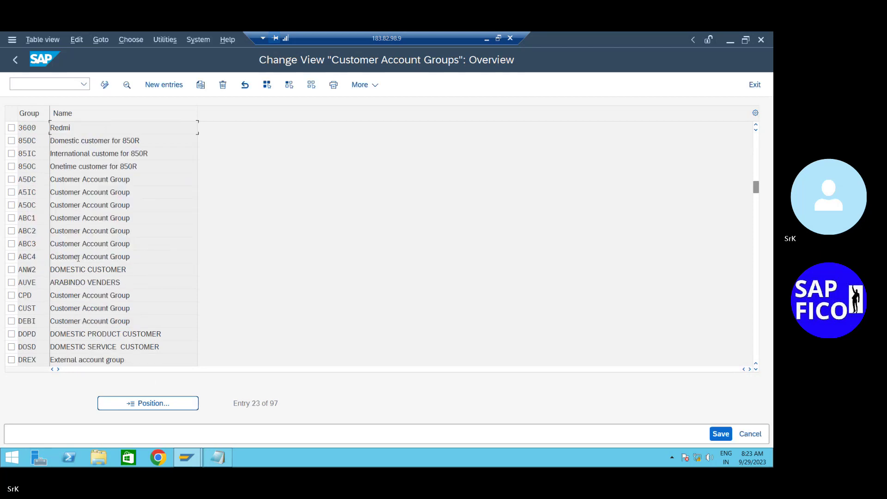
{"action": "left_click", "coordinate": [167, 85]}
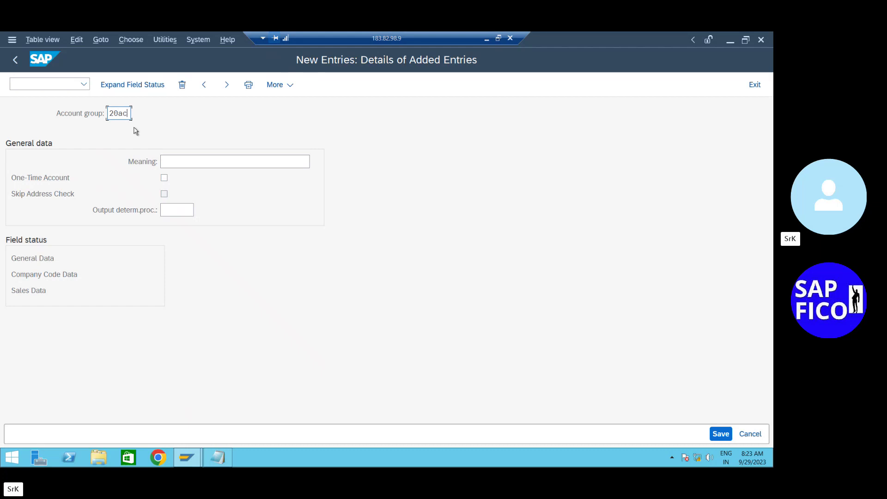
Give 20AC the meaning 'Domestic customer', save it under a customizing request, and return to the list
{"action": "left_click", "coordinate": [188, 162]}
{"action": "type", "text": "d"}
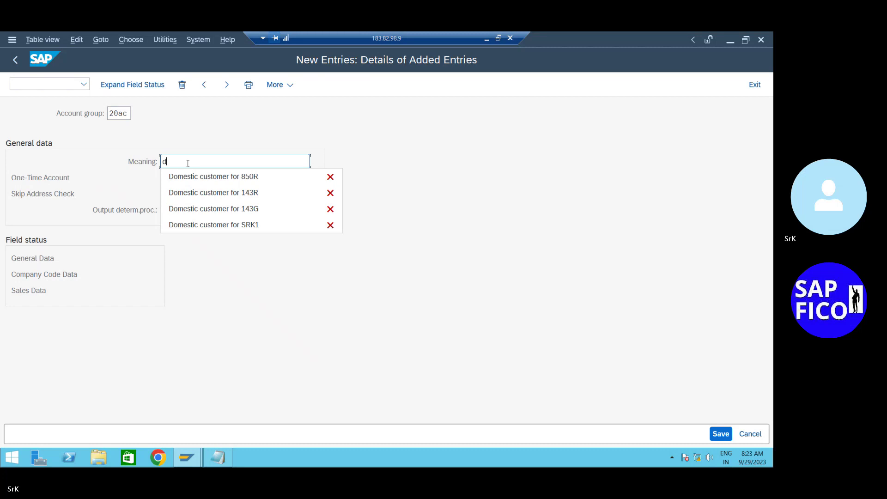
{"action": "left_click", "coordinate": [193, 176]}
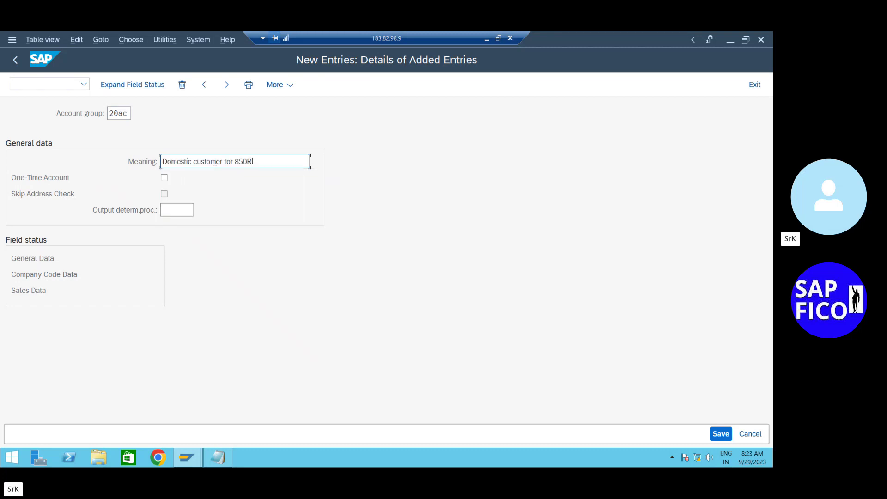
{"action": "key", "text": "BackSpace"}
{"action": "key", "text": "BackSpace"}
{"action": "key", "text": "BackSpace"}
{"action": "key", "text": "BackSpace"}
{"action": "key", "text": "BackSpace"}
{"action": "key", "text": "BackSpace"}
{"action": "key", "text": "BackSpace"}
{"action": "key", "text": "BackSpace"}
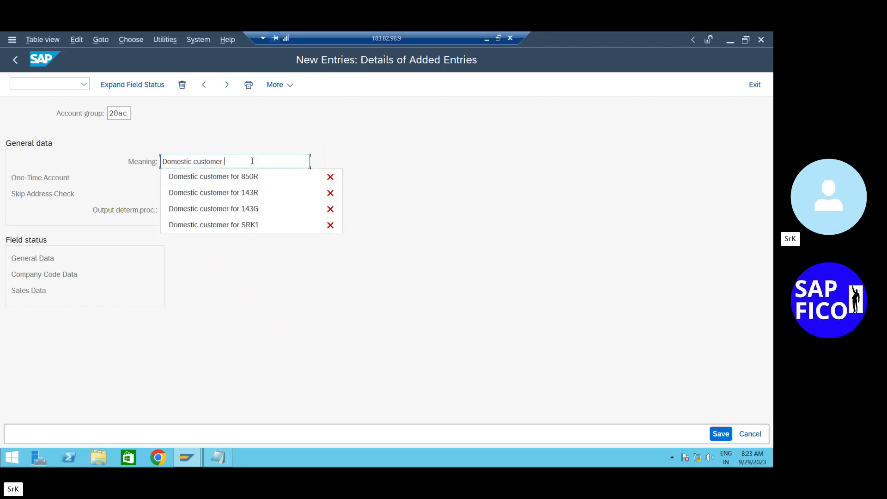
{"action": "left_click", "coordinate": [720, 433]}
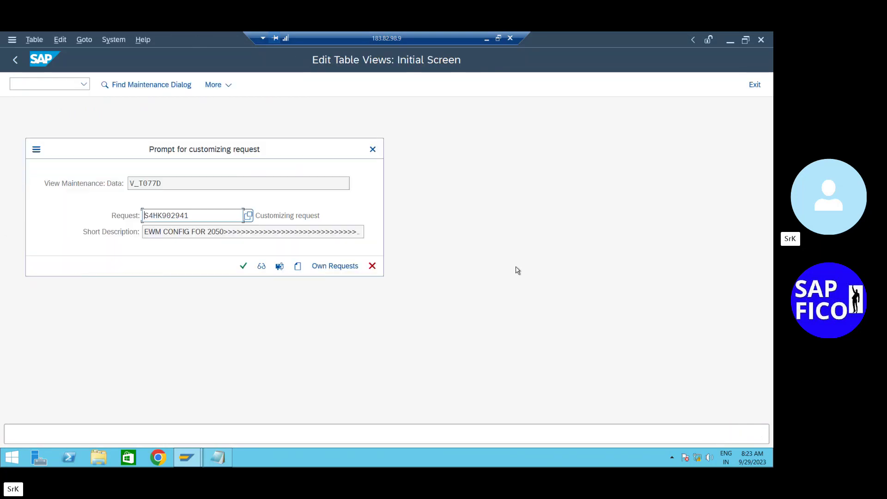
{"action": "left_click", "coordinate": [243, 266]}
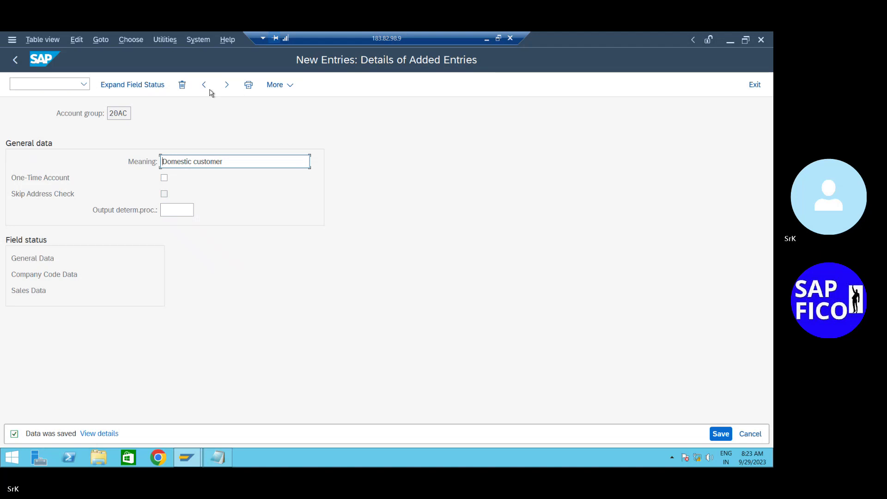
{"action": "left_click", "coordinate": [15, 63]}
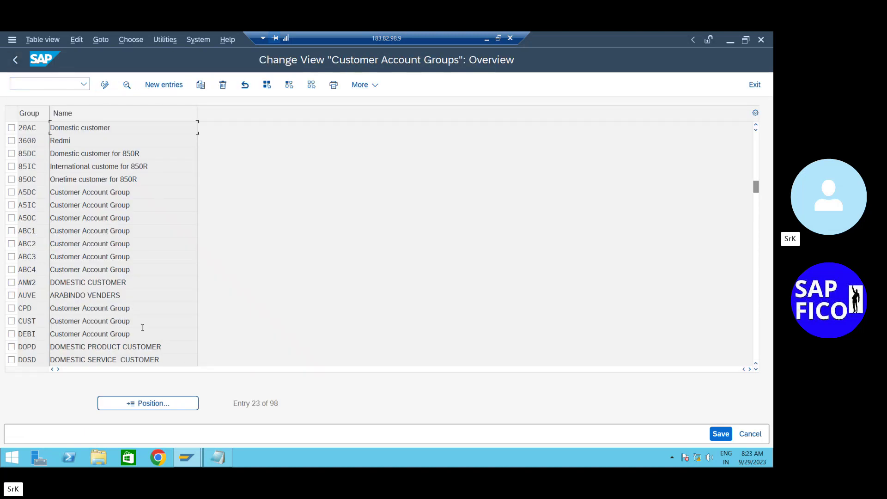
Check the notes and position the account groups table at 200c
{"action": "left_click", "coordinate": [151, 405]}
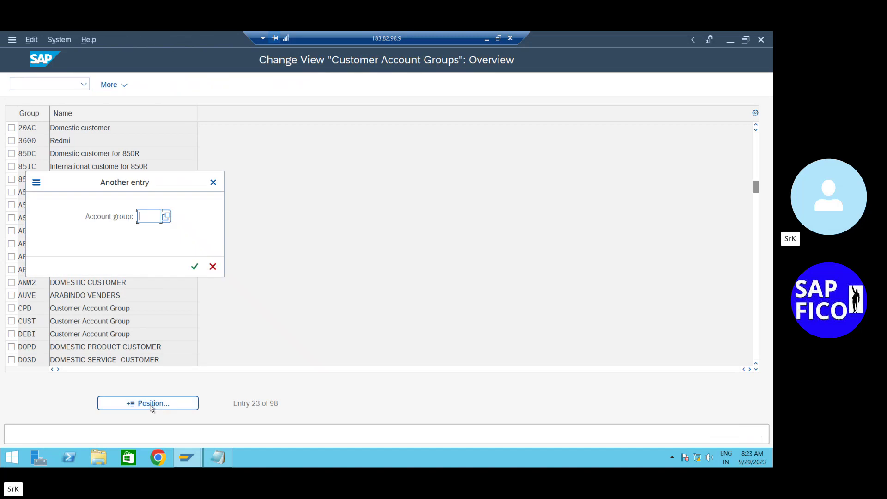
{"action": "left_click", "coordinate": [212, 458]}
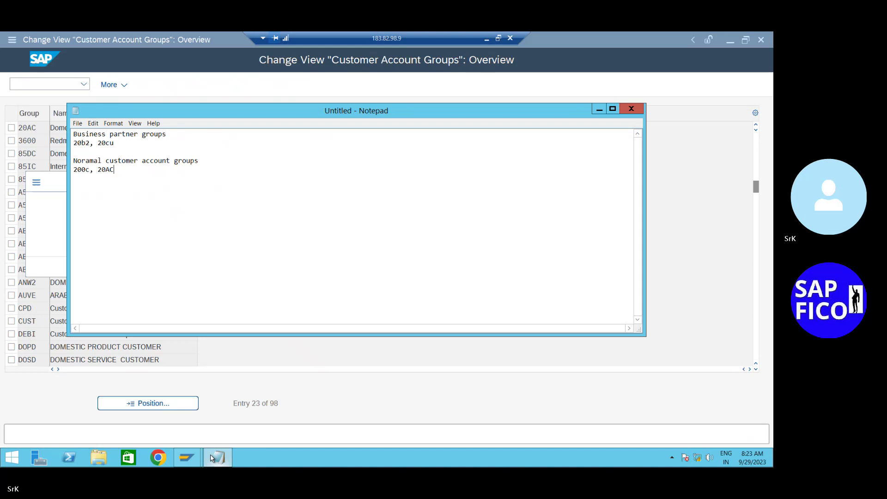
{"action": "left_click", "coordinate": [212, 457]}
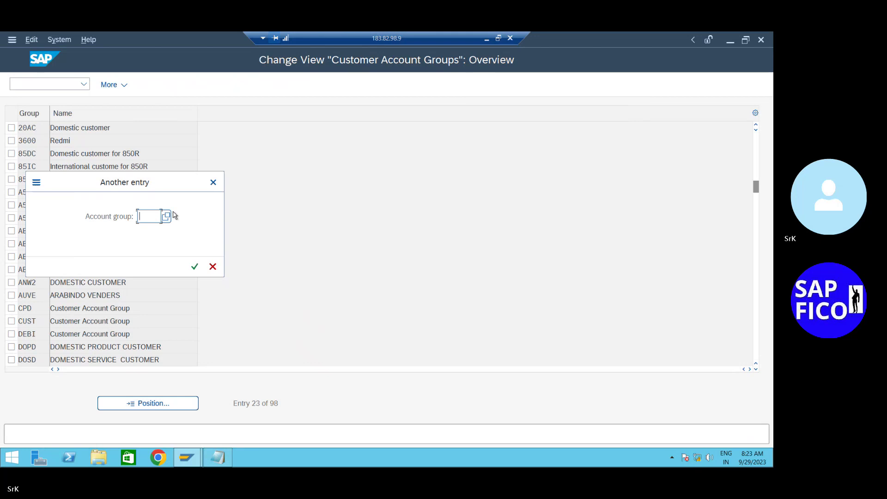
{"action": "type", "text": "200c"}
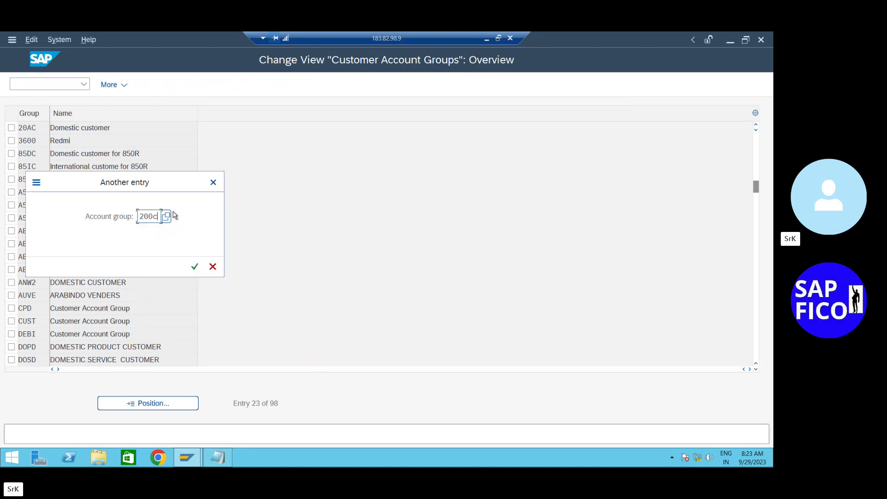
{"action": "key", "text": "Return"}
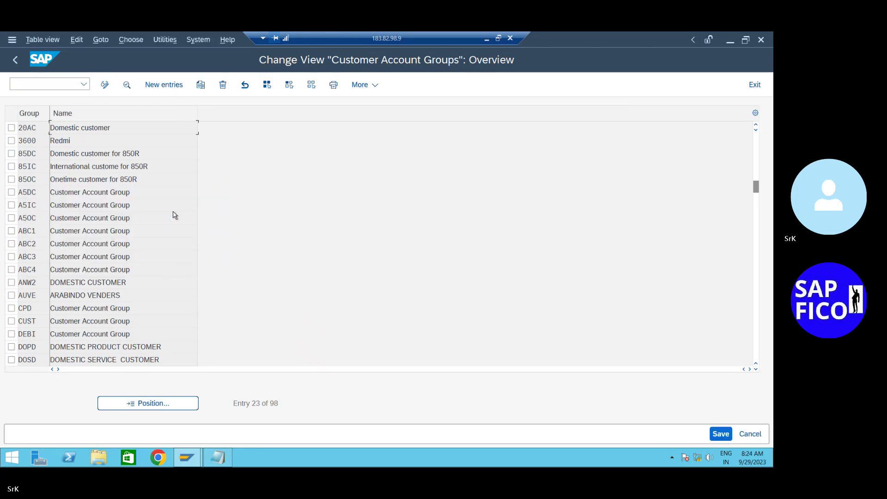
Create account group 200C with meaning 'Domestic customer', save it, and go back to the overview
{"action": "left_click", "coordinate": [167, 85]}
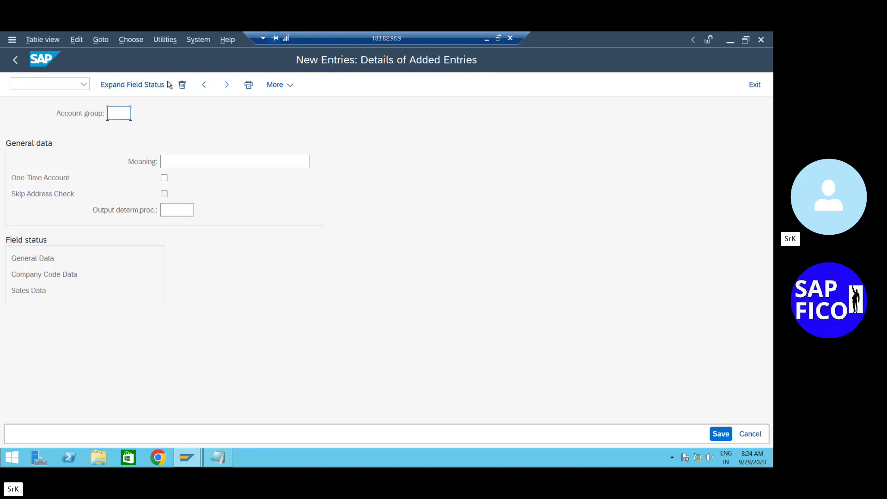
{"action": "type", "text": "200"}
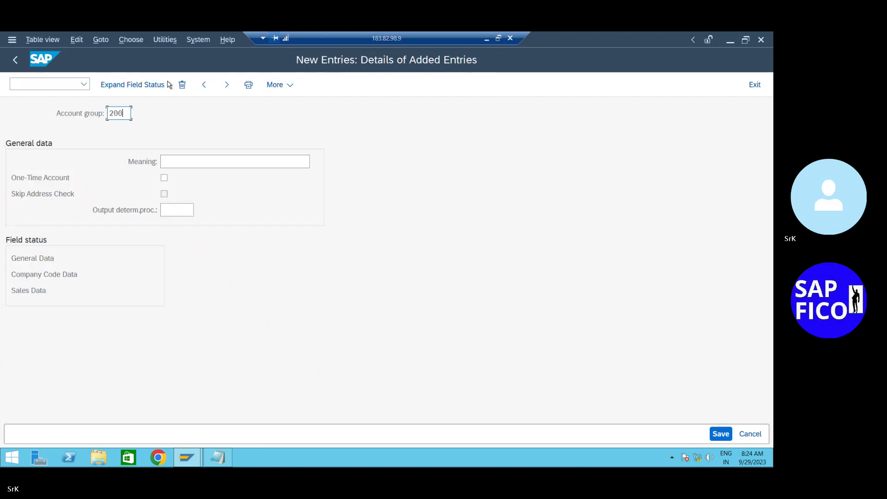
{"action": "type", "text": "C"}
{"action": "left_click", "coordinate": [215, 157]}
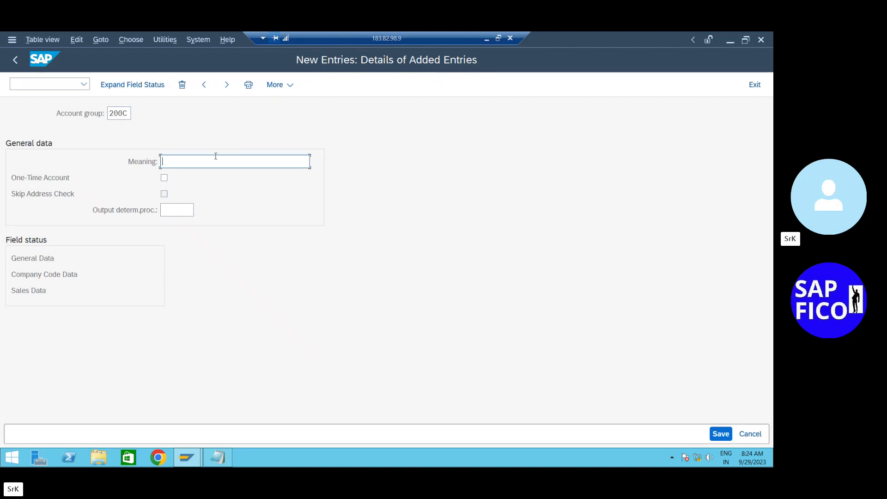
{"action": "type", "text": "d"}
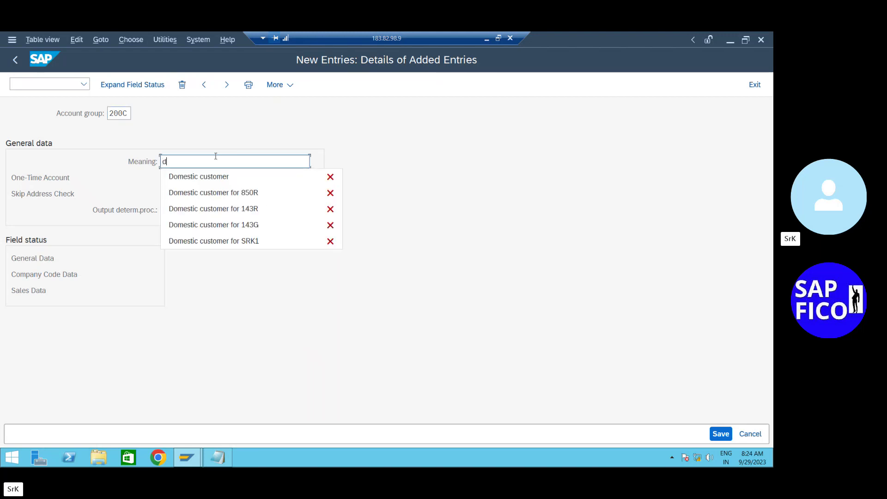
{"action": "left_click", "coordinate": [198, 177]}
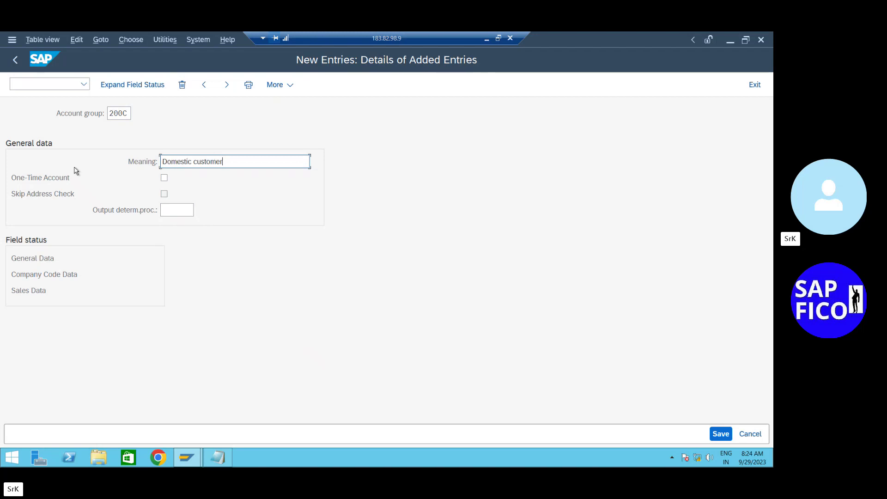
{"action": "left_click", "coordinate": [719, 437]}
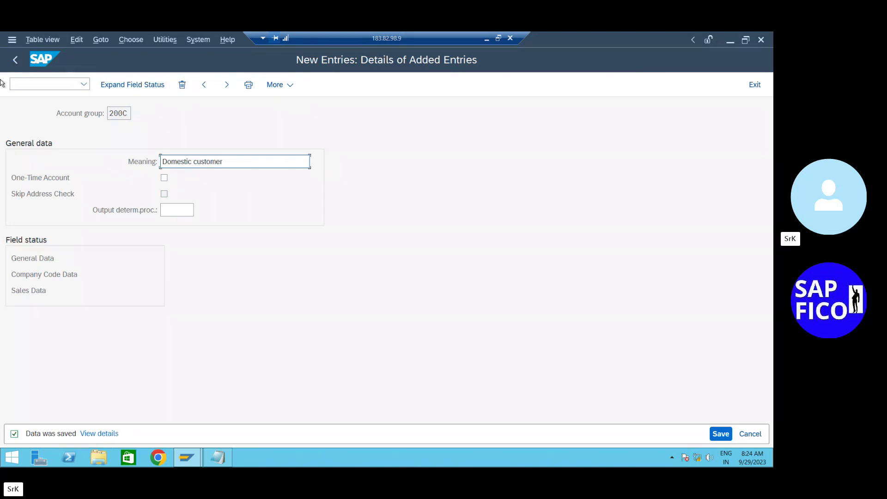
{"action": "left_click", "coordinate": [15, 60]}
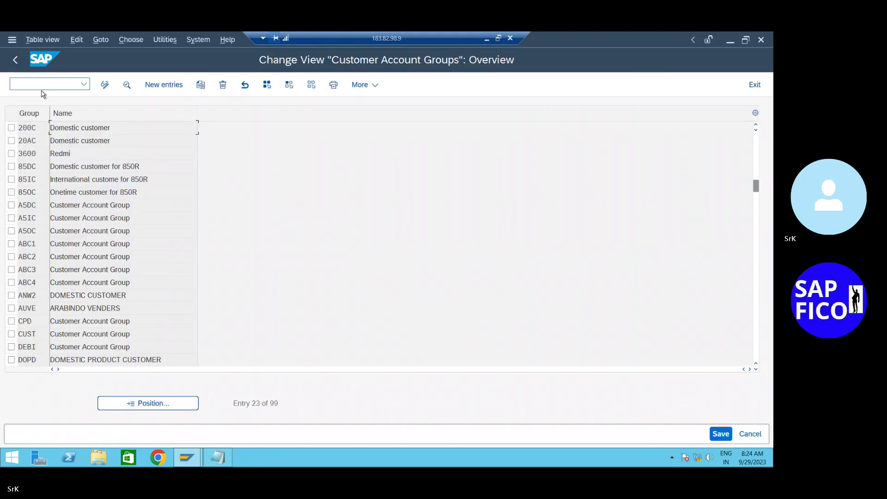
Open the customer number ranges with XDN in change mode and list the free intervals
{"action": "type", "text": "/n"}
{"action": "key", "text": "Return"}
{"action": "type", "text": "xdn"}
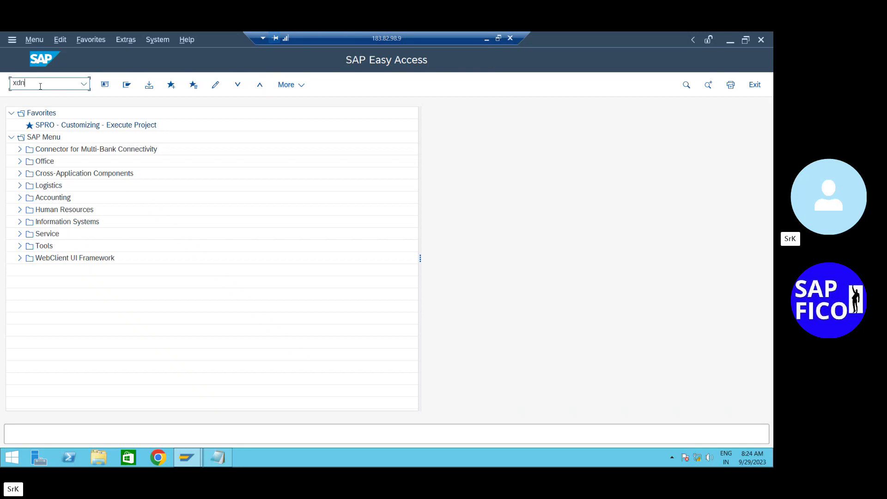
{"action": "key", "text": "Return"}
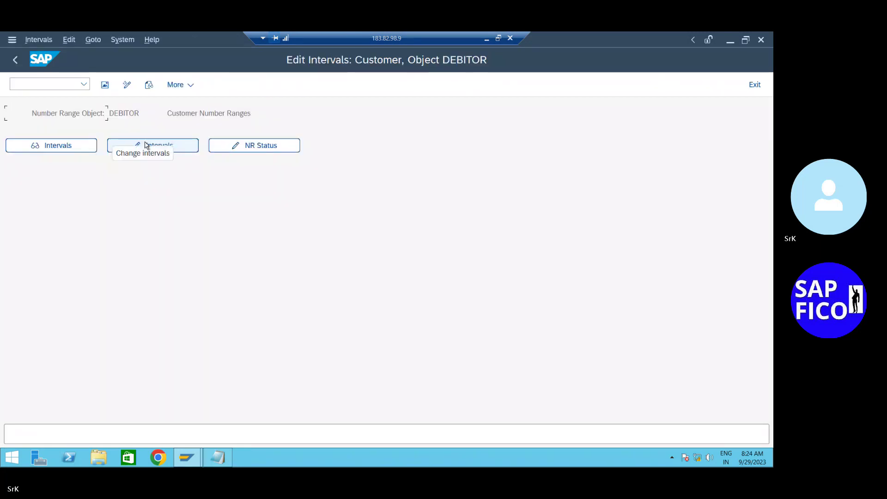
{"action": "left_click", "coordinate": [146, 145]}
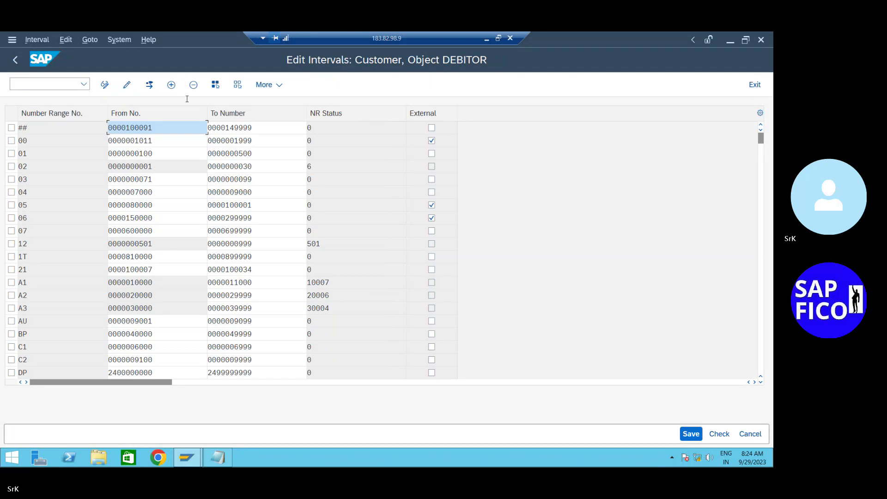
{"action": "left_click", "coordinate": [149, 84]}
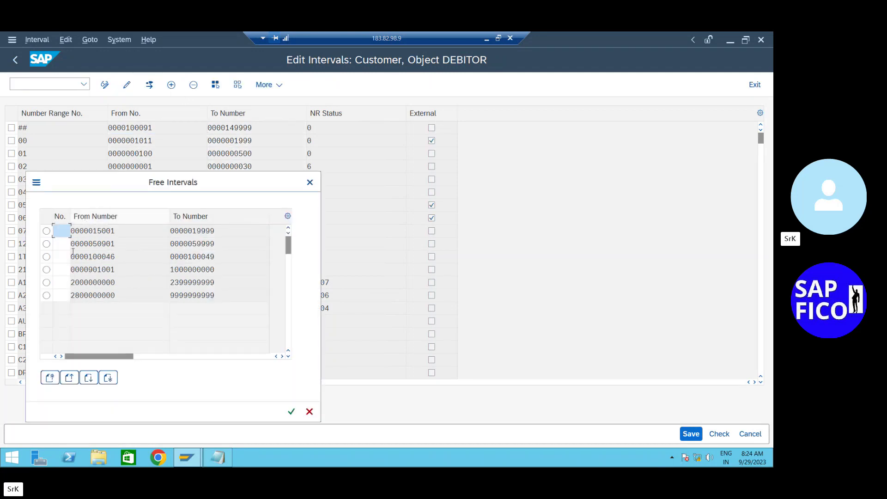
{"action": "left_click", "coordinate": [47, 269]}
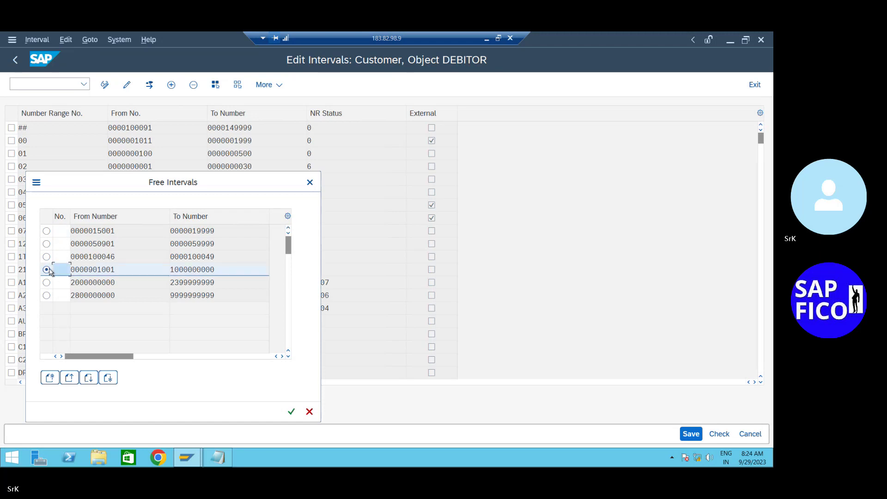
{"action": "left_click", "coordinate": [291, 411]}
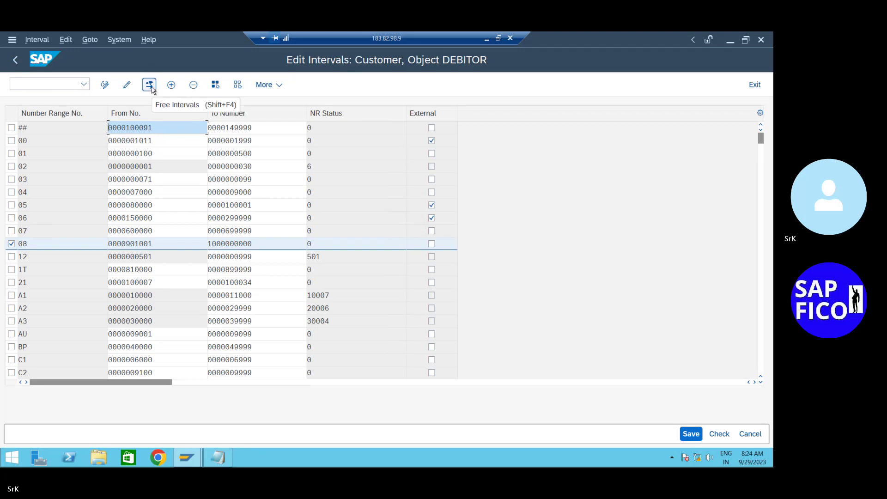
{"action": "left_click", "coordinate": [752, 435]}
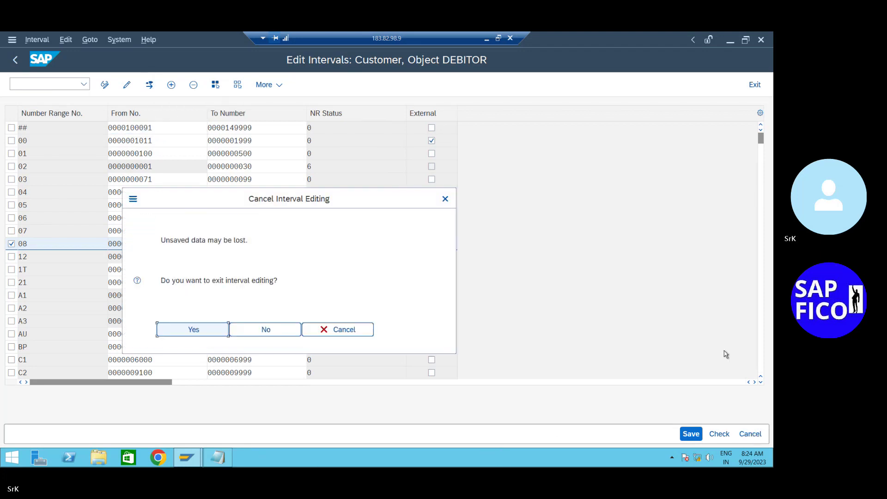
{"action": "left_click", "coordinate": [196, 329]}
{"action": "left_click", "coordinate": [152, 146]}
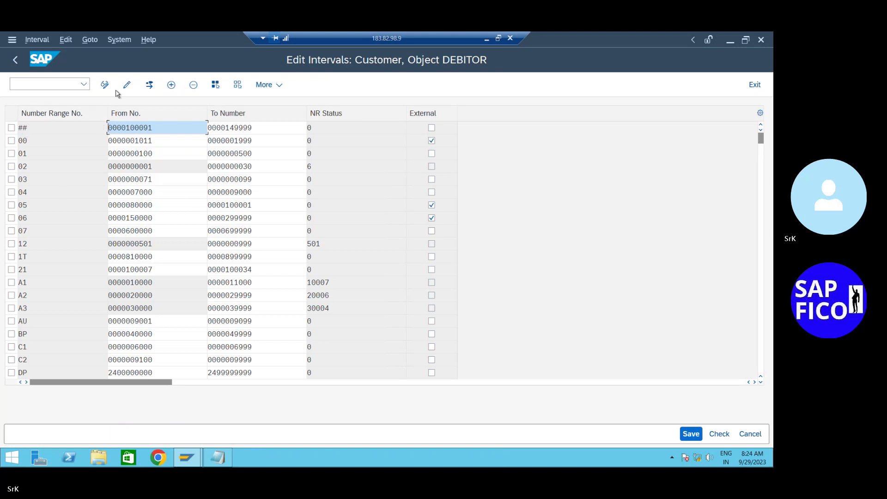
{"action": "left_click", "coordinate": [148, 86]}
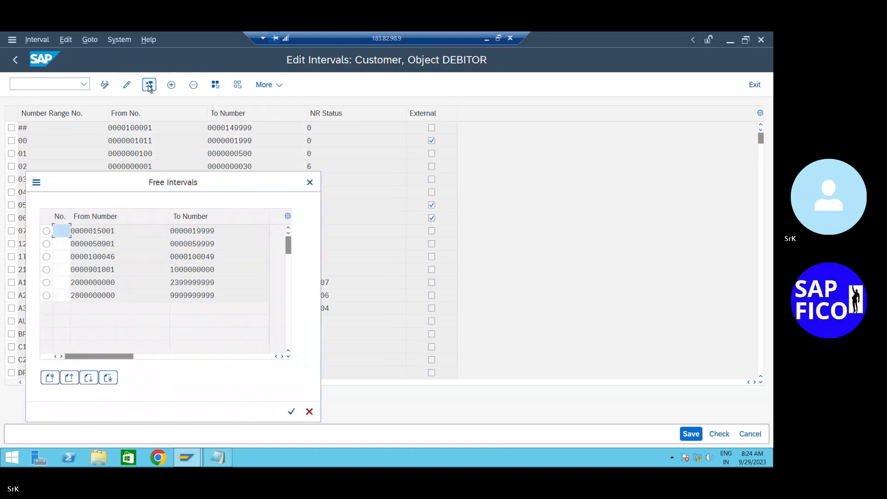
{"action": "left_click", "coordinate": [46, 257]}
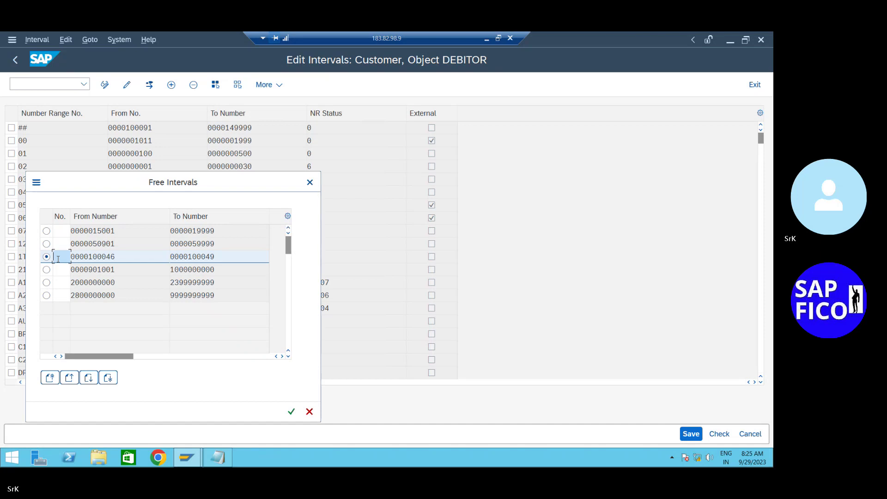
{"action": "type", "text": "12"}
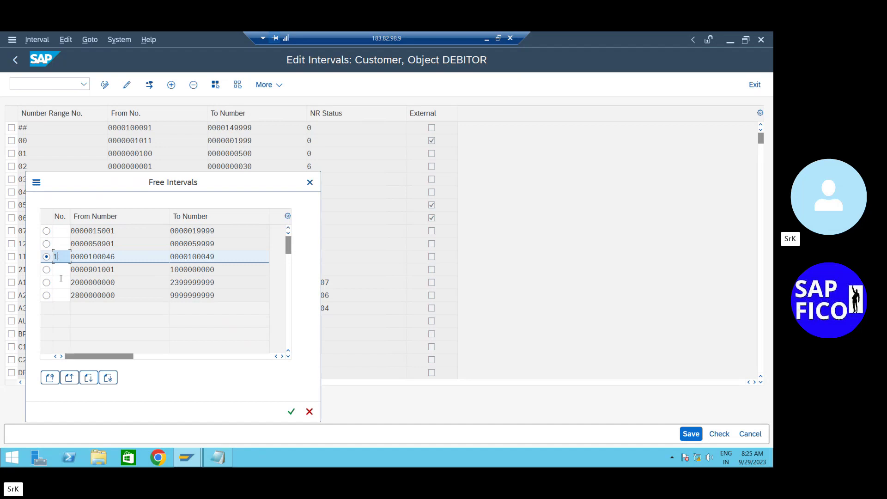
{"action": "left_click_drag", "start_coordinate": [58, 257], "coordinate": [61, 278]}
{"action": "type", "text": "ab"}
{"action": "key", "text": "BackSpace"}
{"action": "key", "text": "BackSpace"}
{"action": "type", "text": "AN"}
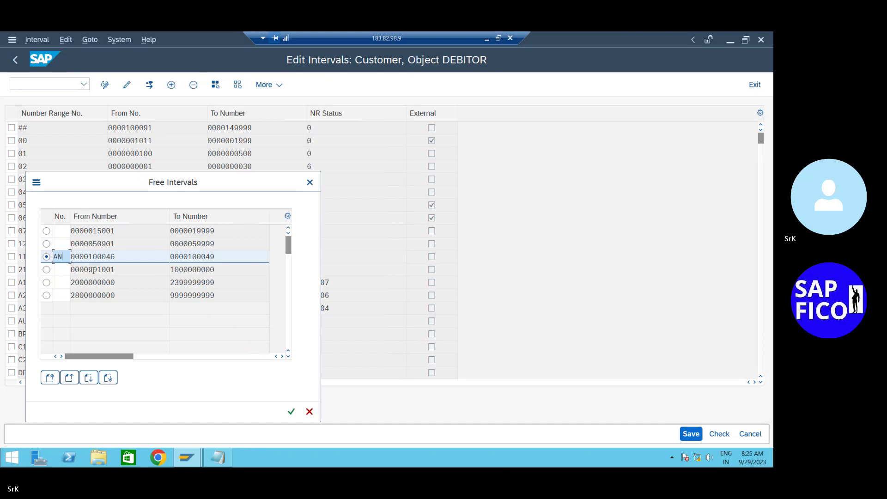
{"action": "left_click", "coordinate": [291, 411]}
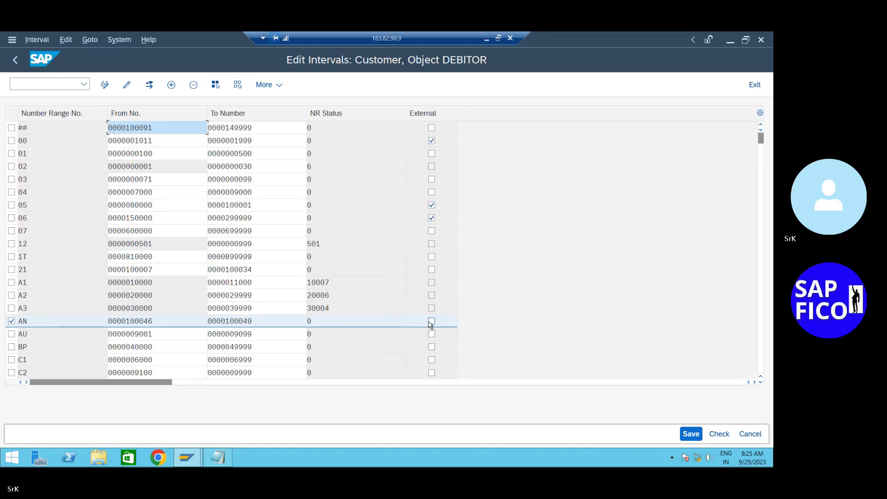
Add the line 'Nmer Range-AN 200c' to the Notepad notes
{"action": "left_click", "coordinate": [221, 458]}
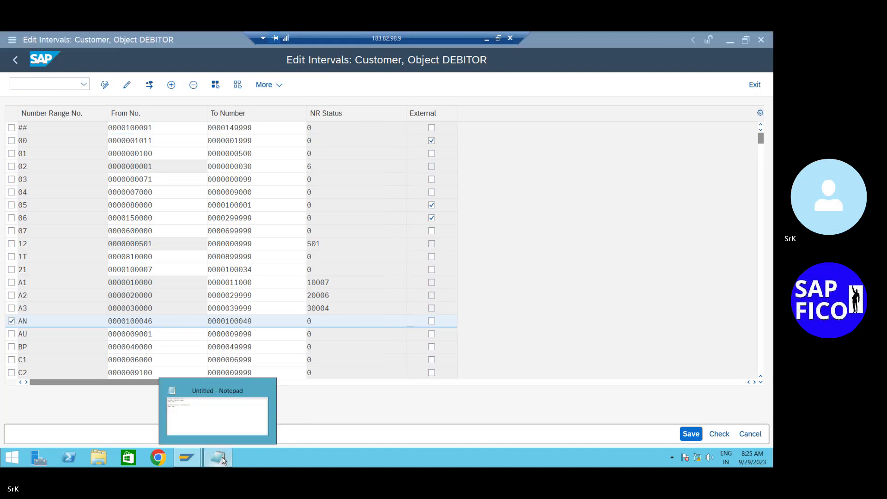
{"action": "left_click", "coordinate": [186, 198]}
{"action": "key", "text": "Return"}
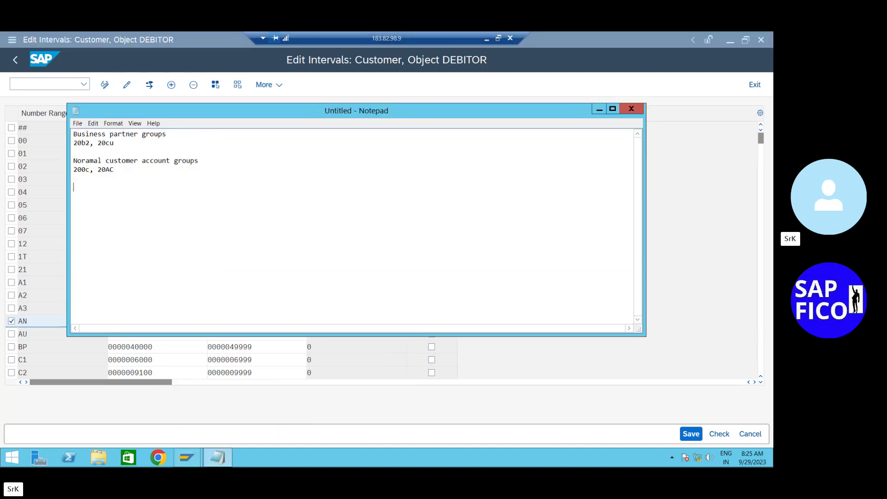
{"action": "type", "text": "Nmer"}
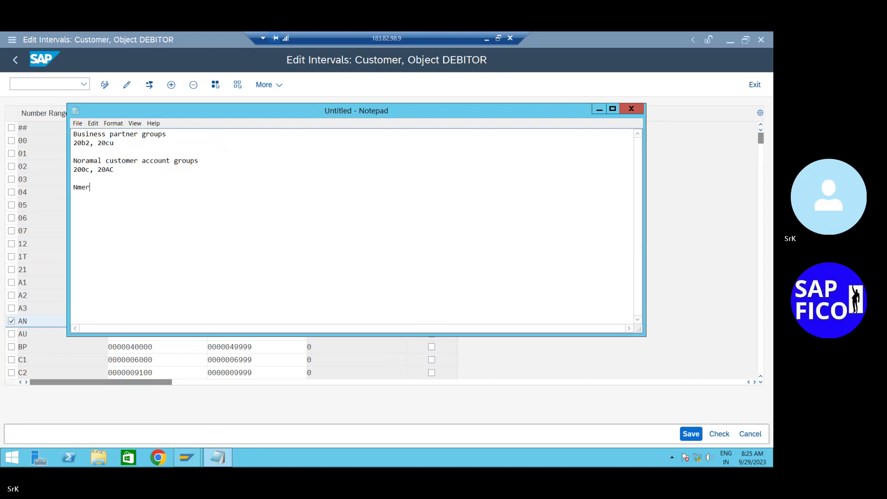
{"action": "type", "text": " Ran"}
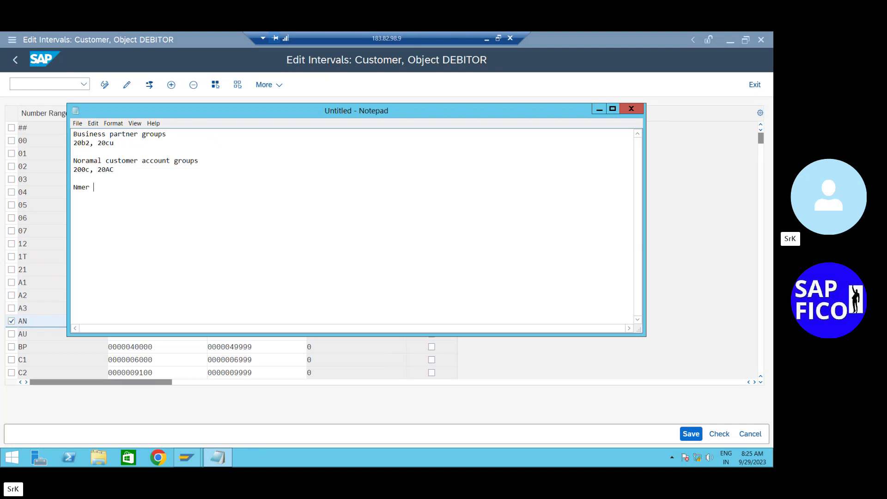
{"action": "type", "text": "ge-A"}
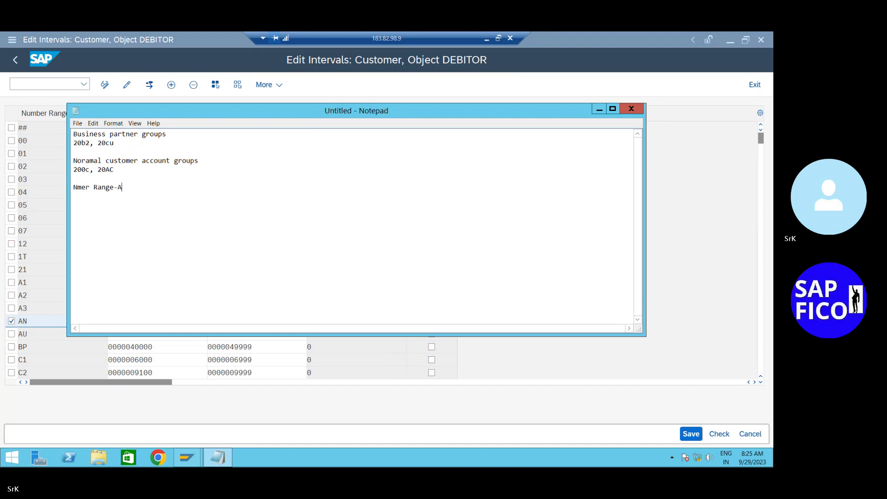
{"action": "type", "text": "N 200c"}
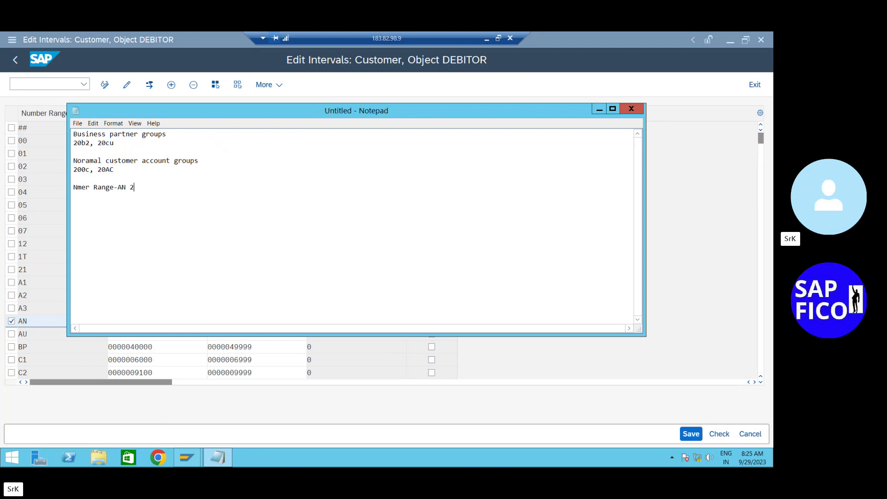
Save the DEBITOR interval changes in SAP and dismiss the transport notice
{"action": "left_click", "coordinate": [600, 109]}
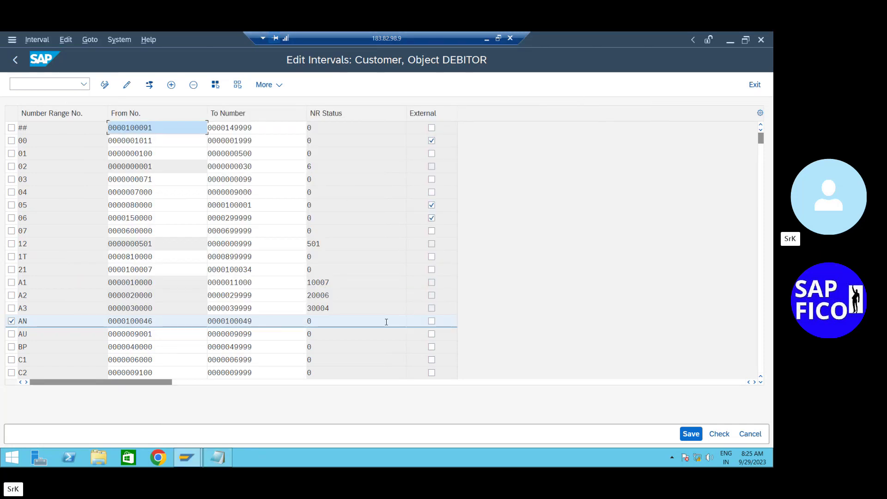
{"action": "mouse_move", "coordinate": [213, 462]}
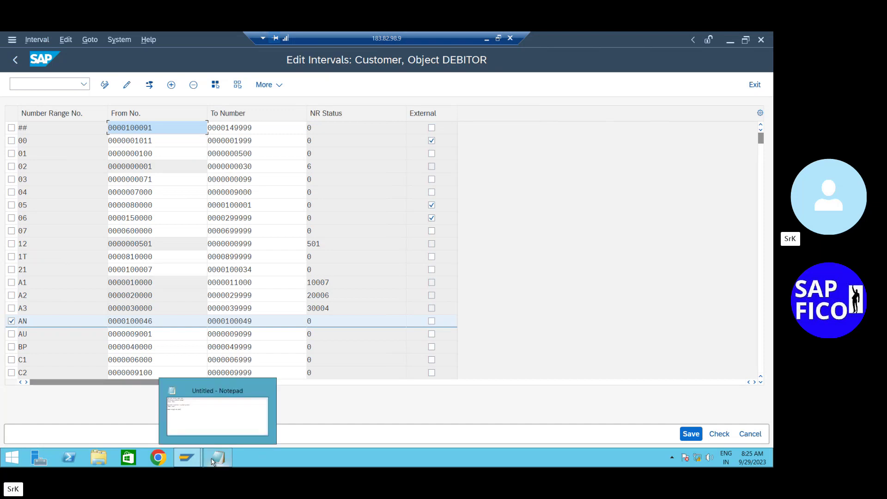
{"action": "left_click", "coordinate": [691, 434]}
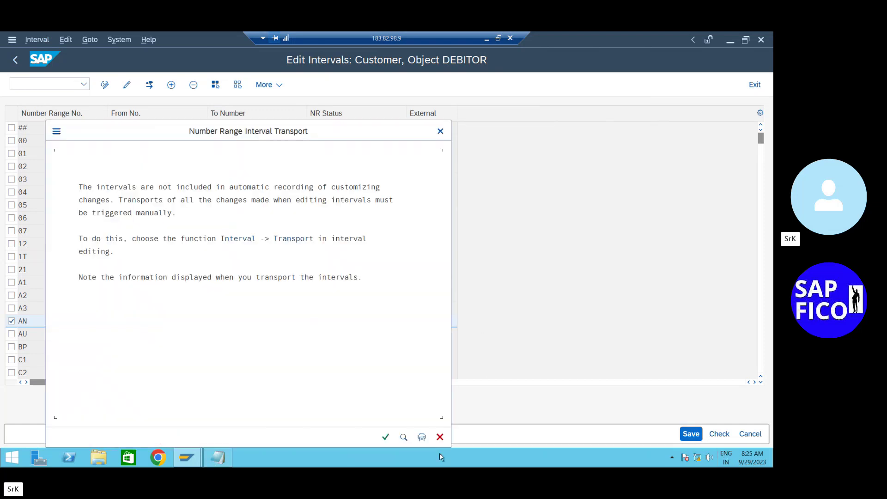
{"action": "left_click", "coordinate": [387, 437]}
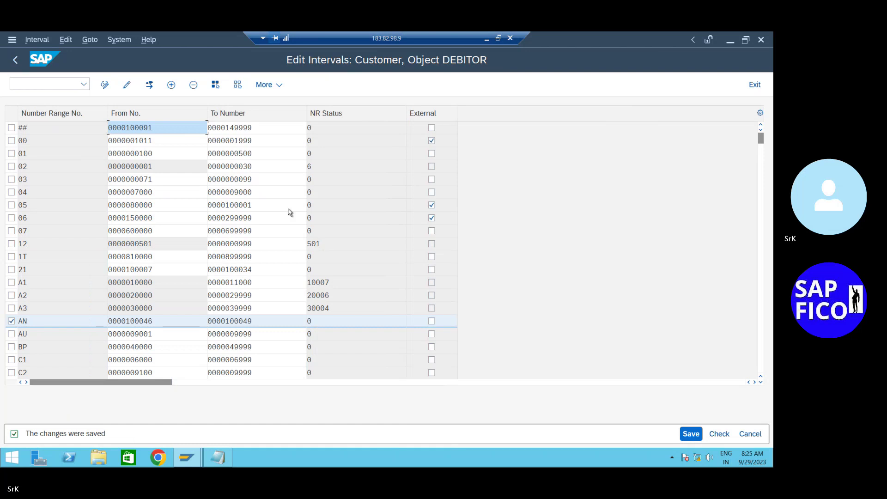
{"action": "left_click", "coordinate": [154, 86]}
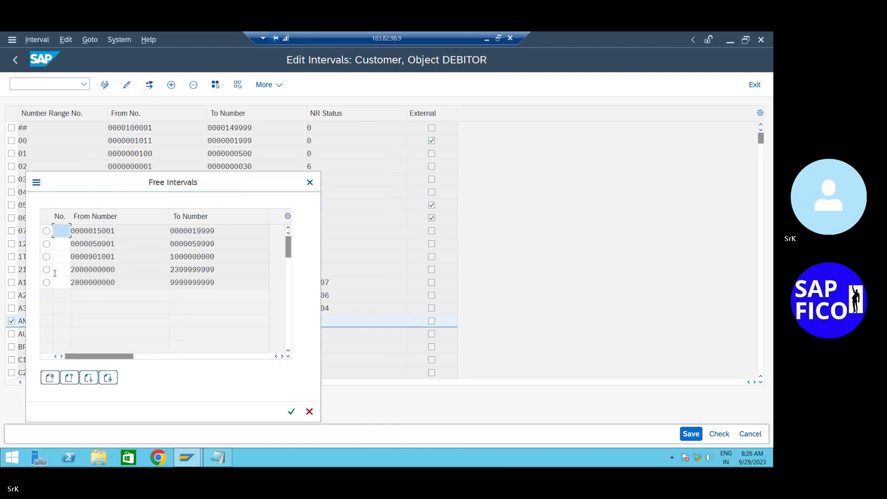
{"action": "left_click", "coordinate": [48, 270]}
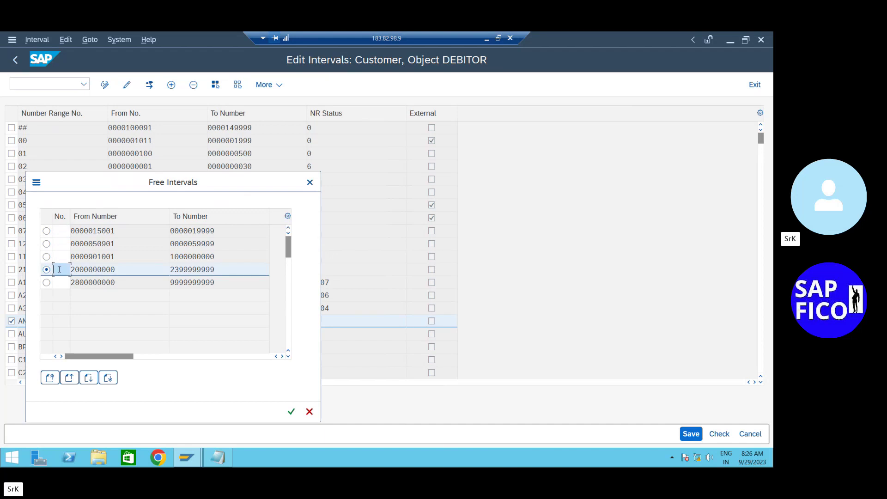
{"action": "type", "text": "A"}
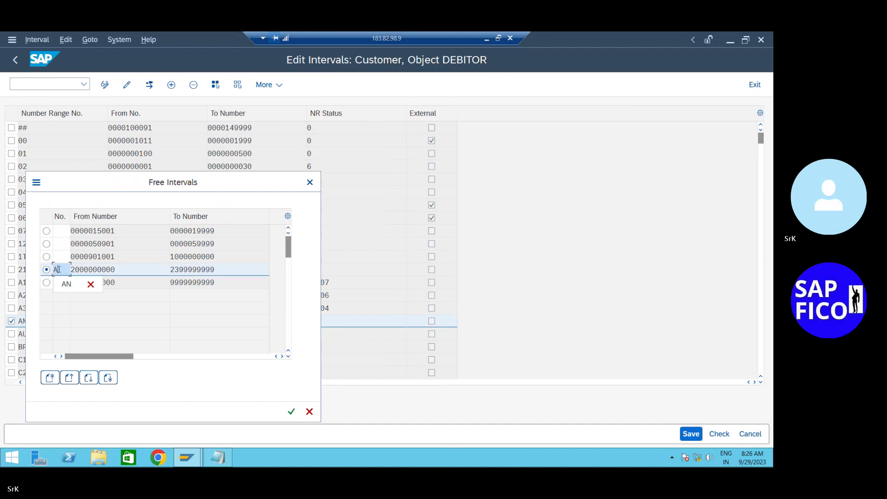
{"action": "type", "text": "N"}
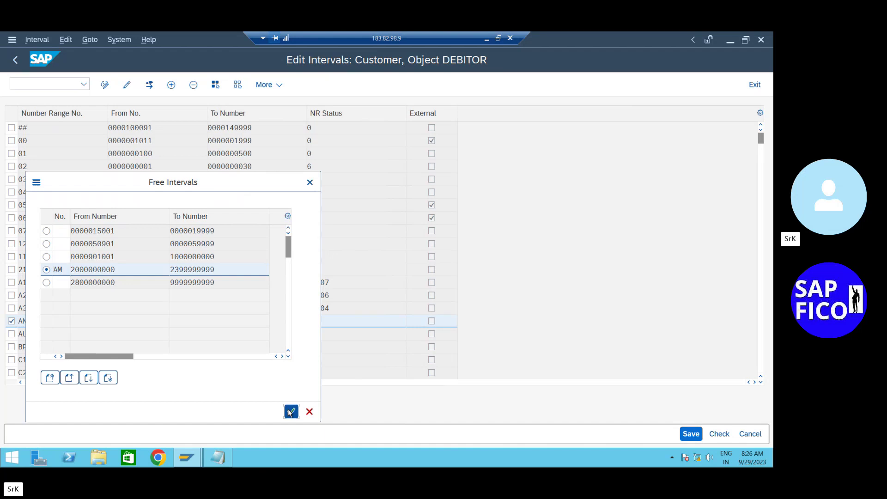
{"action": "left_click", "coordinate": [291, 411]}
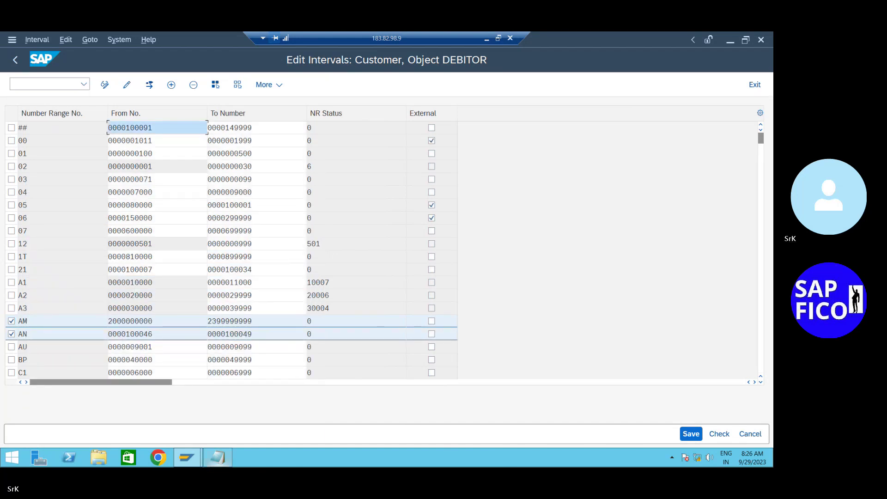
Write a new line 'AM-20AC' in the Notepad notes
{"action": "left_click", "coordinate": [217, 459]}
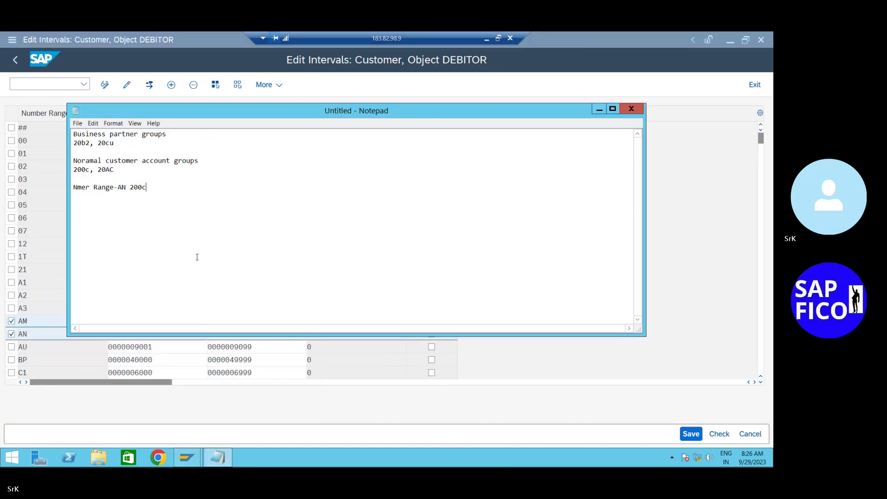
{"action": "key", "text": "Return"}
{"action": "key", "text": "Return"}
{"action": "type", "text": "a"}
{"action": "key", "text": "BackSpace"}
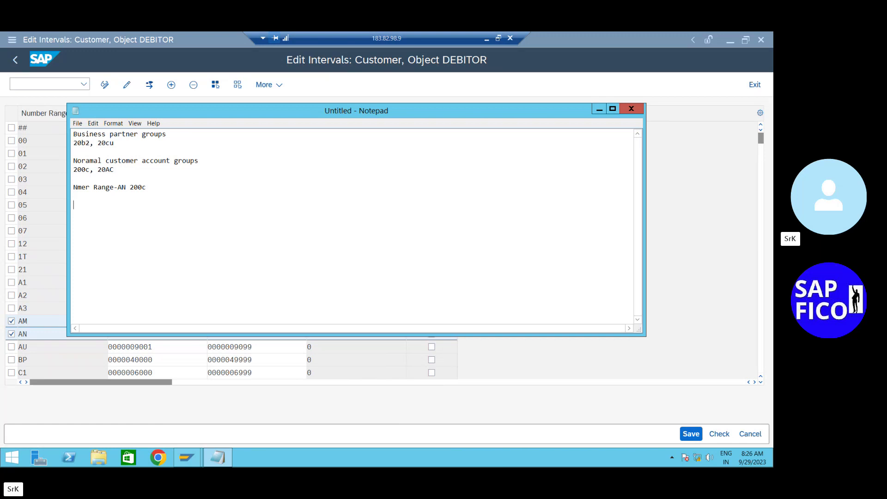
{"action": "type", "text": "AM"}
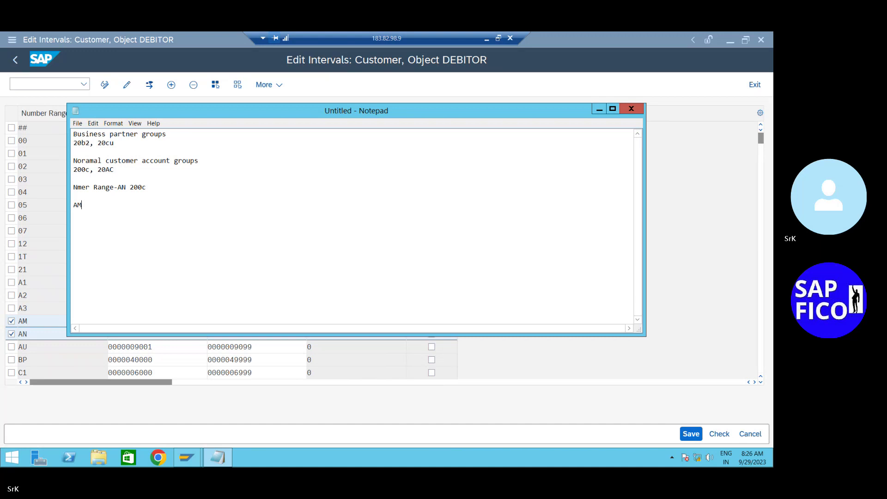
{"action": "type", "text": "-20AC"}
Save the new customer number range and go back to the main menu
{"action": "left_click", "coordinate": [600, 109]}
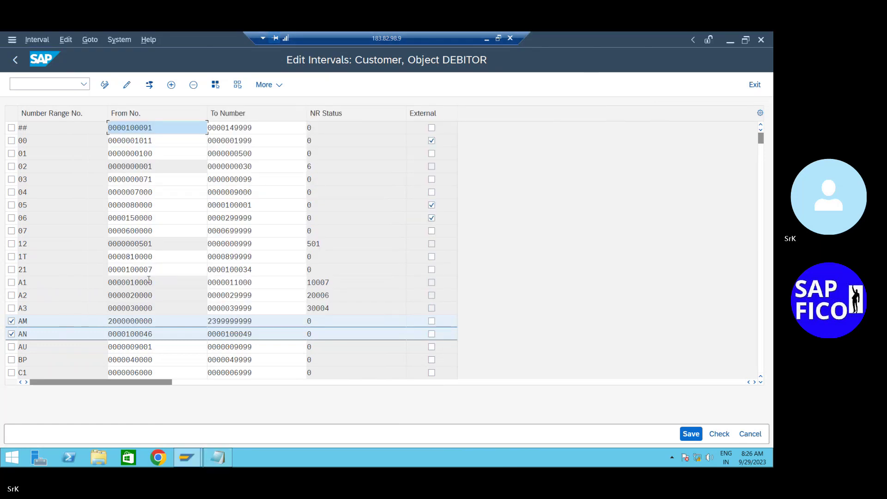
{"action": "left_click", "coordinate": [691, 434]}
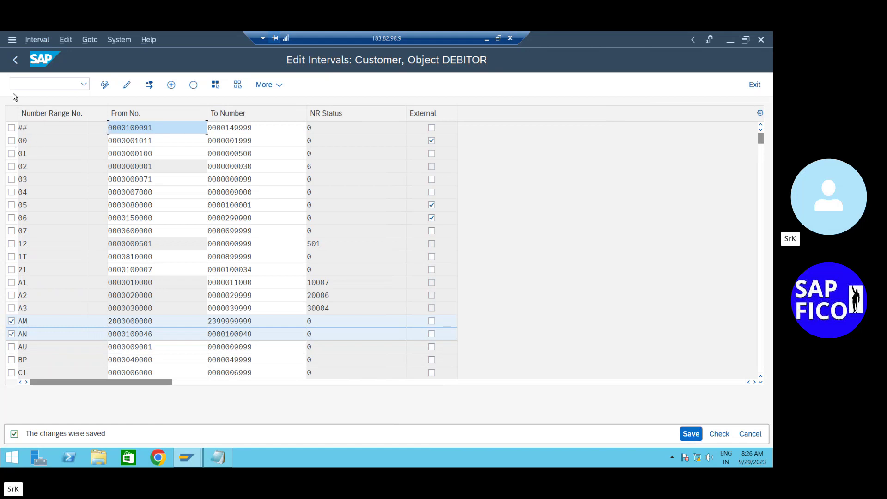
{"action": "left_click", "coordinate": [15, 61]}
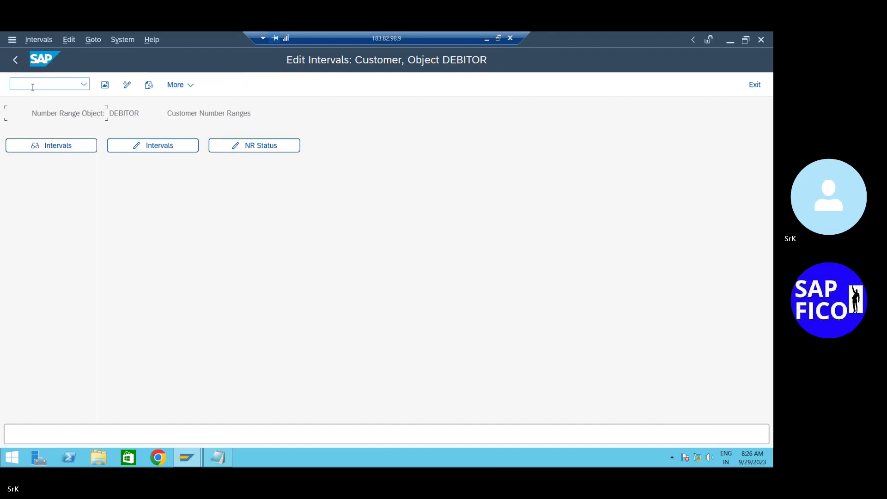
{"action": "left_click", "coordinate": [17, 61]}
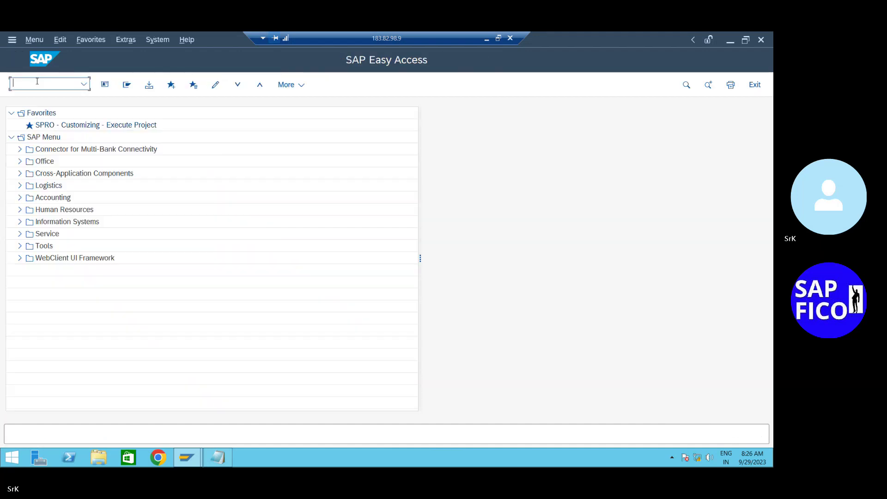
Open the account group number range assignments with OBAR, positioned at group 200C
{"action": "type", "text": "OBAR"}
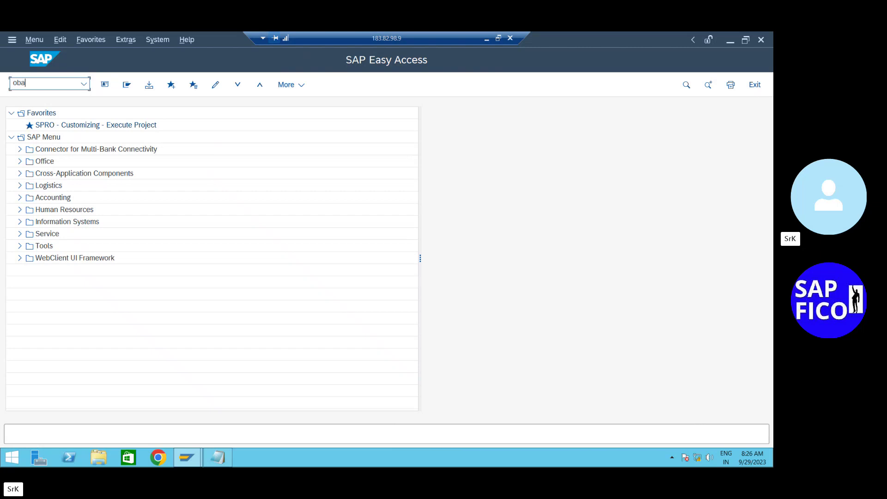
{"action": "key", "text": "Return"}
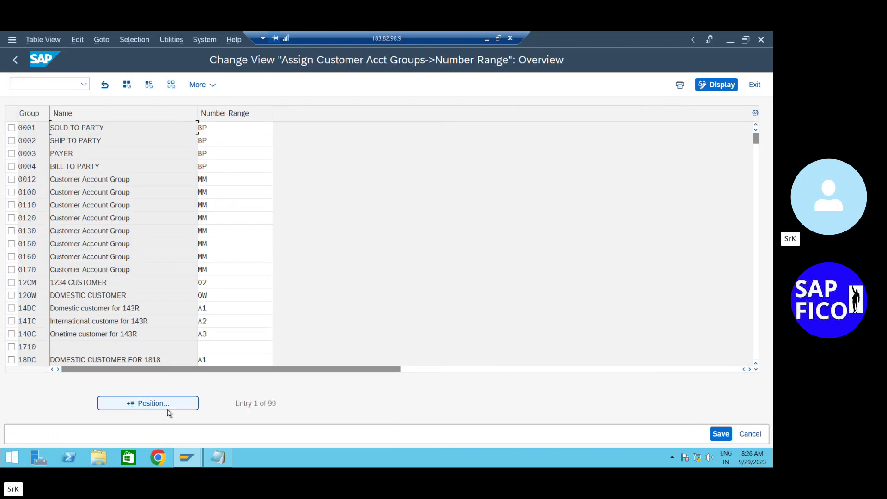
{"action": "left_click", "coordinate": [166, 404]}
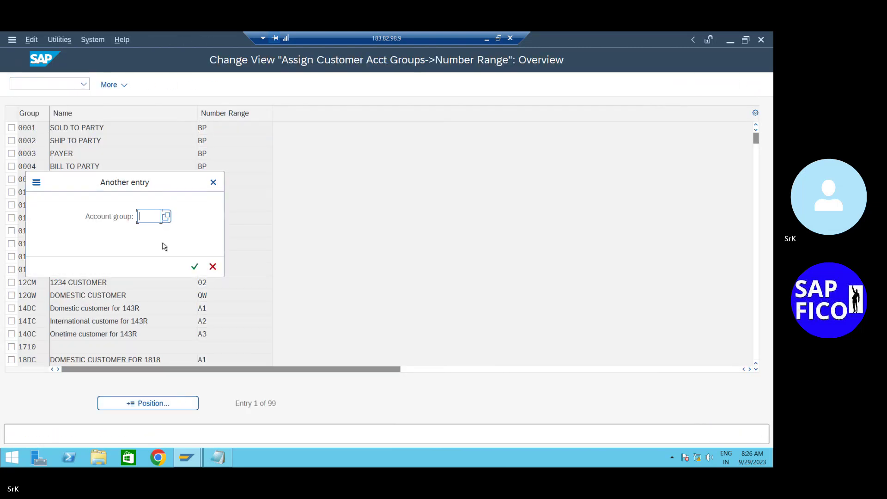
{"action": "type", "text": "200"}
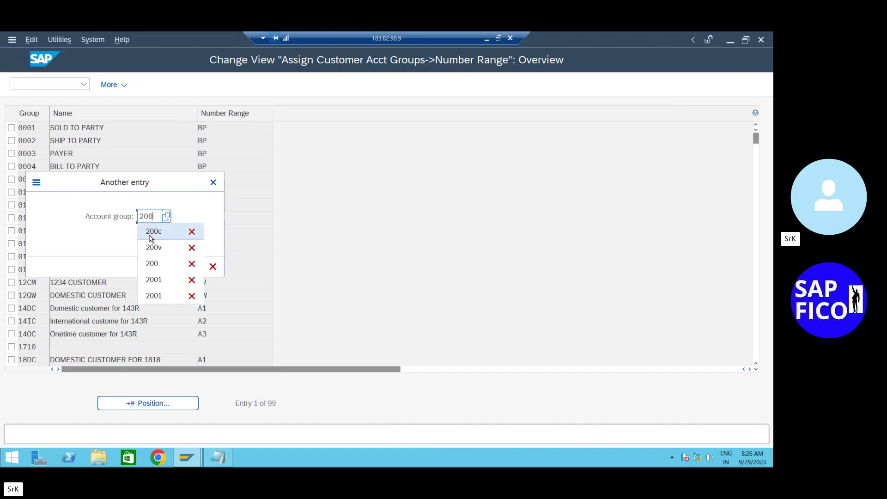
{"action": "left_click", "coordinate": [152, 232]}
{"action": "key", "text": "Return"}
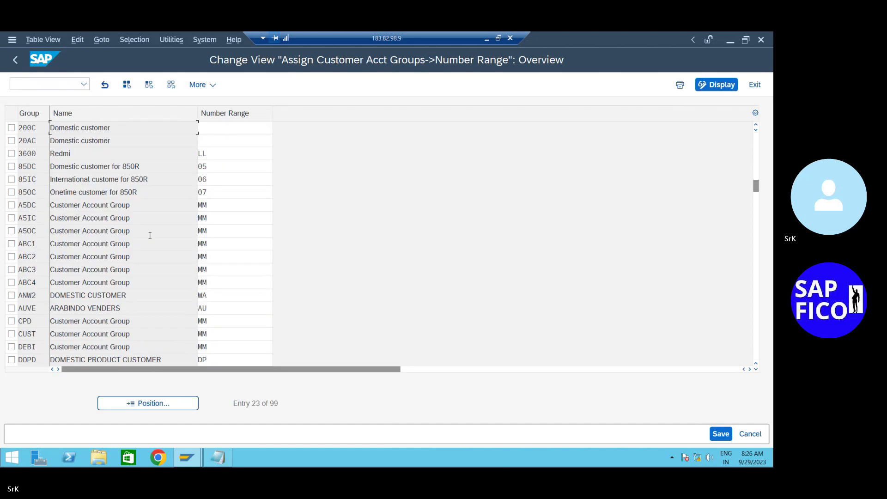
Assign number range AN to account group 200C and AM to 20AC
{"action": "left_click", "coordinate": [225, 124]}
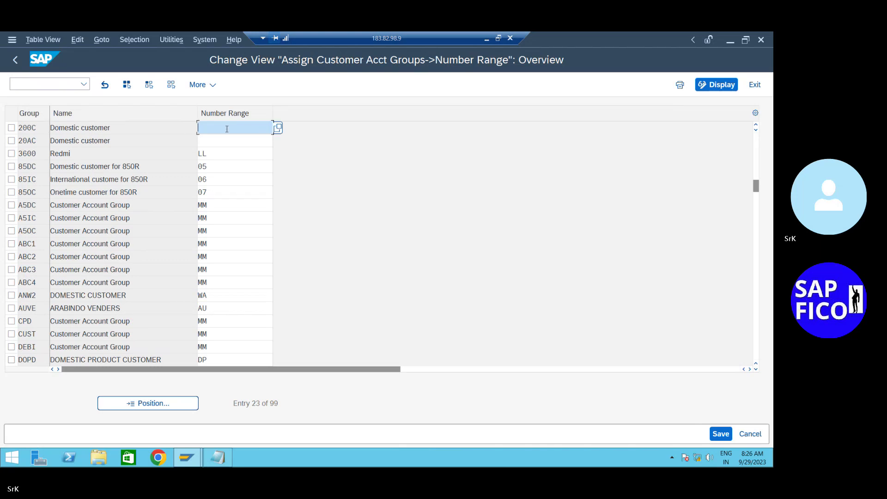
{"action": "left_click", "coordinate": [217, 458]}
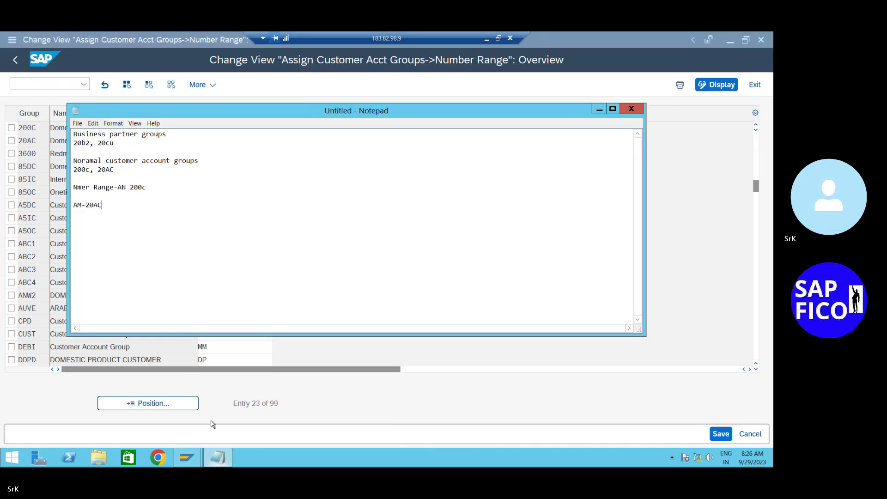
{"action": "left_click_drag", "start_coordinate": [119, 188], "coordinate": [145, 190]}
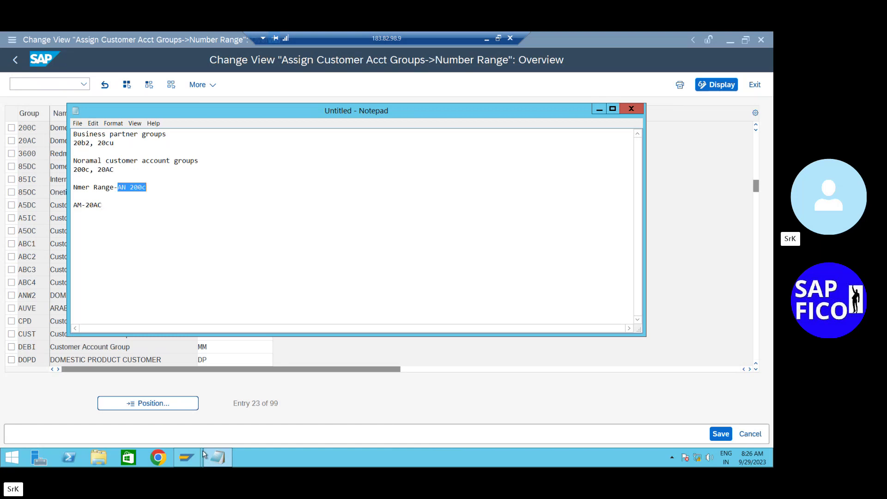
{"action": "left_click", "coordinate": [223, 362]}
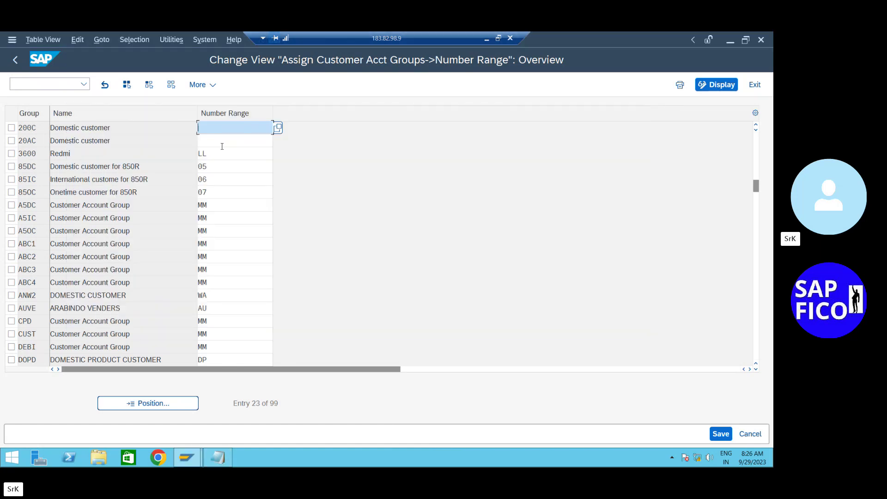
{"action": "type", "text": "AN"}
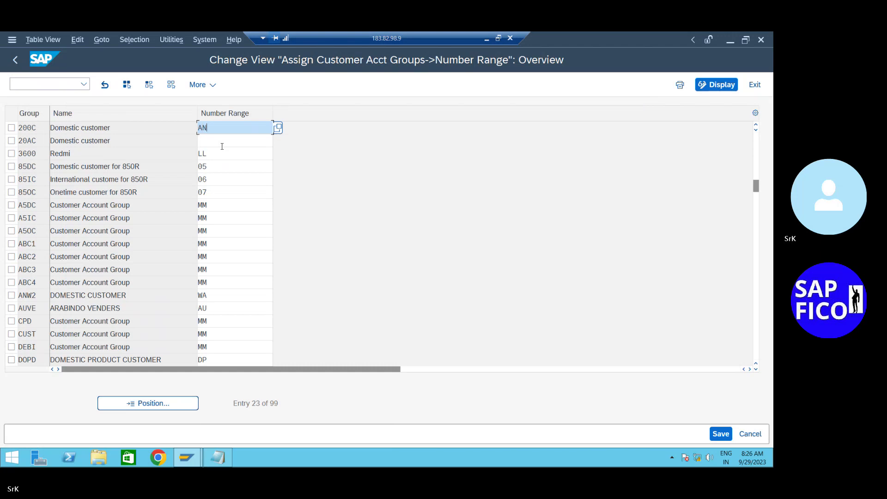
{"action": "left_click", "coordinate": [217, 146]}
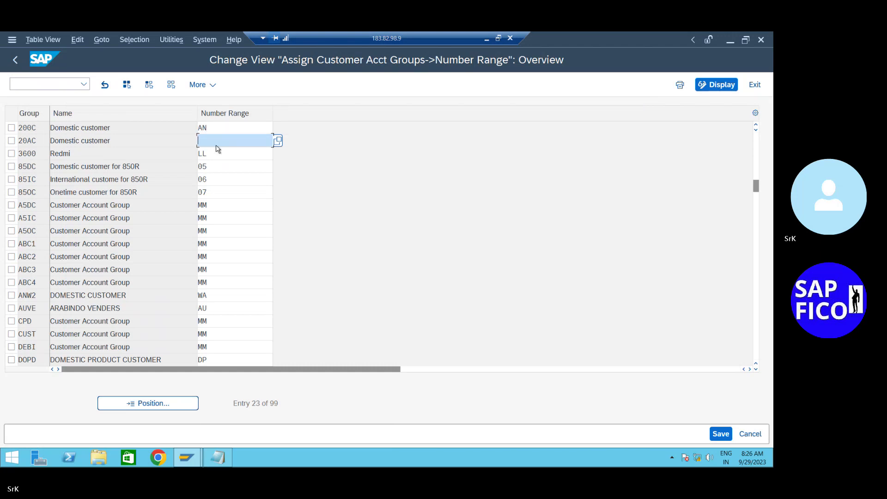
{"action": "type", "text": "AM"}
Save the assignments under the customizing request and return to the main menu
{"action": "left_click", "coordinate": [727, 435]}
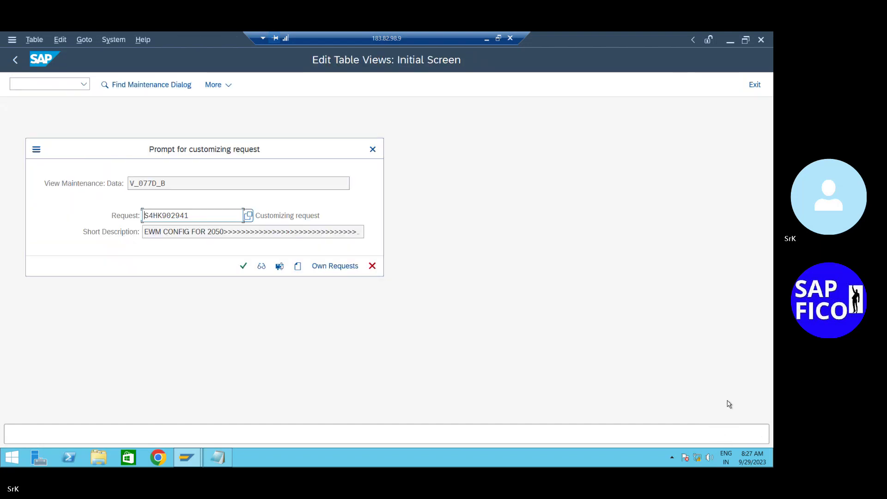
{"action": "left_click", "coordinate": [243, 264]}
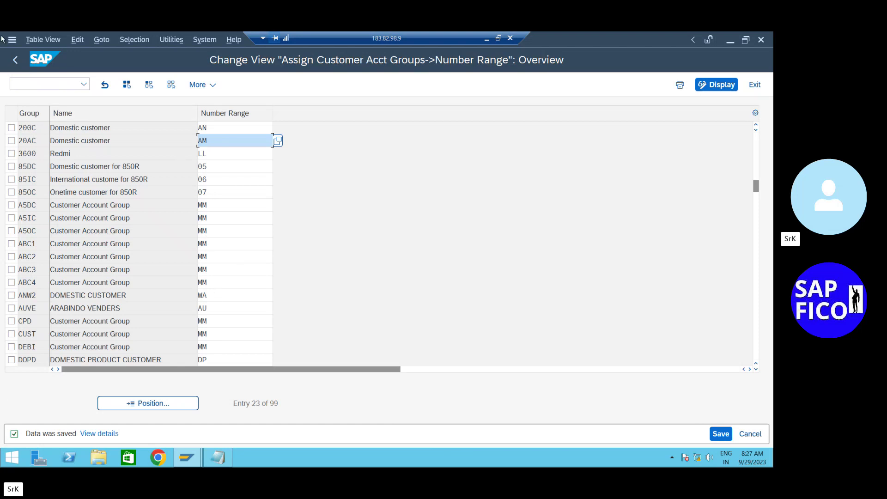
{"action": "left_click", "coordinate": [20, 67]}
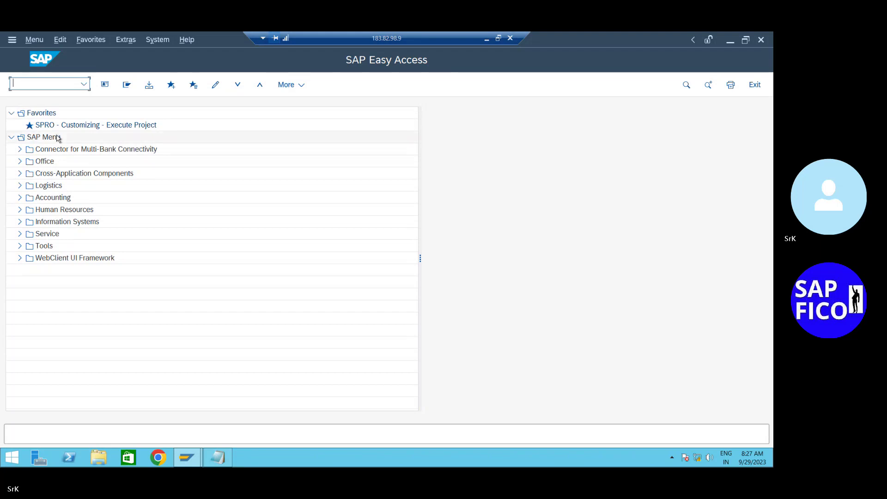
Run transaction BUCF, after a mistyped first attempt, to reach the BU_PARTNER number range intervals
{"action": "type", "text": "b"}
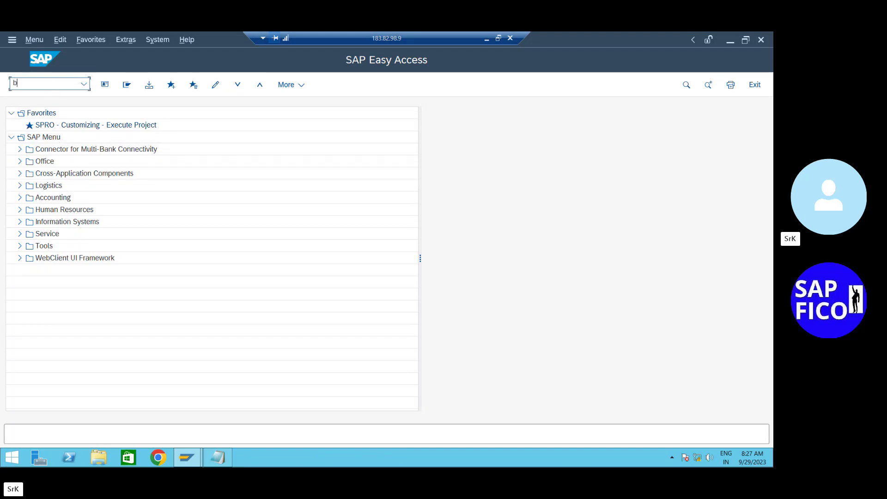
{"action": "type", "text": "ufcf"}
{"action": "key", "text": "Return"}
{"action": "type", "text": "buc"}
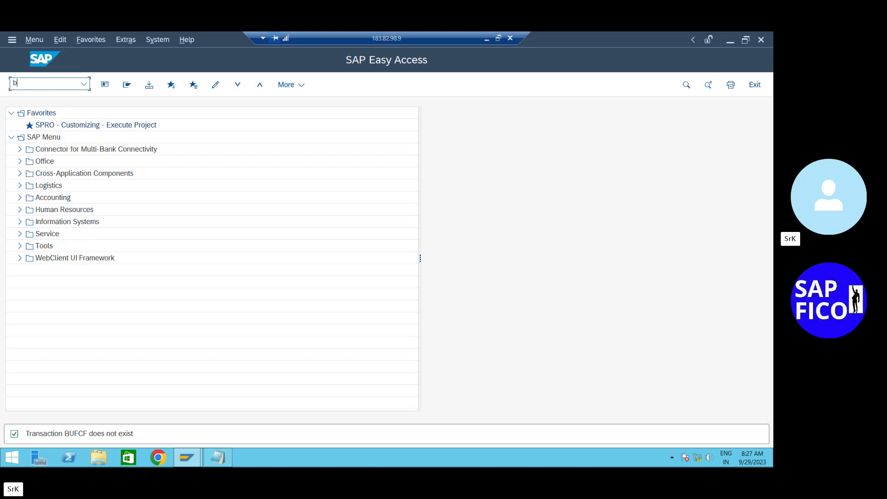
{"action": "type", "text": "f"}
{"action": "key", "text": "Return"}
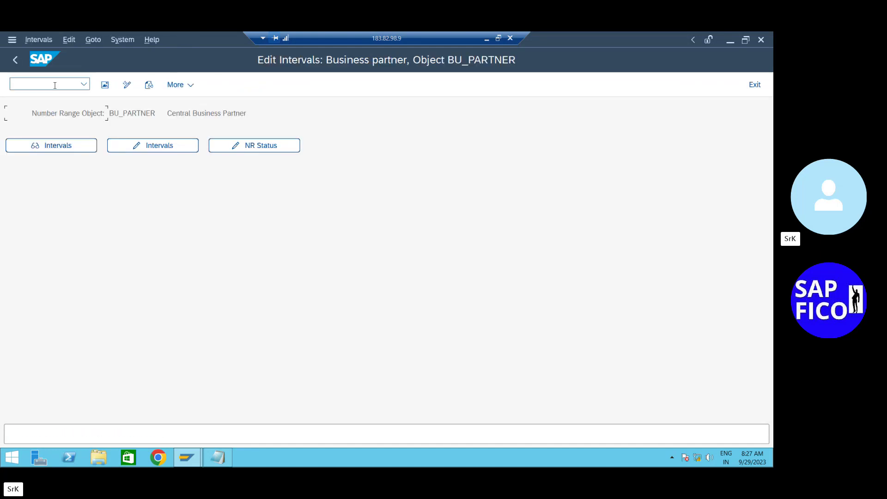
Open the BU_PARTNER intervals for editing and run the free-interval check twice, dismissing each message
{"action": "left_click", "coordinate": [155, 149]}
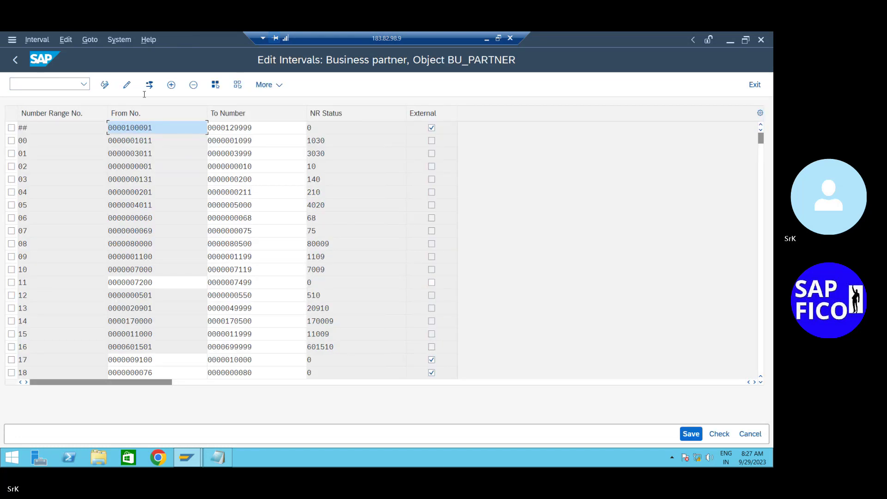
{"action": "left_click", "coordinate": [150, 85]}
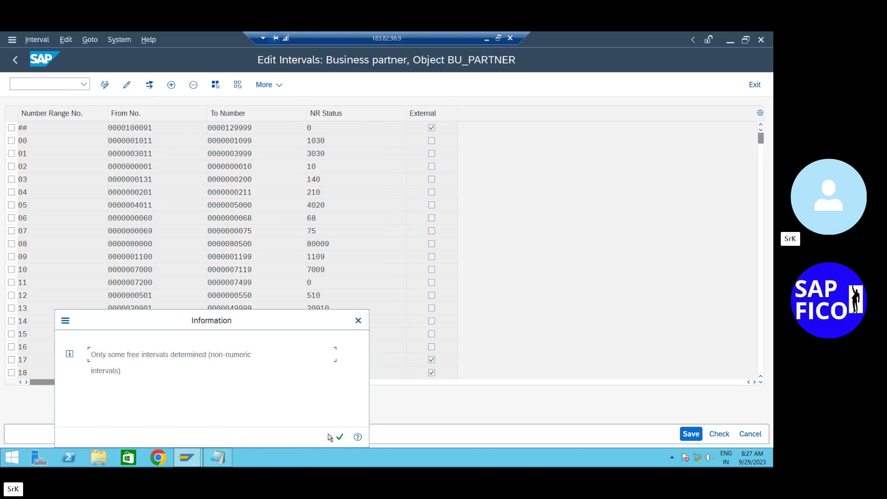
{"action": "left_click", "coordinate": [339, 437]}
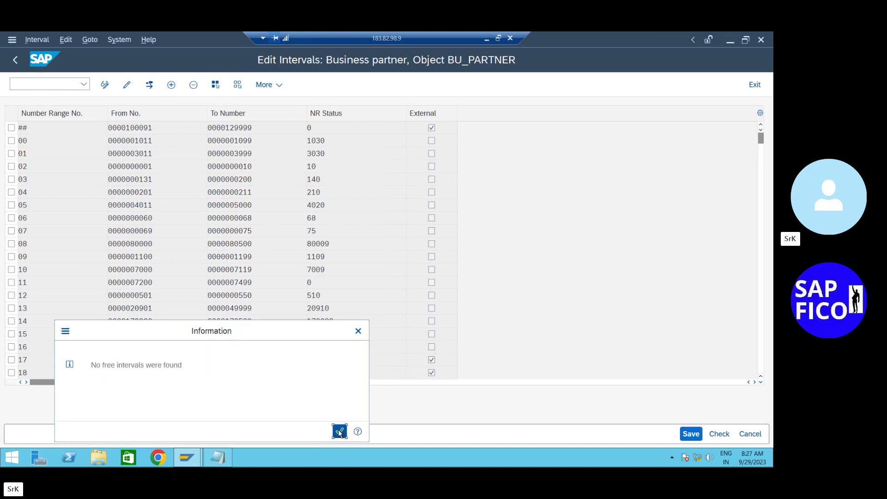
{"action": "left_click", "coordinate": [340, 432]}
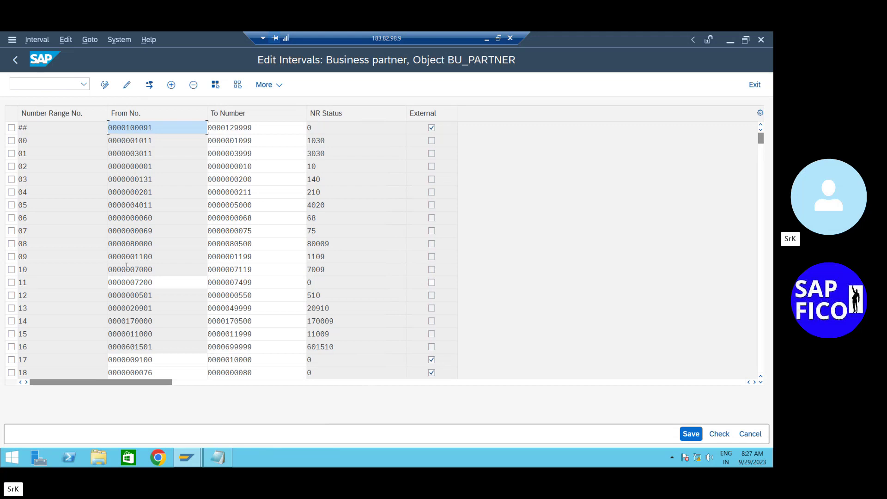
{"action": "left_click", "coordinate": [148, 85]}
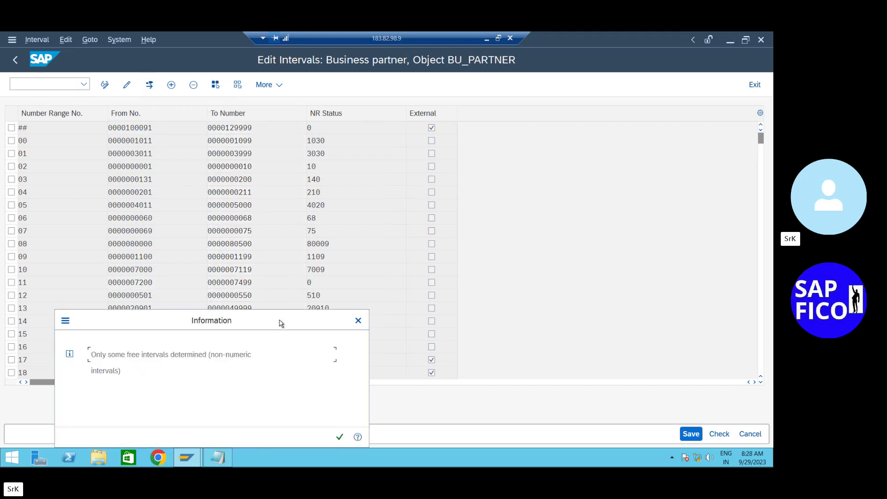
{"action": "left_click_drag", "start_coordinate": [280, 321], "coordinate": [335, 198]}
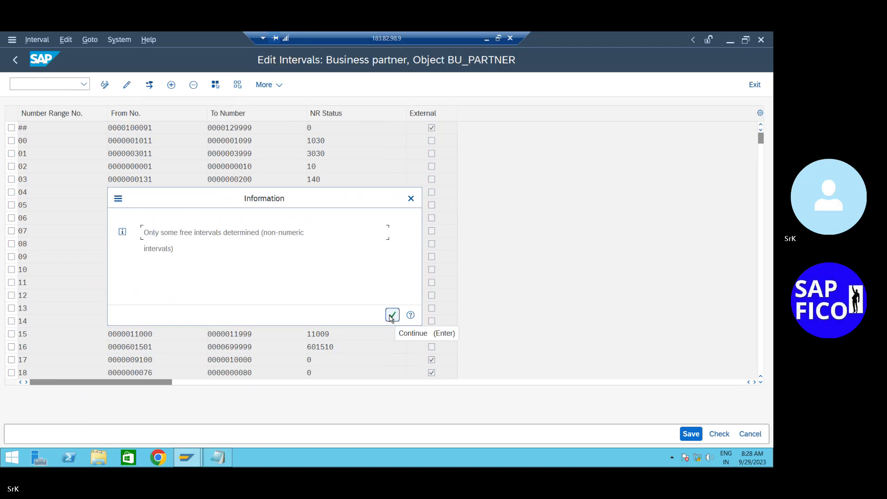
{"action": "left_click", "coordinate": [392, 316]}
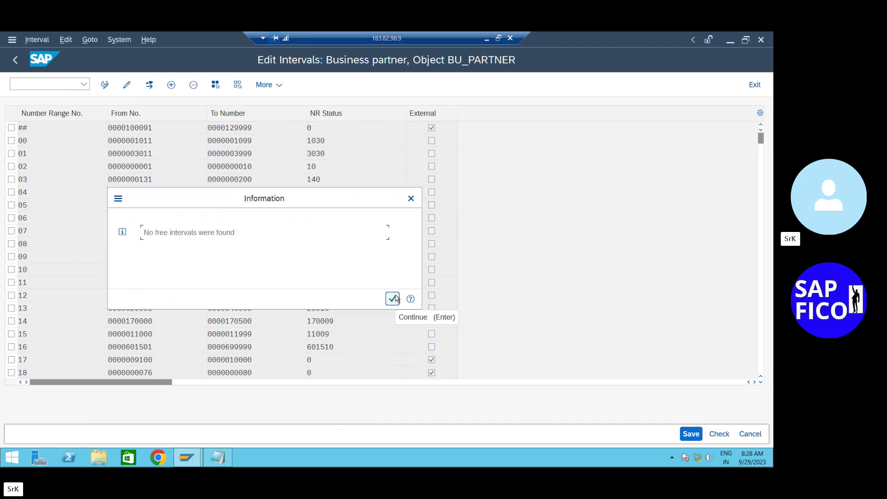
{"action": "left_click", "coordinate": [393, 299]}
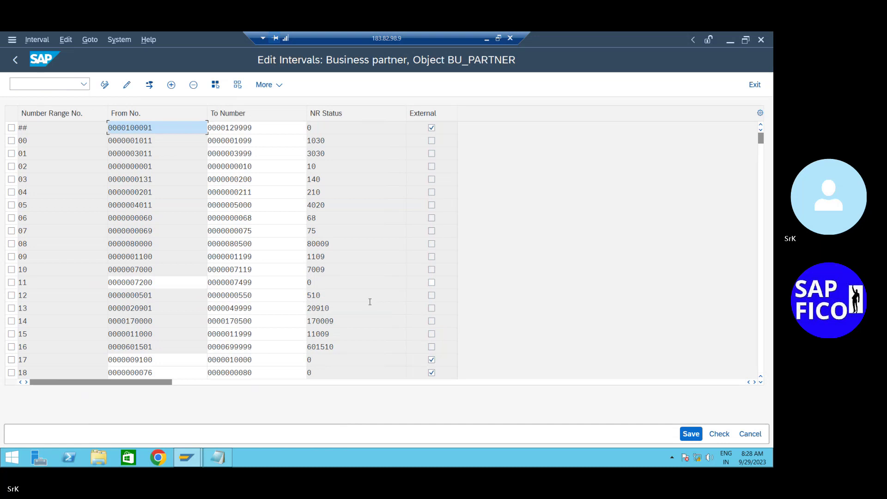
{"action": "left_click", "coordinate": [12, 129]}
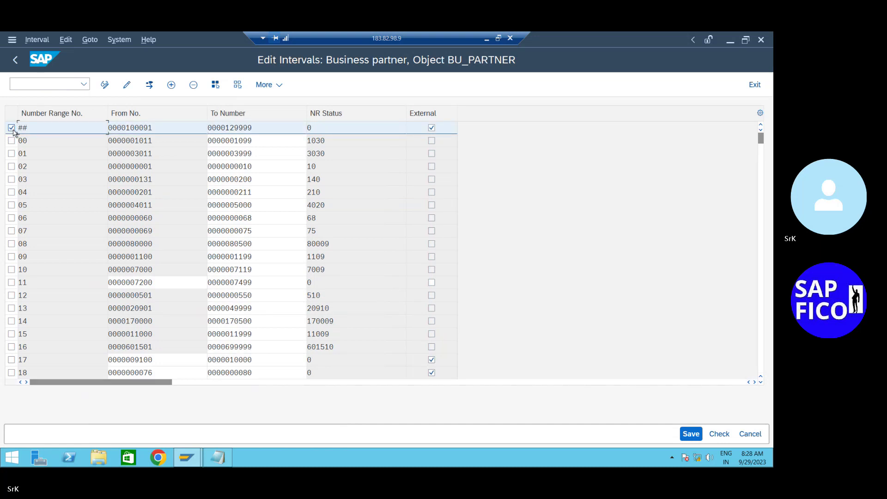
{"action": "left_click", "coordinate": [193, 85]}
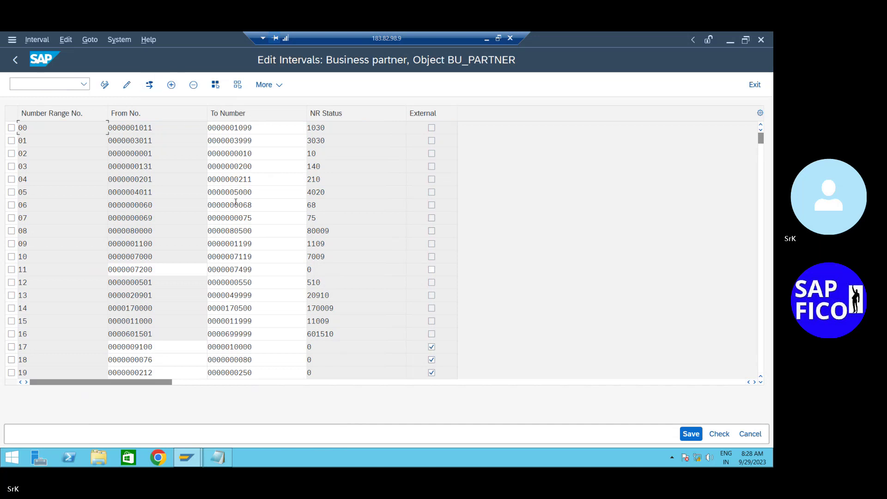
{"action": "left_click", "coordinate": [689, 434]}
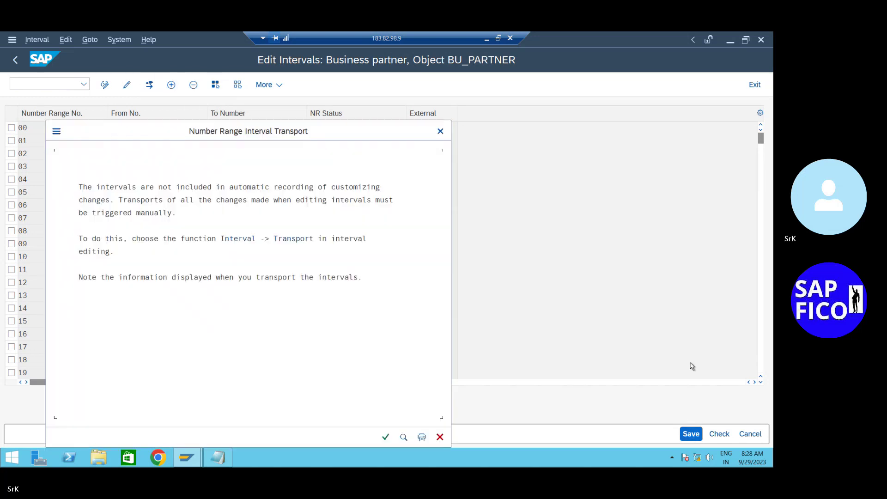
{"action": "left_click", "coordinate": [385, 437]}
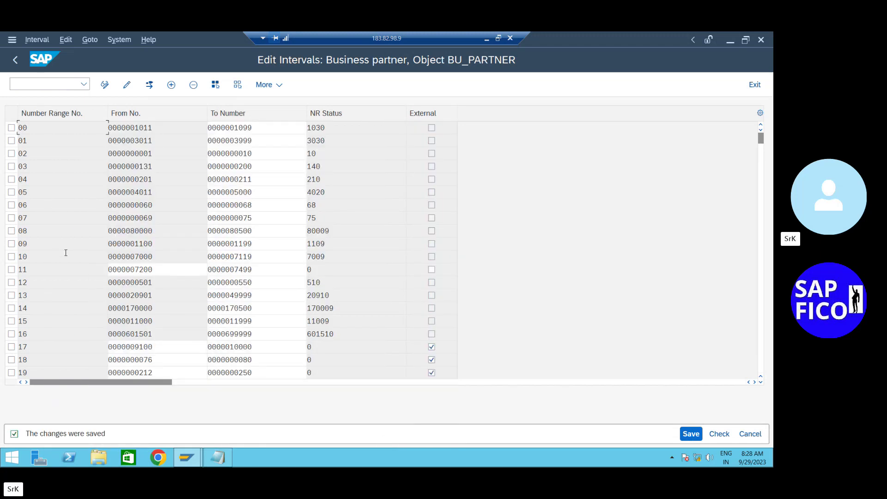
{"action": "left_click", "coordinate": [146, 90]}
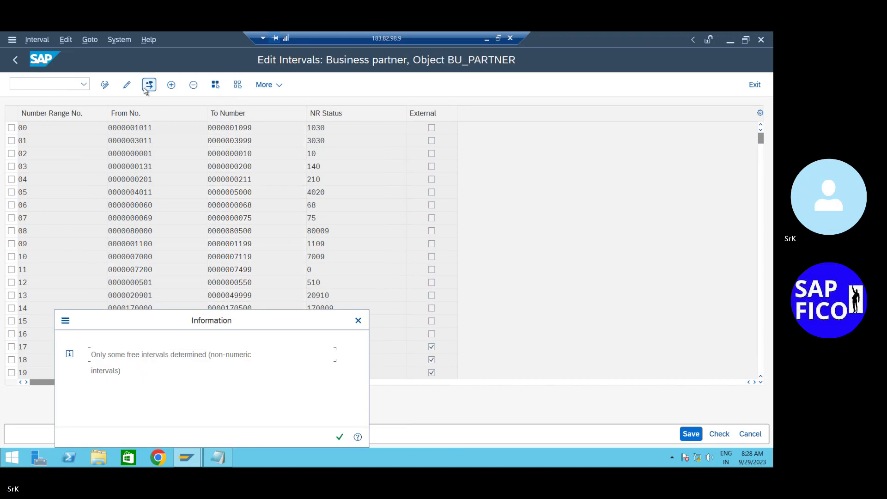
Close the free-interval popups, then delete intervals 30, 50, 51 and 7D and save
{"action": "left_click", "coordinate": [340, 437]}
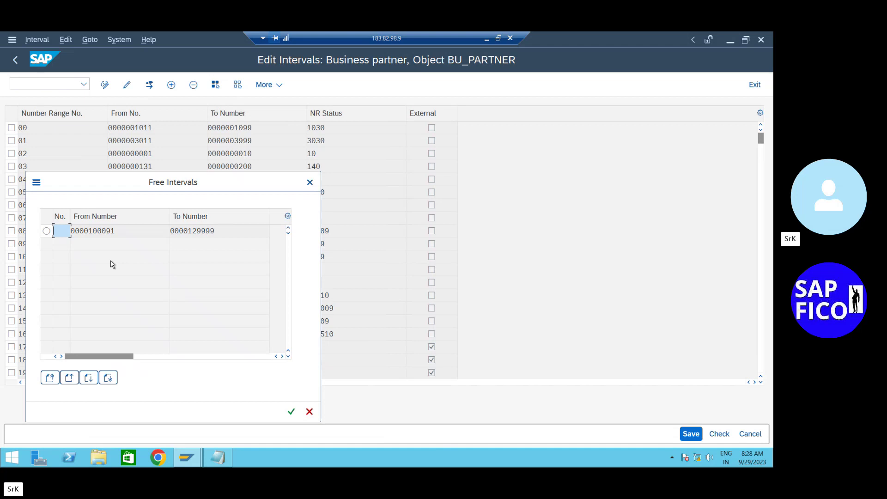
{"action": "left_click", "coordinate": [310, 182]}
{"action": "scroll", "coordinate": [258, 243], "scroll_direction": "down", "scroll_amount": 9}
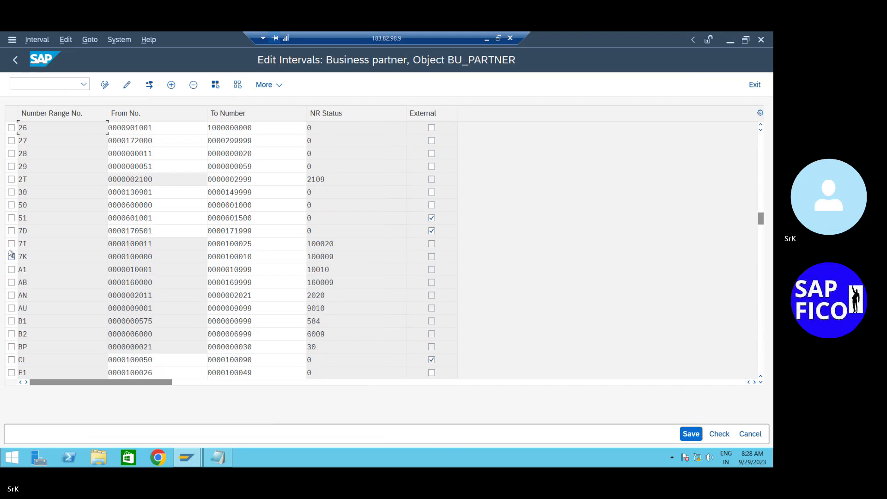
{"action": "left_click", "coordinate": [12, 192]}
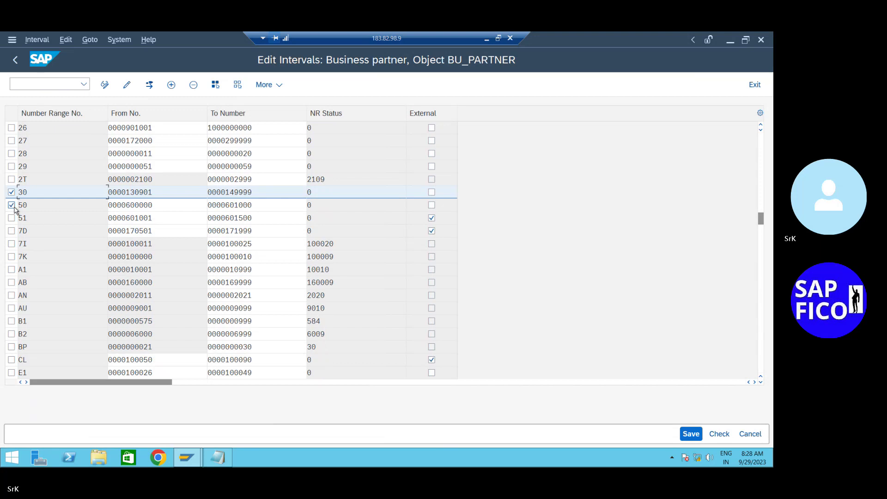
{"action": "left_click", "coordinate": [12, 218]}
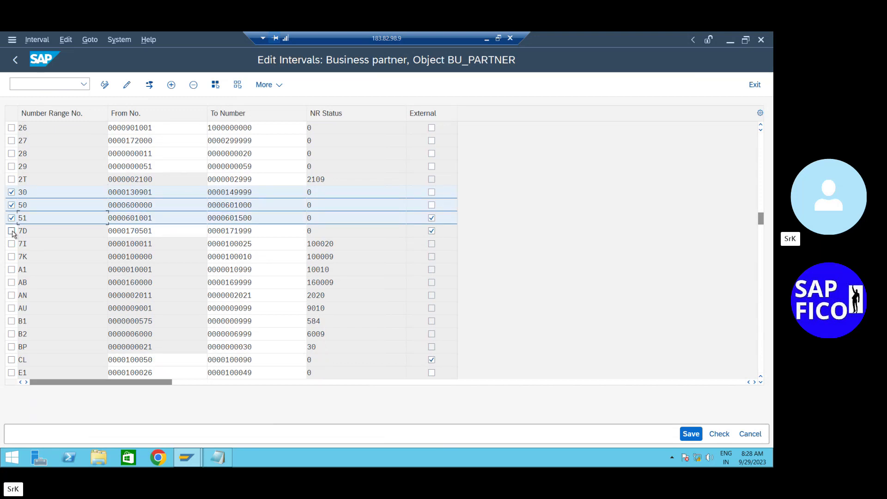
{"action": "left_click", "coordinate": [12, 231]}
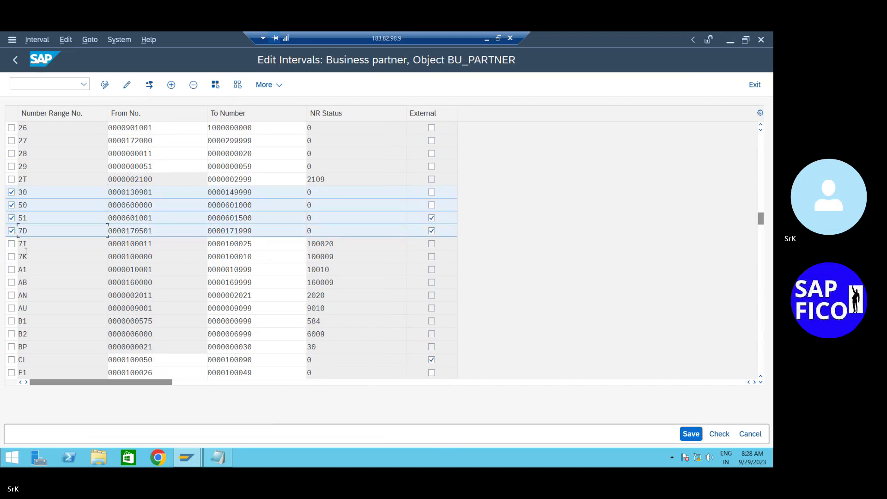
{"action": "left_click", "coordinate": [194, 85]}
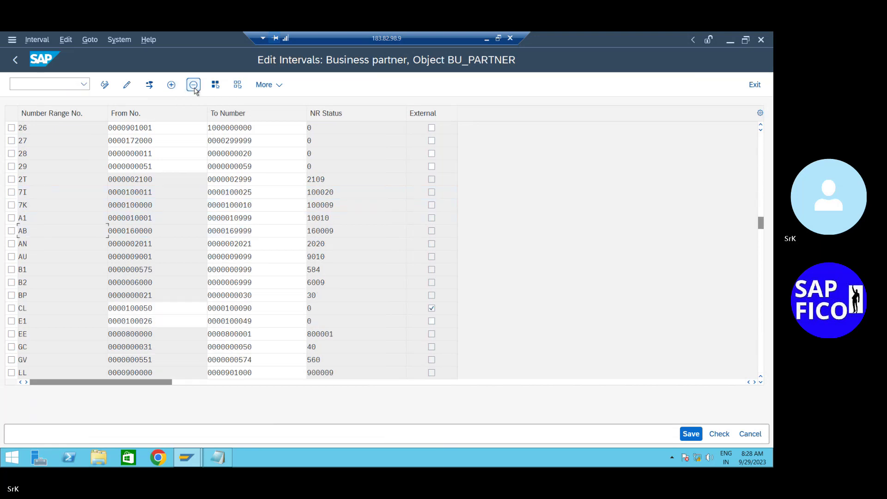
{"action": "left_click", "coordinate": [690, 433]}
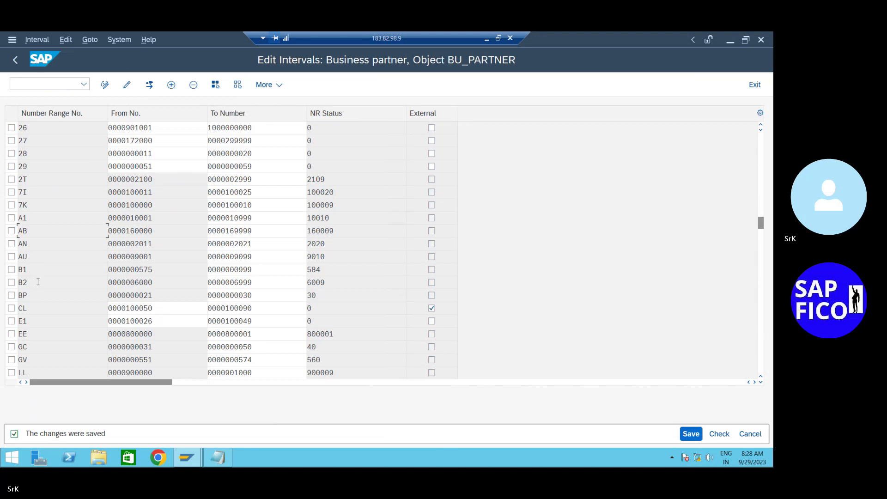
{"action": "scroll", "coordinate": [51, 279], "scroll_direction": "down", "scroll_amount": 3}
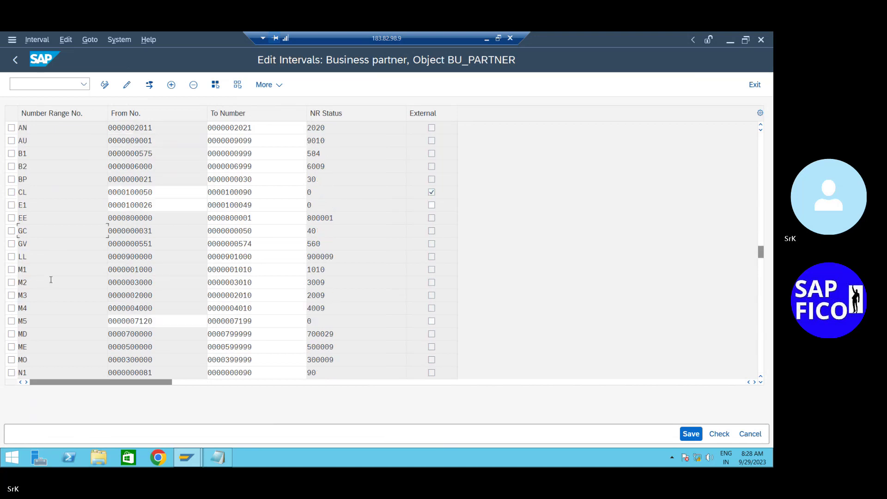
Delete intervals CL, E1, M5 and OR, keeping GC, and save the change
{"action": "left_click", "coordinate": [12, 192]}
{"action": "left_click", "coordinate": [12, 205]}
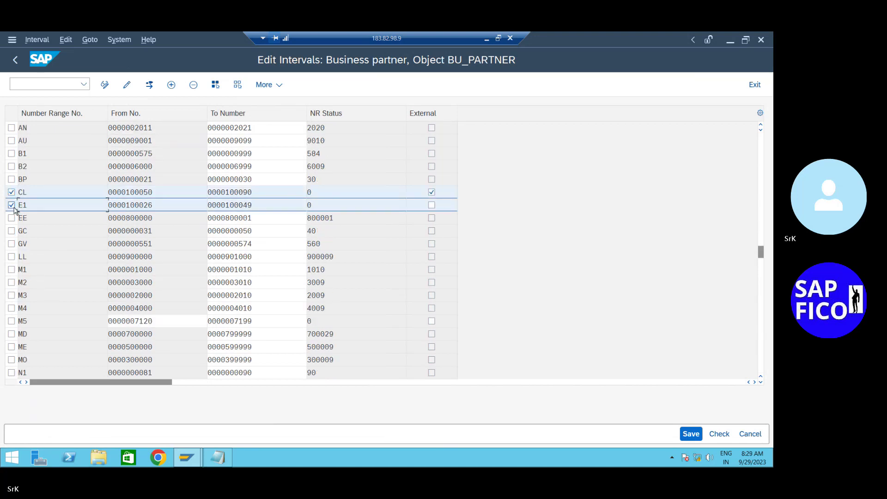
{"action": "left_click", "coordinate": [11, 231]}
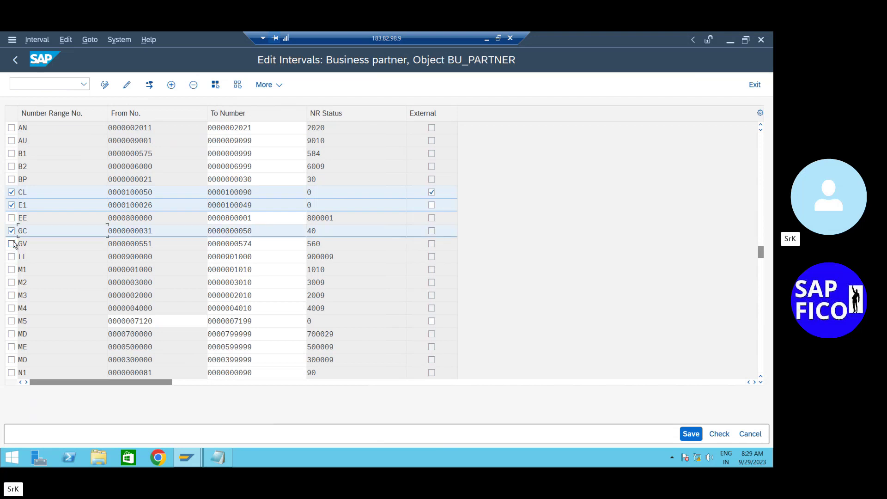
{"action": "left_click", "coordinate": [12, 231]}
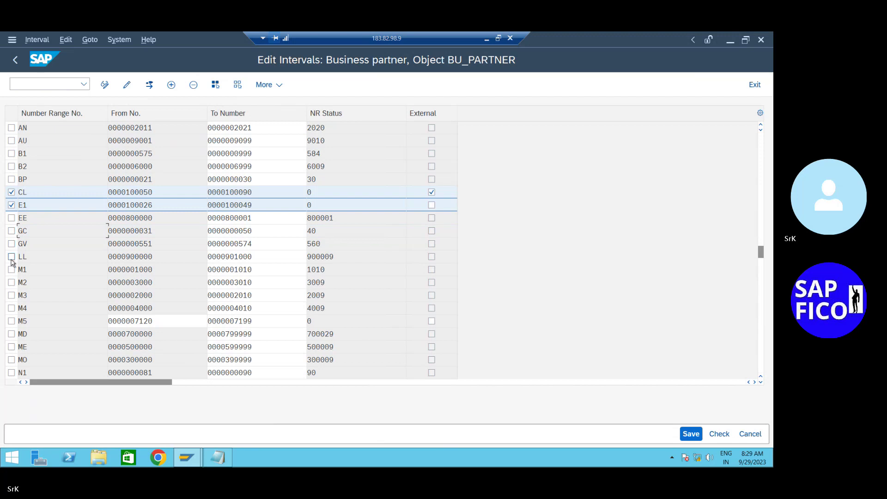
{"action": "left_click", "coordinate": [12, 322]}
{"action": "scroll", "coordinate": [74, 313], "scroll_direction": "down", "scroll_amount": 4}
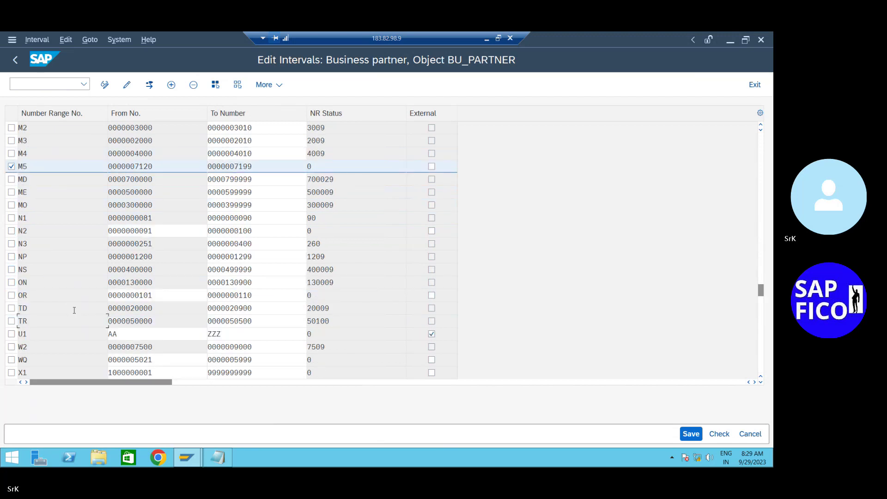
{"action": "left_click", "coordinate": [11, 295]}
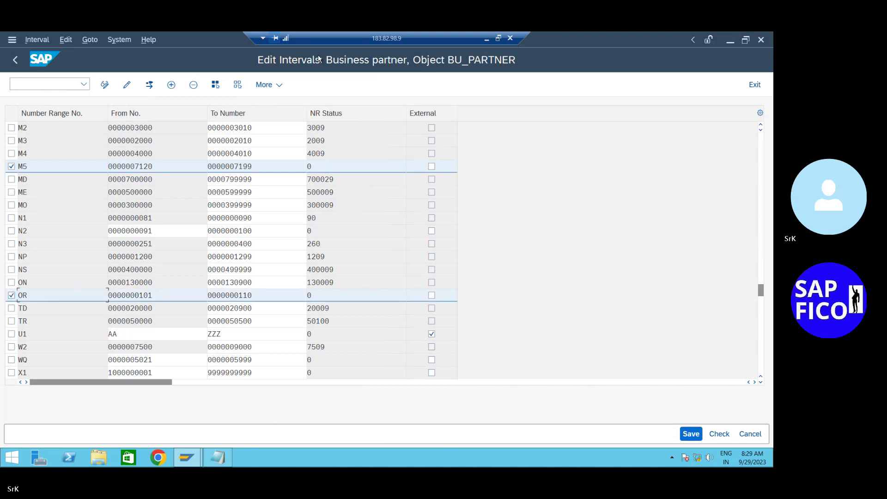
{"action": "left_click", "coordinate": [193, 84]}
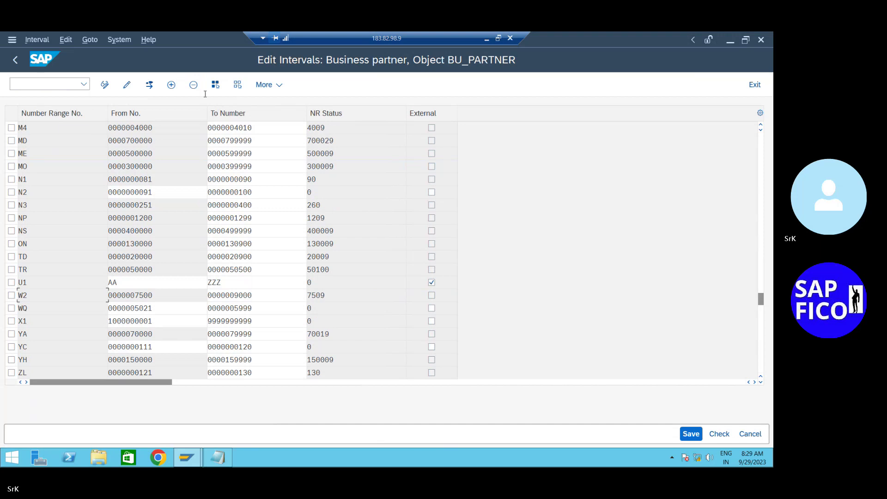
{"action": "left_click", "coordinate": [692, 435]}
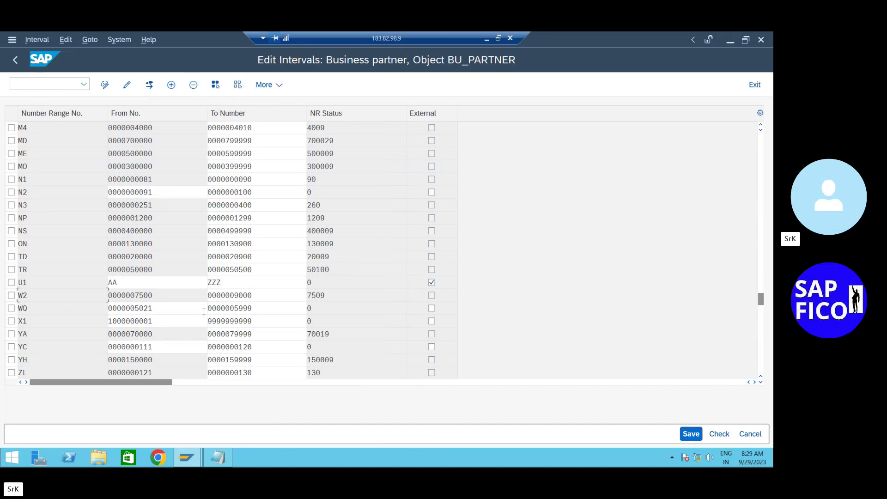
{"action": "scroll", "coordinate": [207, 313], "scroll_direction": "up", "scroll_amount": 7}
{"action": "scroll", "coordinate": [206, 313], "scroll_direction": "up", "scroll_amount": 4}
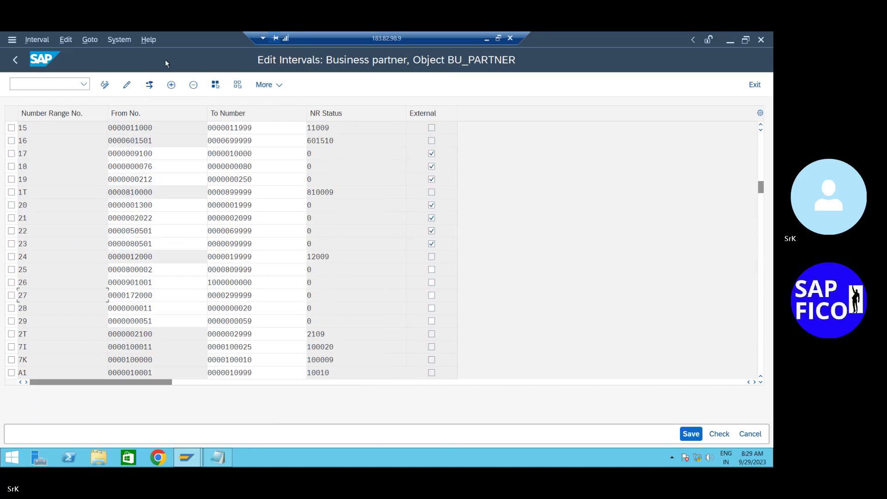
{"action": "left_click", "coordinate": [149, 85]}
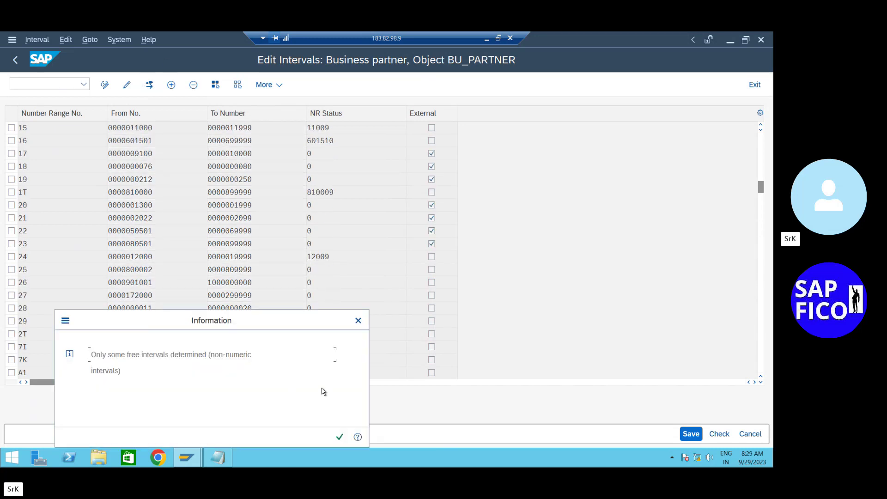
{"action": "left_click", "coordinate": [344, 437]}
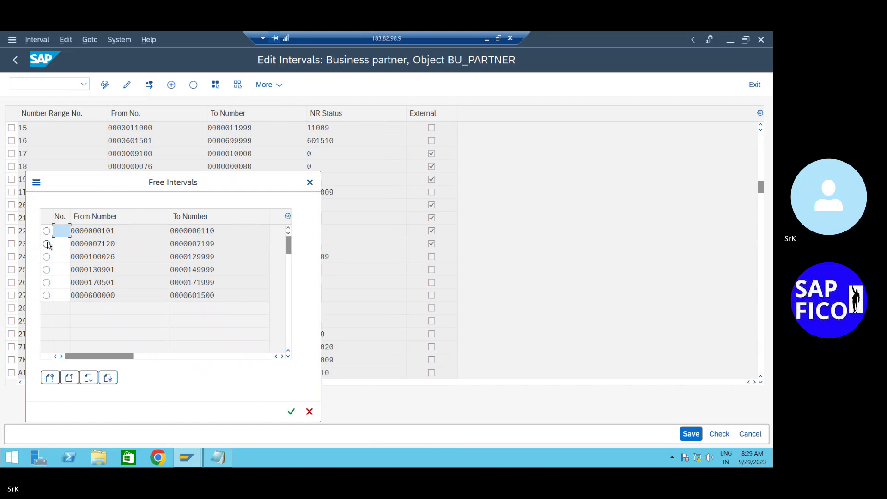
{"action": "left_click", "coordinate": [46, 282]}
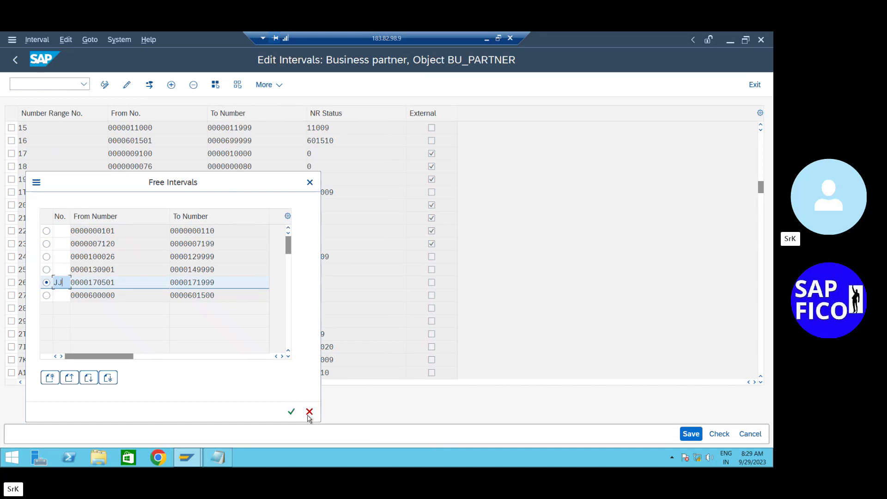
{"action": "left_click", "coordinate": [291, 412]}
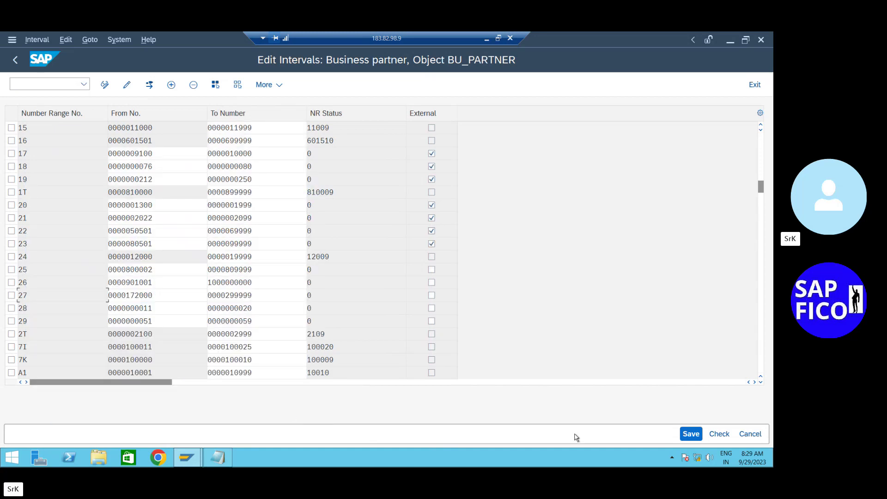
{"action": "left_click", "coordinate": [691, 434]}
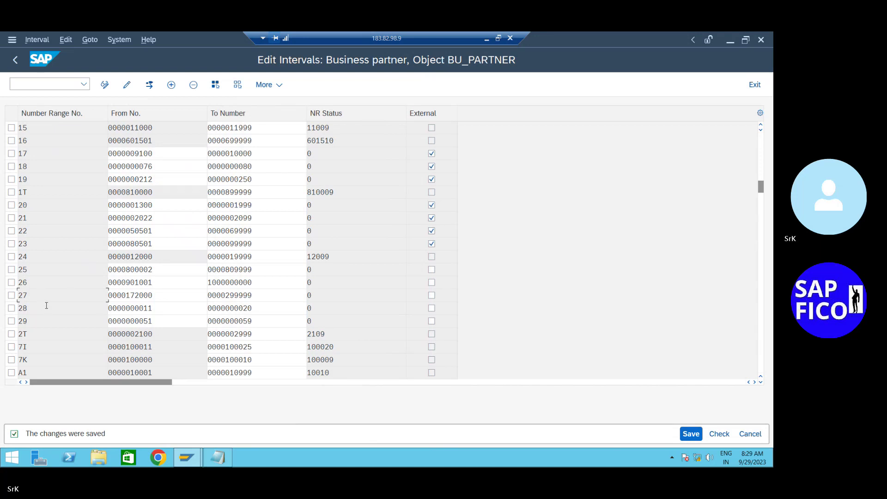
Go back to the number range overview, reopen interval editing, and bring up the Notepad notes
{"action": "scroll", "coordinate": [46, 306], "scroll_direction": "up", "scroll_amount": 1}
{"action": "scroll", "coordinate": [46, 306], "scroll_direction": "up", "scroll_amount": 4}
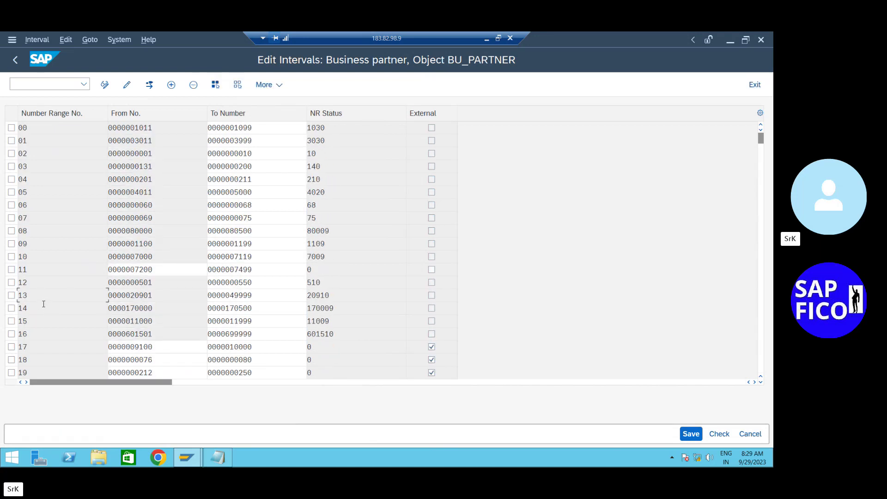
{"action": "left_click", "coordinate": [13, 60]}
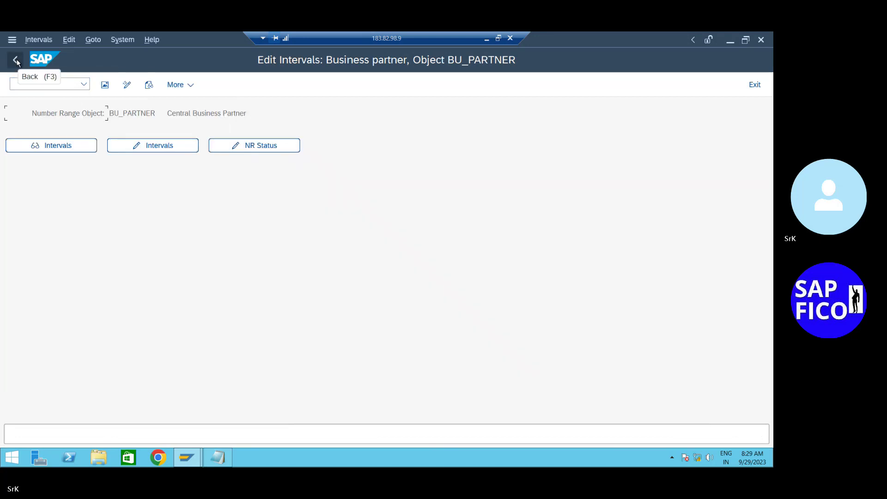
{"action": "left_click", "coordinate": [146, 147]}
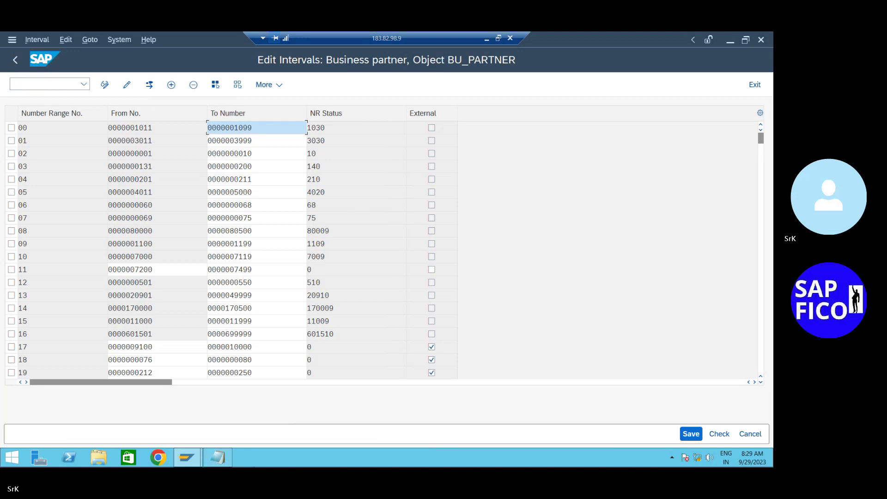
{"action": "left_click", "coordinate": [217, 457]}
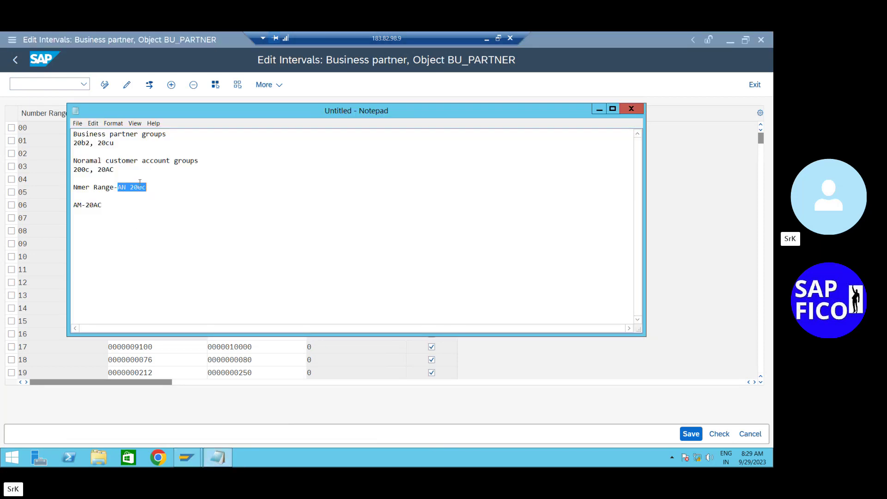
Append '-jj' to the 20b2 entry so the line reads '20b2-jj, 20cu'
{"action": "left_click", "coordinate": [145, 171]}
{"action": "left_click", "coordinate": [149, 146]}
{"action": "type", "text": "-jj"}
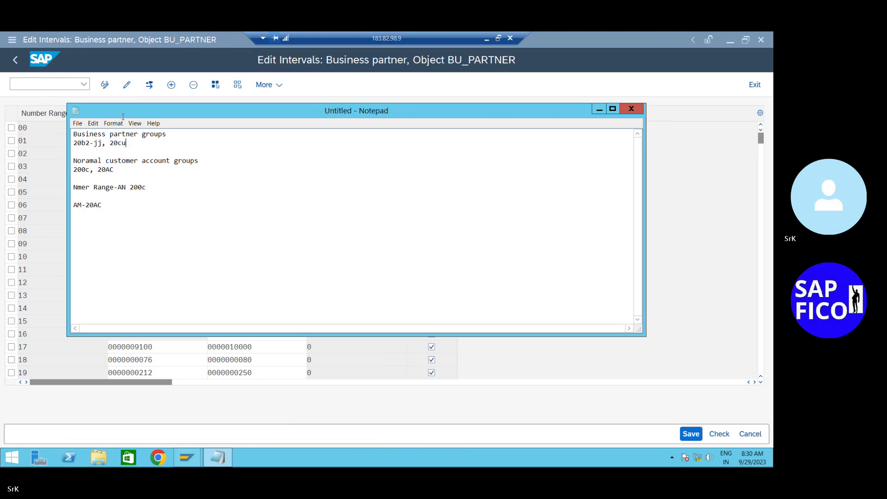
{"action": "left_click", "coordinate": [600, 110]}
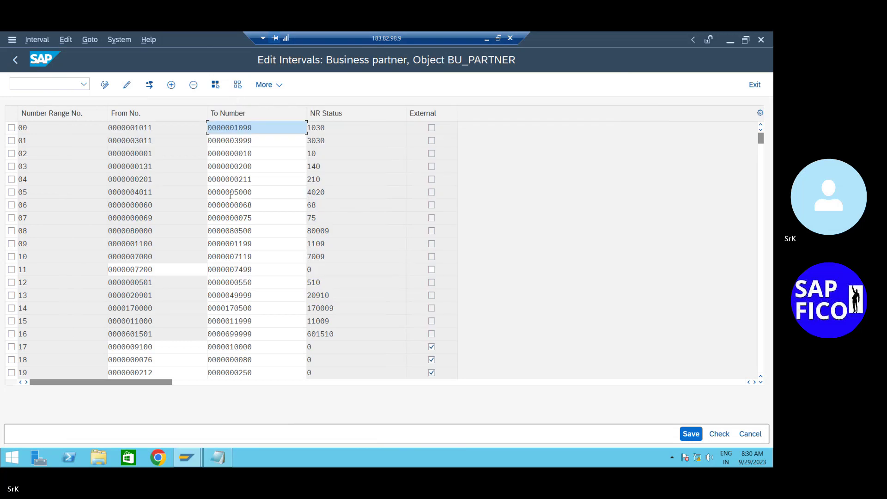
{"action": "left_click", "coordinate": [150, 85]}
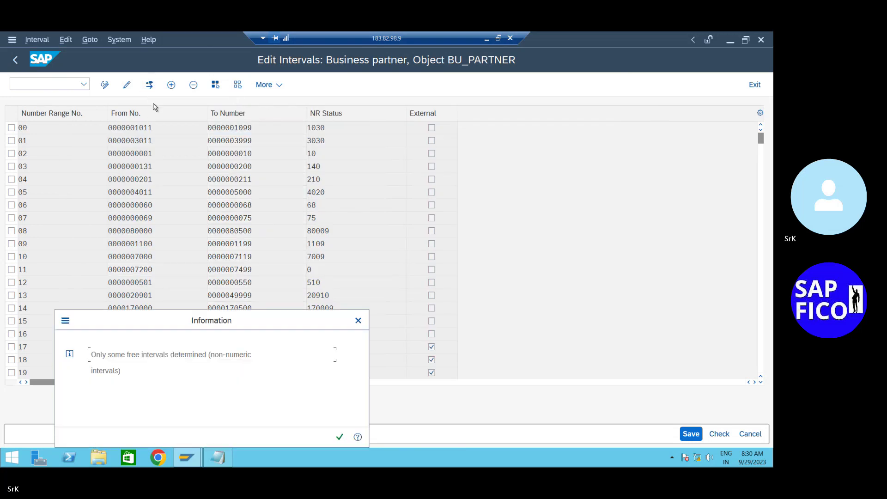
{"action": "left_click", "coordinate": [338, 437]}
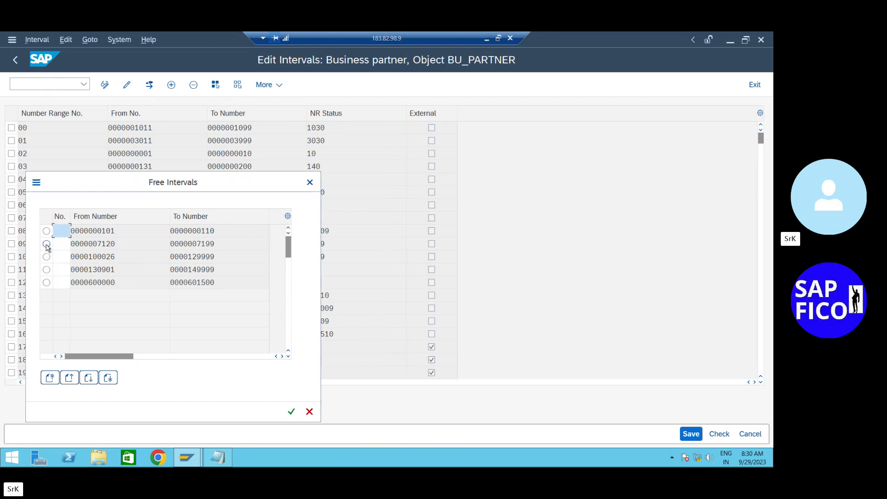
{"action": "left_click", "coordinate": [50, 272]}
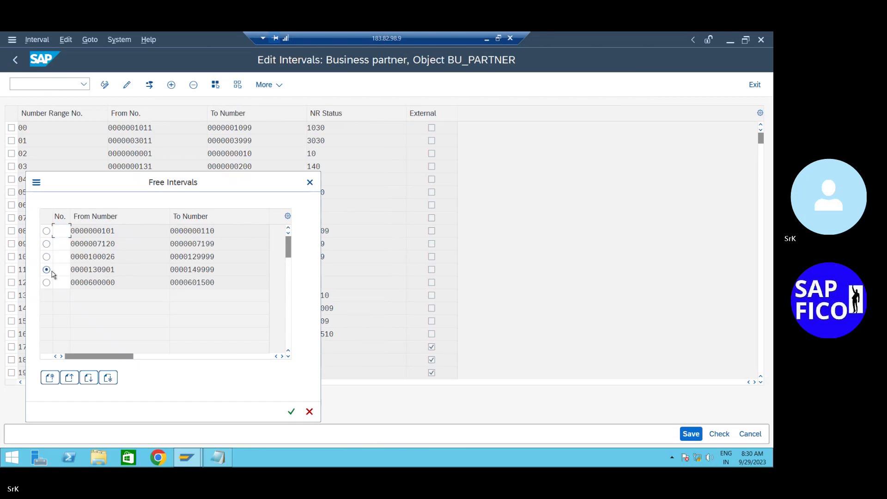
{"action": "left_click", "coordinate": [62, 270]}
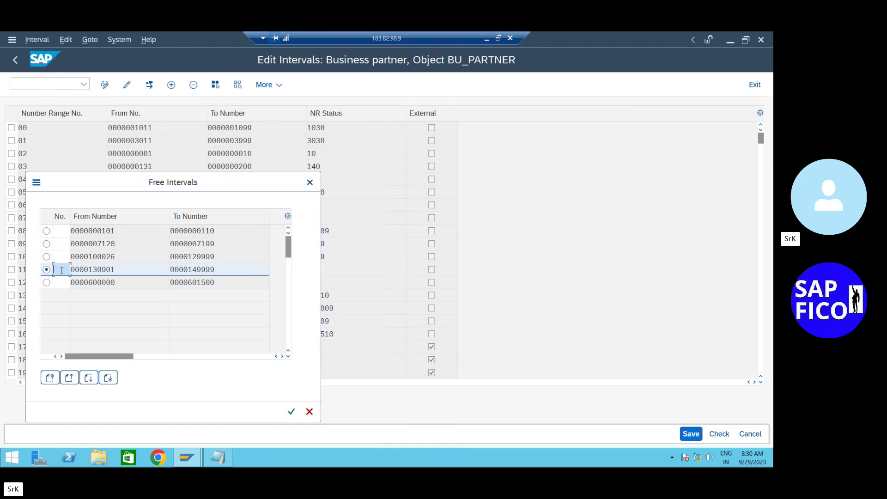
{"action": "type", "text": "jk"}
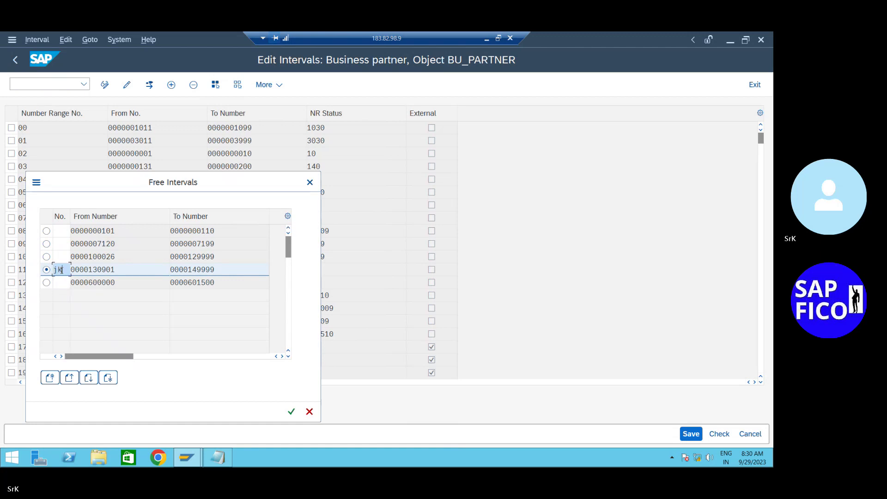
{"action": "left_click", "coordinate": [291, 411]}
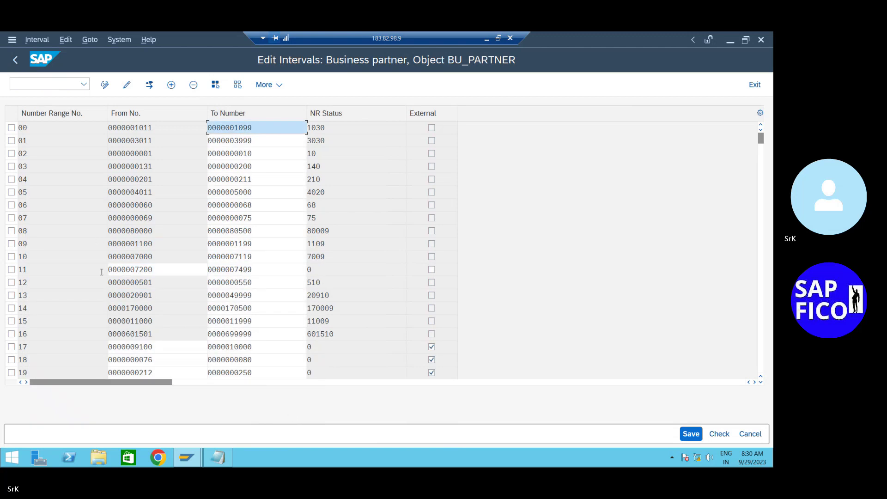
Save the JK range, check it in the interval table, and return to SAP Easy Access with /N
{"action": "left_click", "coordinate": [697, 438]}
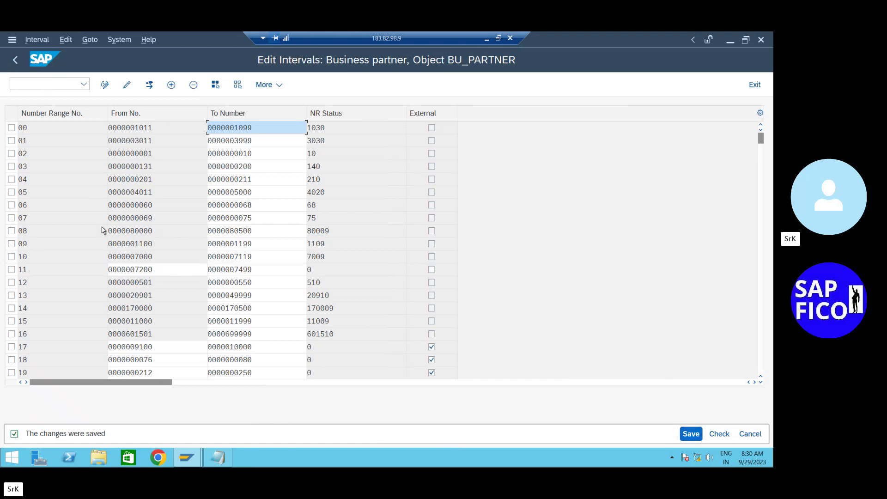
{"action": "scroll", "coordinate": [102, 231], "scroll_direction": "down", "scroll_amount": 8}
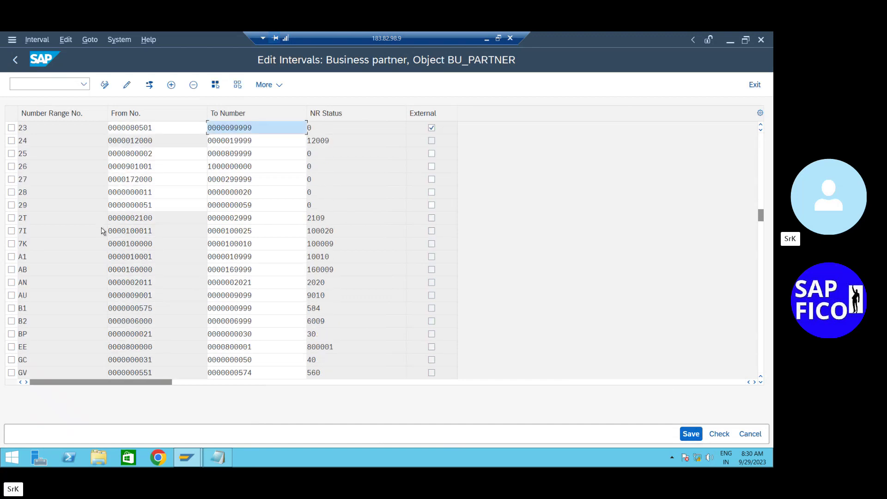
{"action": "scroll", "coordinate": [103, 230], "scroll_direction": "down", "scroll_amount": 10}
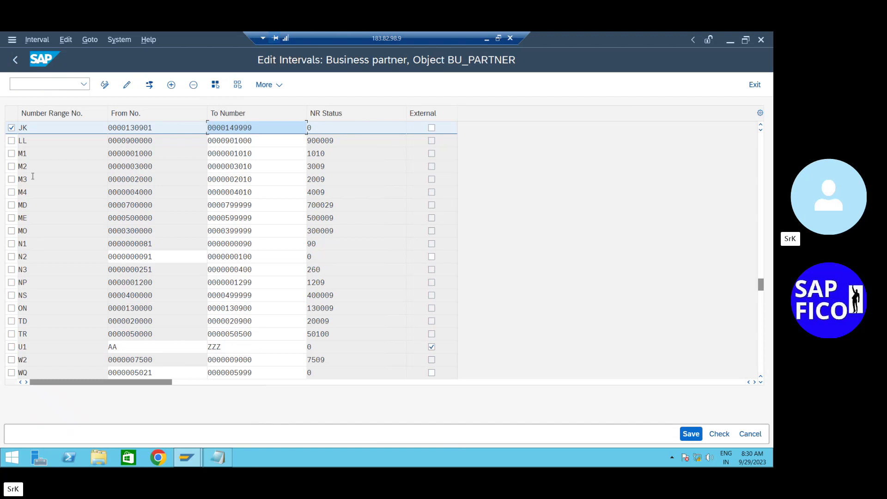
{"action": "scroll", "coordinate": [33, 176], "scroll_direction": "up", "scroll_amount": 3}
{"action": "scroll", "coordinate": [39, 289], "scroll_direction": "down", "scroll_amount": 5}
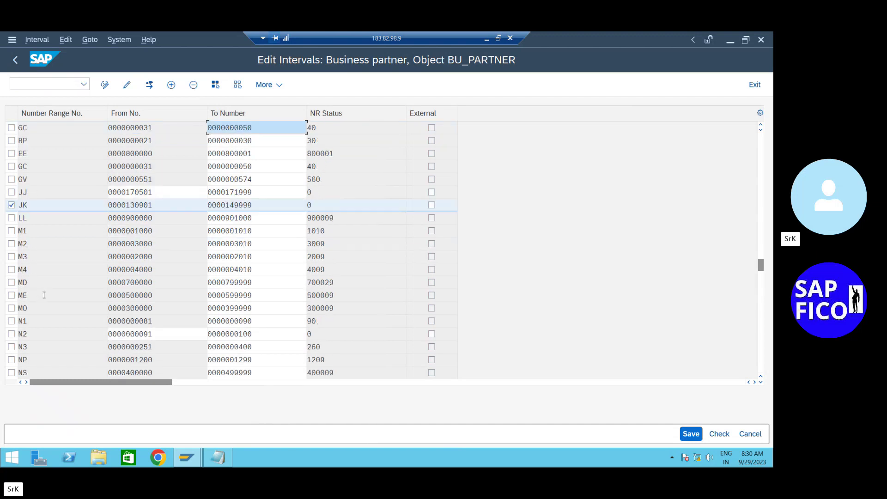
{"action": "scroll", "coordinate": [45, 297], "scroll_direction": "up", "scroll_amount": 11}
{"action": "scroll", "coordinate": [46, 301], "scroll_direction": "up", "scroll_amount": 7}
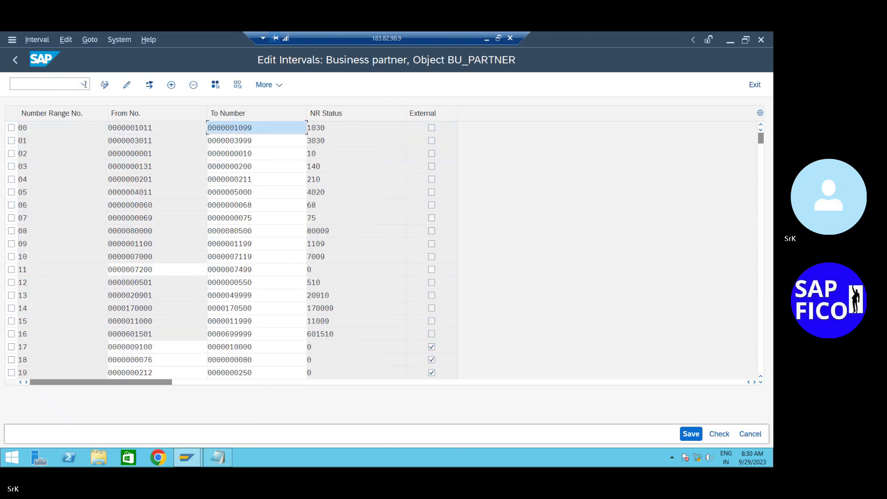
{"action": "left_click", "coordinate": [38, 83]}
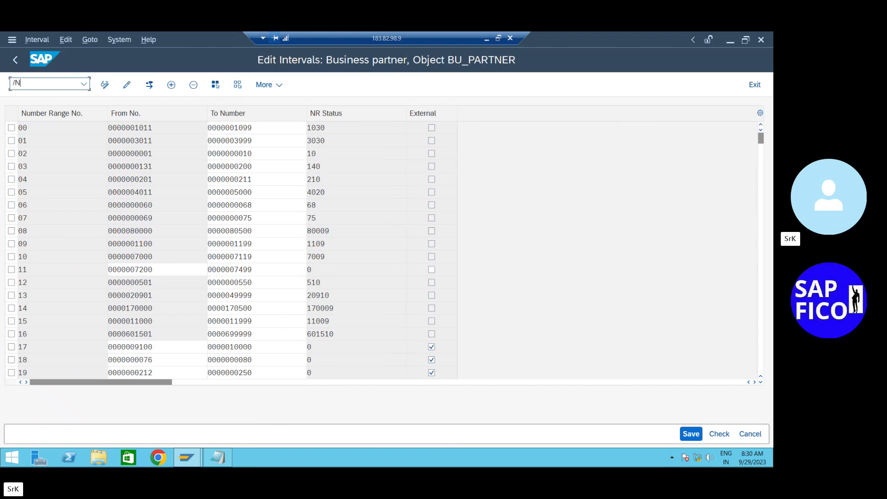
{"action": "key", "text": "Return"}
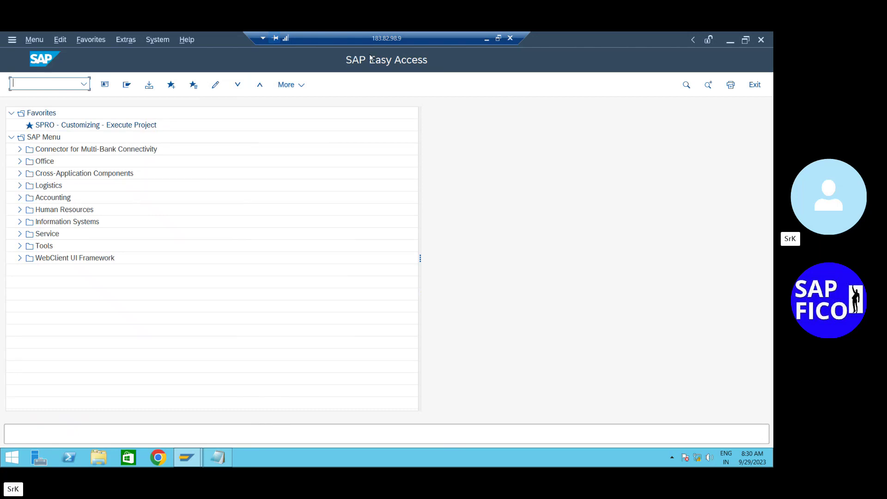
{"action": "left_click", "coordinate": [486, 39]}
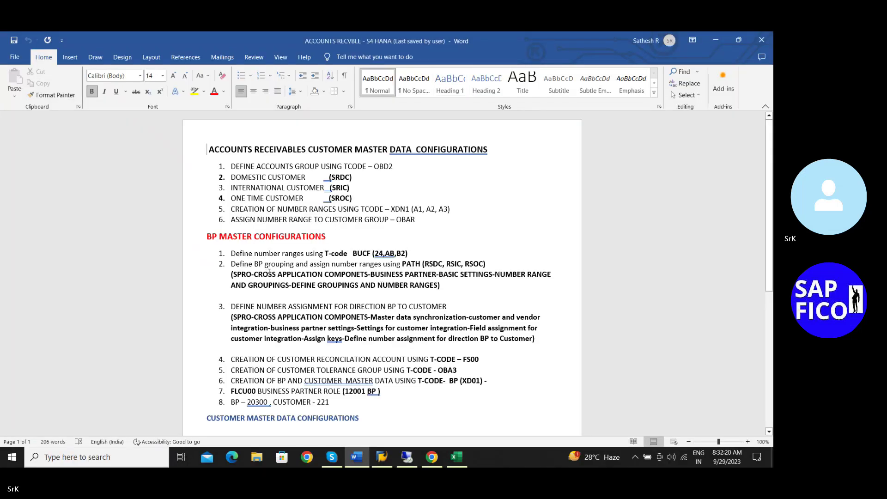
{"action": "left_click", "coordinate": [456, 462]}
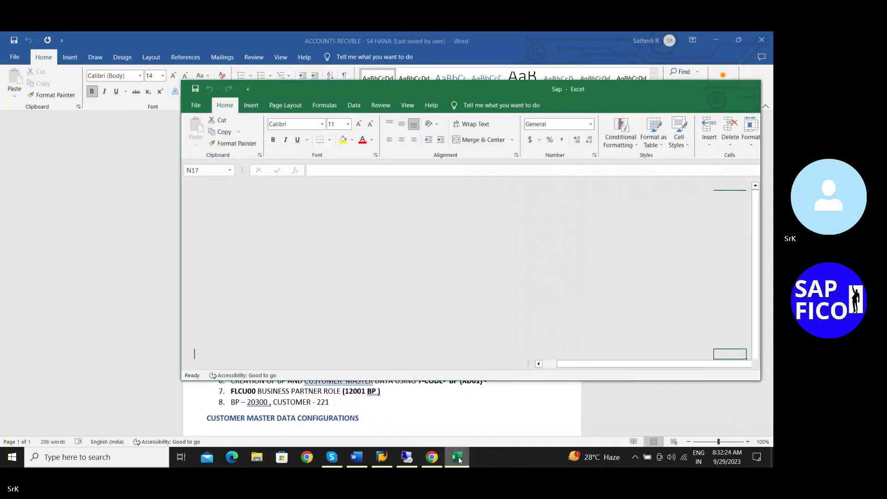
{"action": "left_click", "coordinate": [457, 461]}
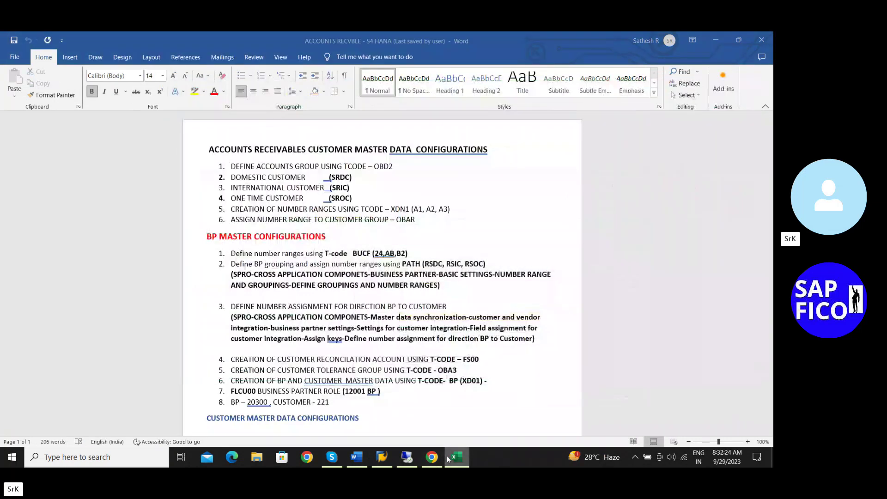
{"action": "left_click", "coordinate": [430, 459]}
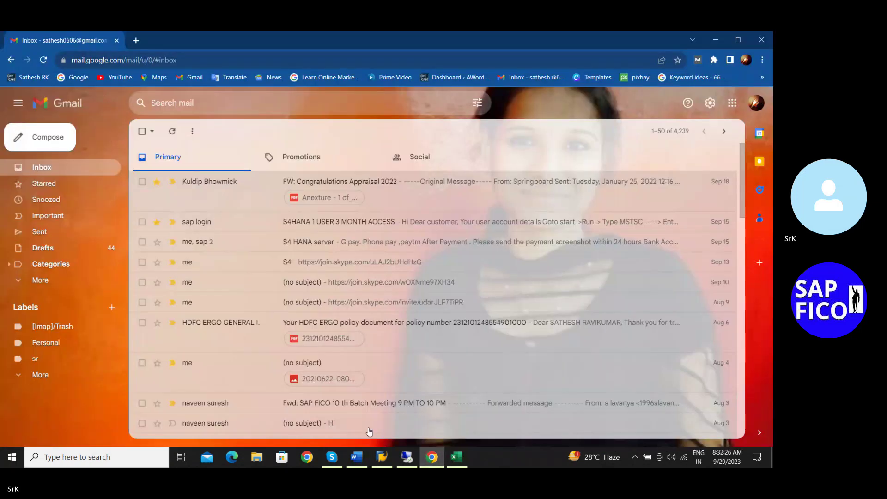
{"action": "left_click", "coordinate": [431, 459]}
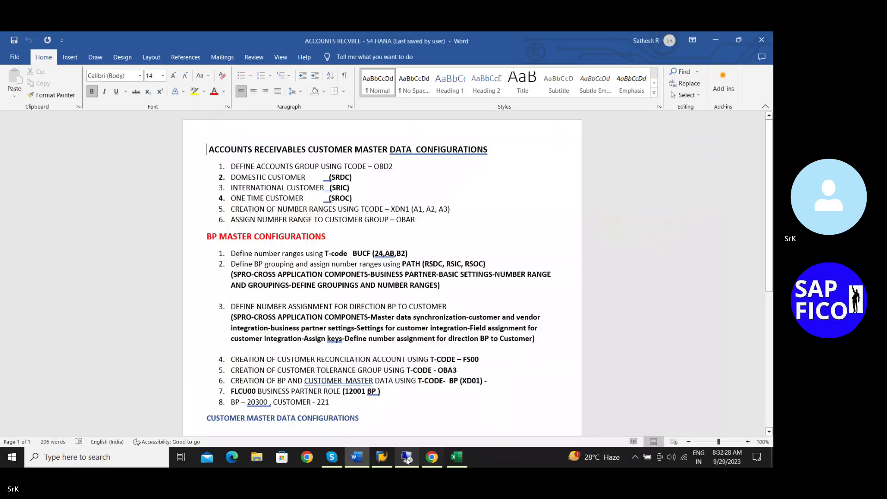
{"action": "left_click", "coordinate": [407, 457]}
{"action": "left_click", "coordinate": [77, 128]}
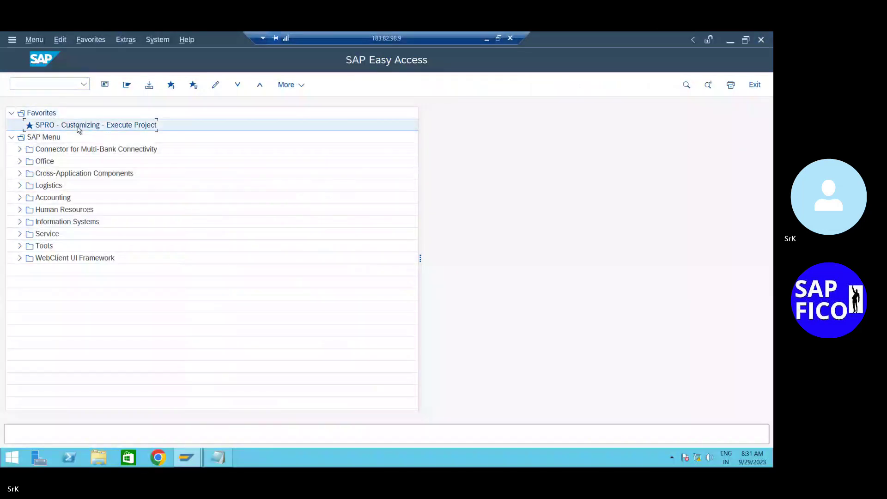
Open the SAP Reference IMG from the SPRO favourite and expand Cross-Application Components
{"action": "double_click", "coordinate": [78, 128]}
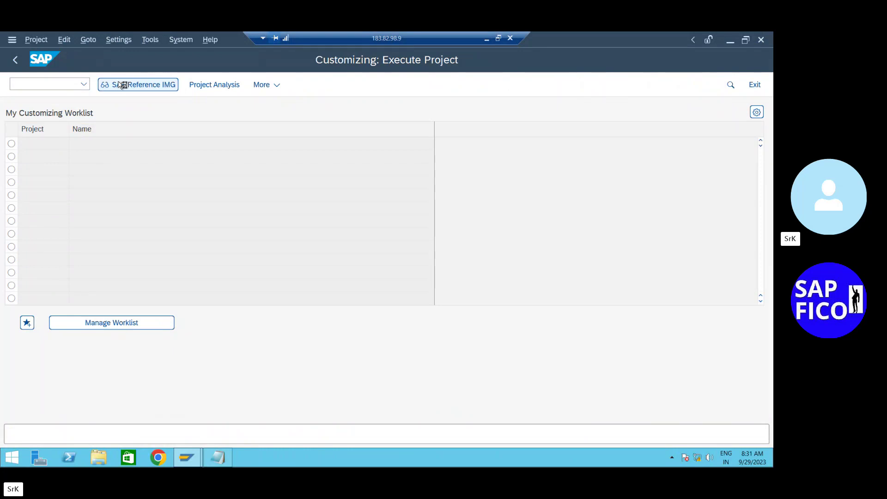
{"action": "left_click", "coordinate": [121, 85]}
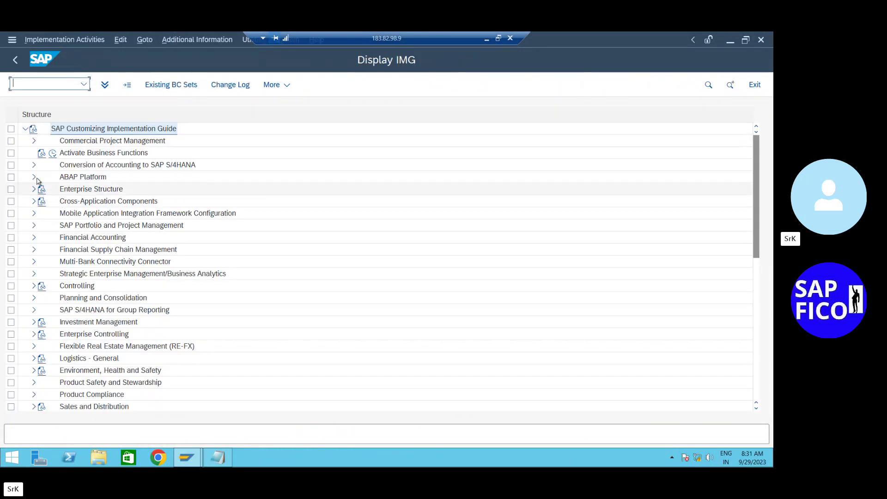
{"action": "left_click", "coordinate": [34, 202]}
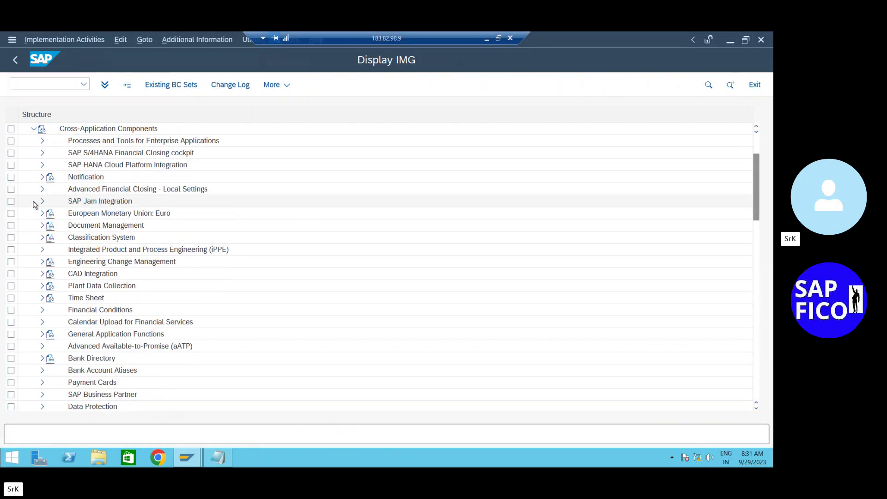
{"action": "scroll", "coordinate": [73, 249], "scroll_direction": "down", "scroll_amount": 2}
{"action": "scroll", "coordinate": [73, 246], "scroll_direction": "down", "scroll_amount": 2}
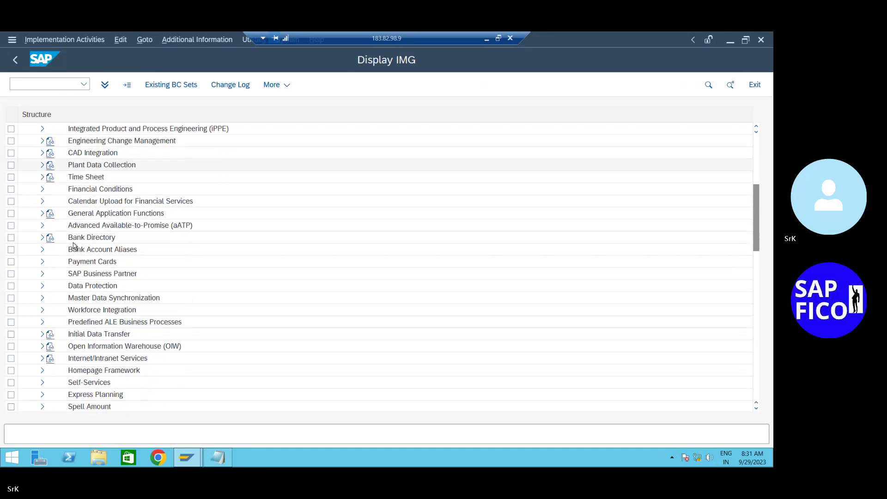
{"action": "left_click", "coordinate": [43, 298]}
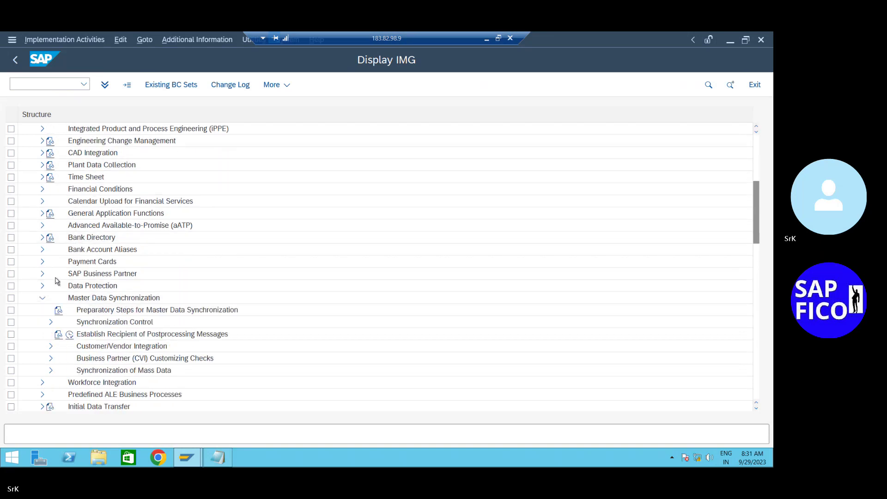
{"action": "scroll", "coordinate": [56, 280], "scroll_direction": "down", "scroll_amount": 2}
{"action": "scroll", "coordinate": [55, 280], "scroll_direction": "down", "scroll_amount": 2}
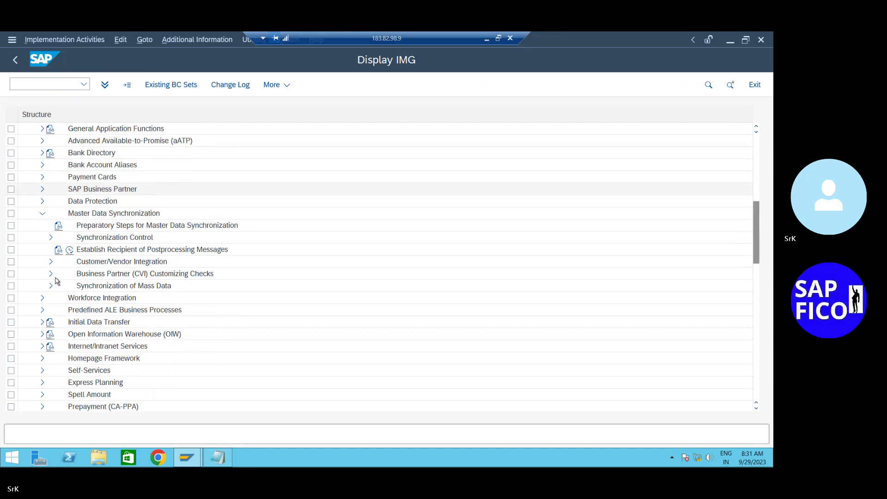
{"action": "left_click", "coordinate": [42, 204]}
Expand SAP Business Partner down to Number Ranges and Groupings and run Define Groupings and Assign Number Ranges
{"action": "scroll", "coordinate": [41, 268], "scroll_direction": "up", "scroll_amount": 1}
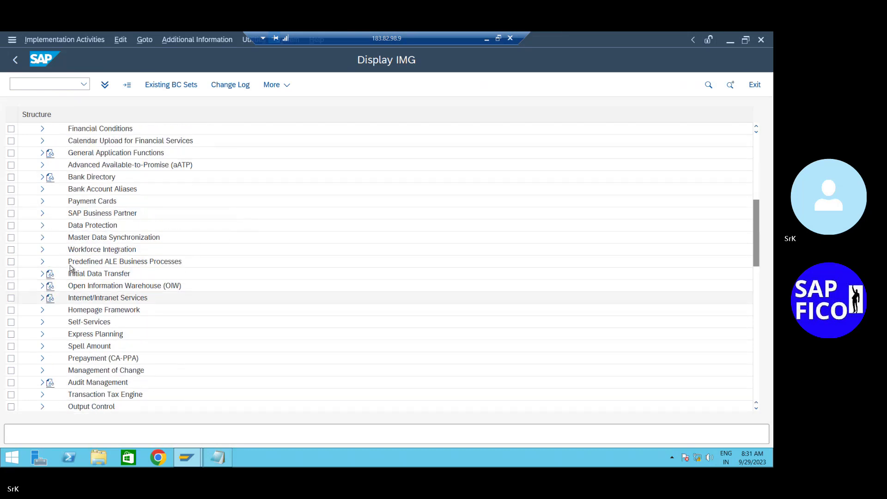
{"action": "left_click", "coordinate": [42, 214]}
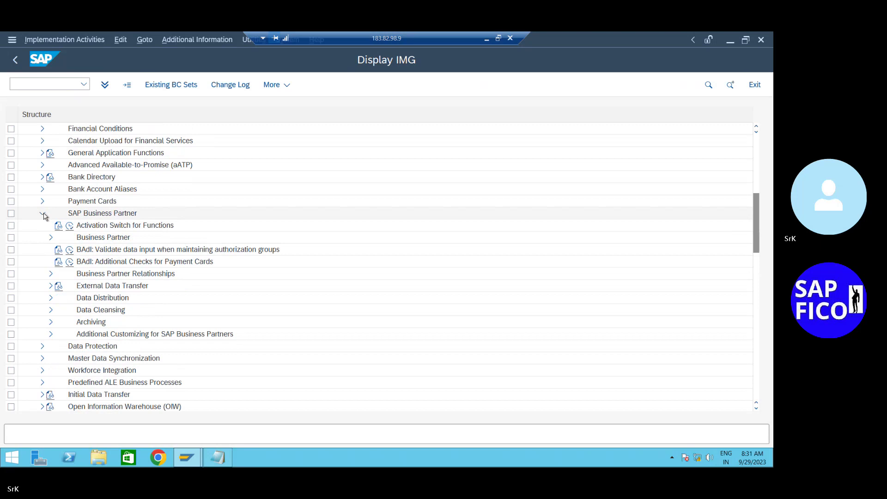
{"action": "left_click", "coordinate": [51, 237]}
{"action": "left_click", "coordinate": [61, 249]}
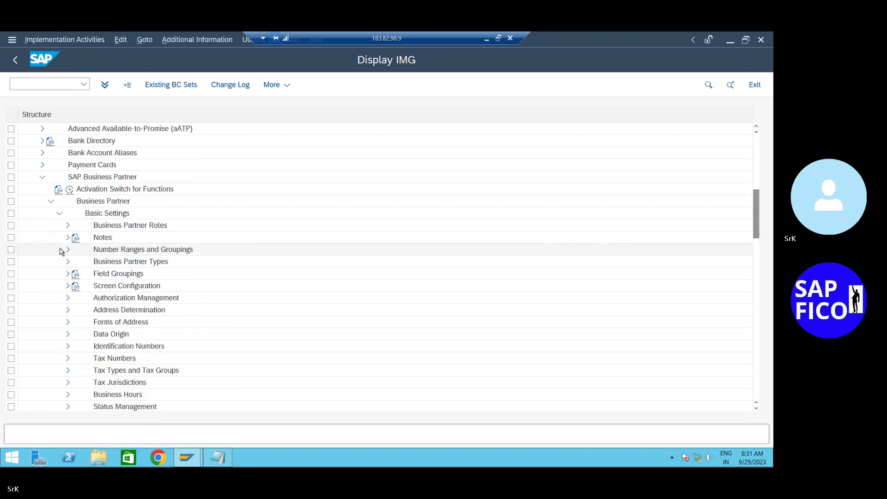
{"action": "left_click", "coordinate": [67, 250]}
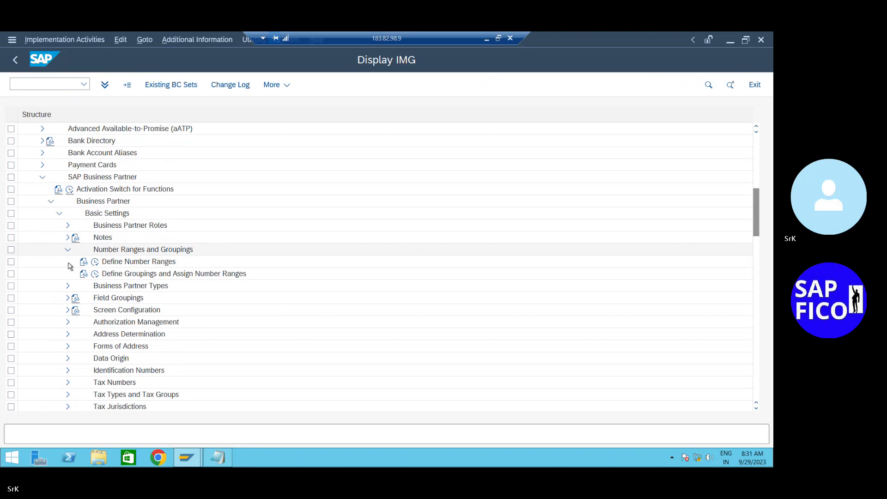
{"action": "left_click", "coordinate": [95, 274]}
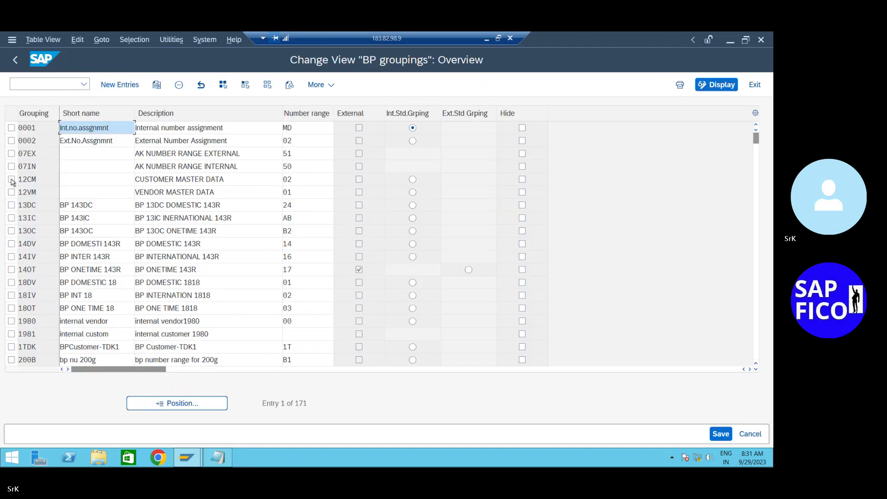
Jump to BP grouping 20B2 and set its number range to JJ
{"action": "left_click", "coordinate": [197, 403]}
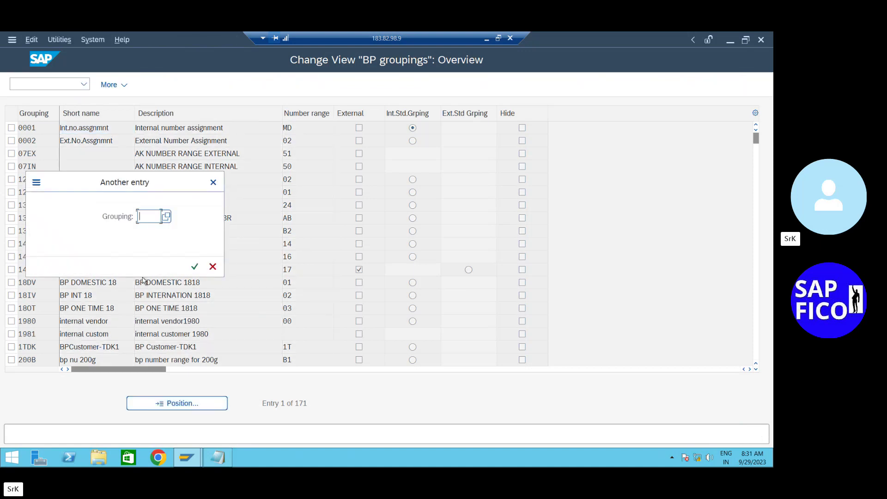
{"action": "type", "text": "20b2"}
{"action": "key", "text": "Return"}
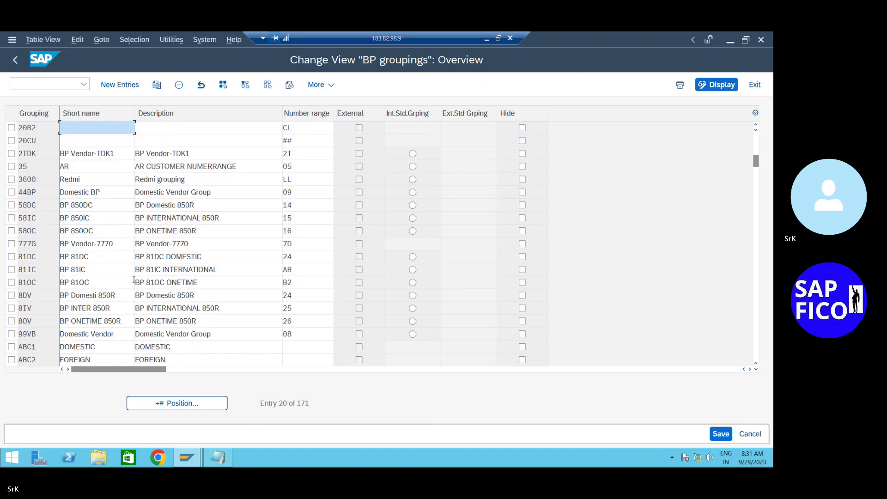
{"action": "left_click", "coordinate": [312, 132]}
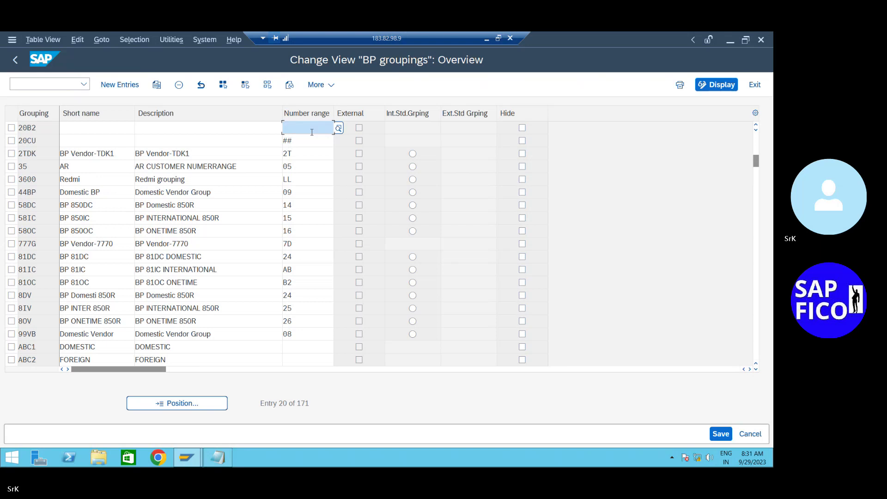
{"action": "left_click", "coordinate": [211, 459]}
{"action": "left_click", "coordinate": [229, 393]}
{"action": "type", "text": "JJ"}
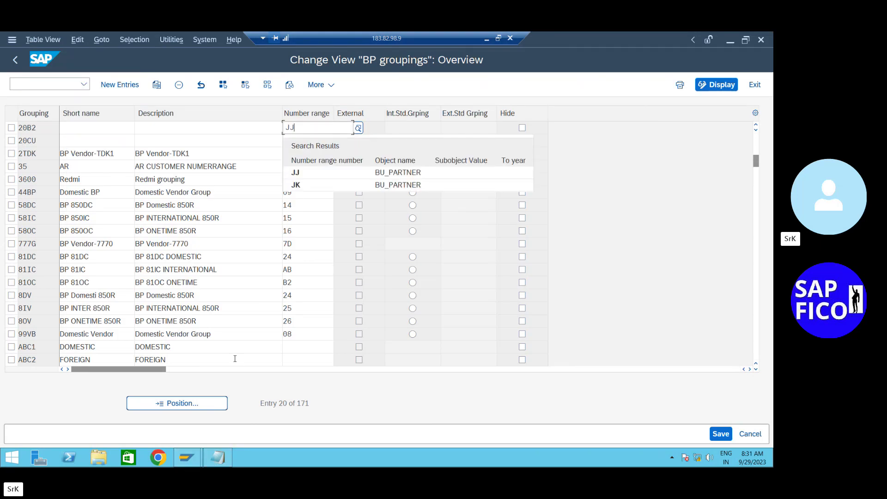
{"action": "left_click", "coordinate": [306, 172]}
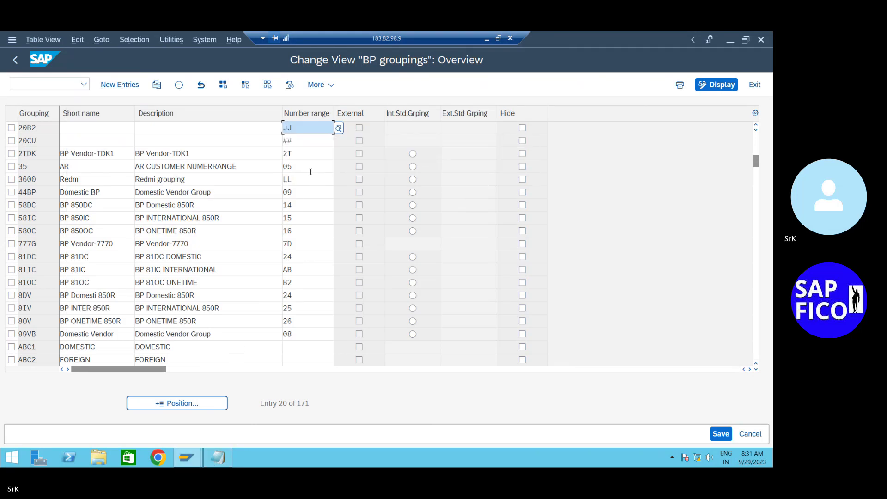
Change grouping 20CU's number range from ## to JK and save under the customizing request
{"action": "left_click", "coordinate": [312, 141]}
{"action": "key", "text": "BackSpace"}
{"action": "key", "text": "BackSpace"}
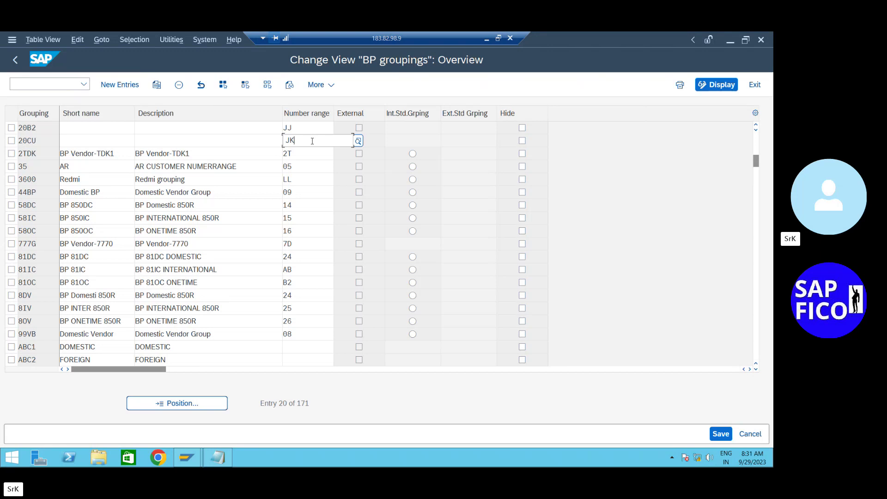
{"action": "left_click", "coordinate": [326, 186]}
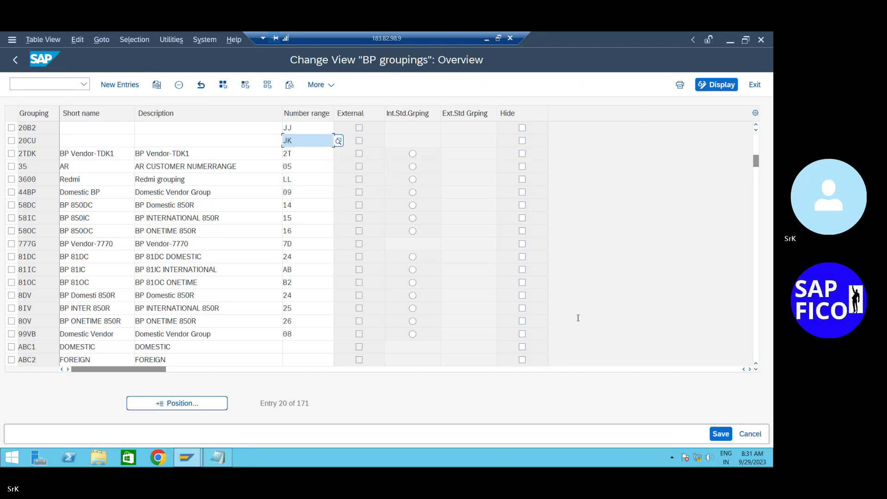
{"action": "left_click", "coordinate": [723, 434]}
{"action": "left_click", "coordinate": [244, 263]}
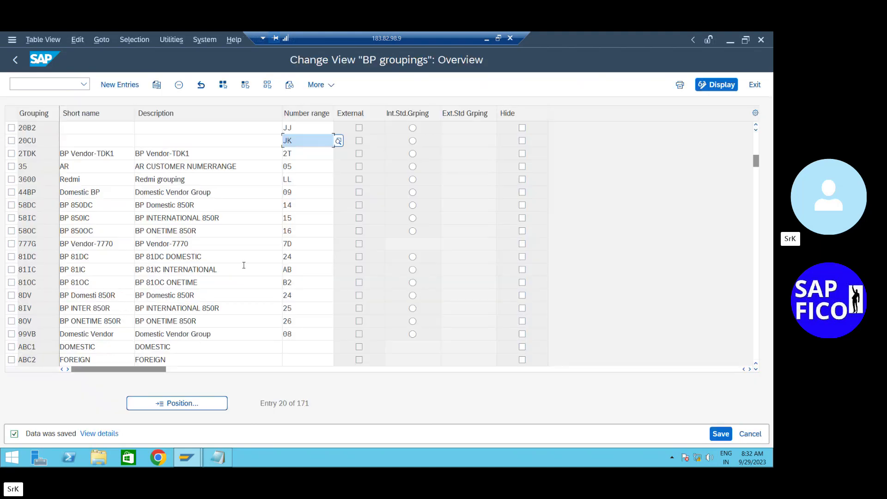
Return to the IMG tree and expand Master Data Synchronization
{"action": "left_click", "coordinate": [17, 63]}
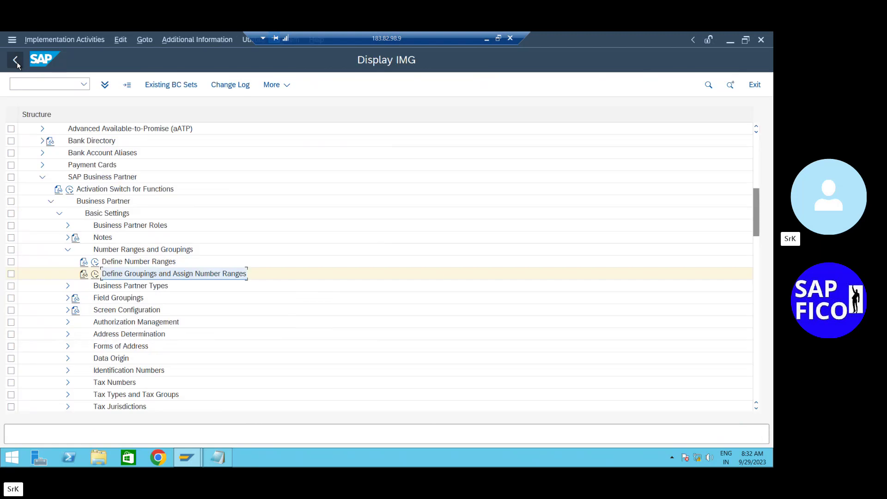
{"action": "scroll", "coordinate": [127, 312], "scroll_direction": "down", "scroll_amount": 2}
{"action": "scroll", "coordinate": [127, 315], "scroll_direction": "down", "scroll_amount": 3}
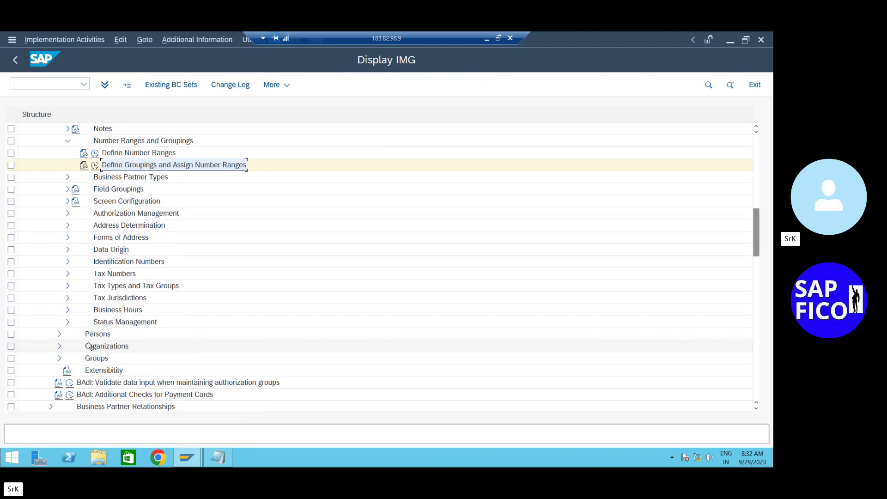
{"action": "scroll", "coordinate": [89, 346], "scroll_direction": "down", "scroll_amount": 1}
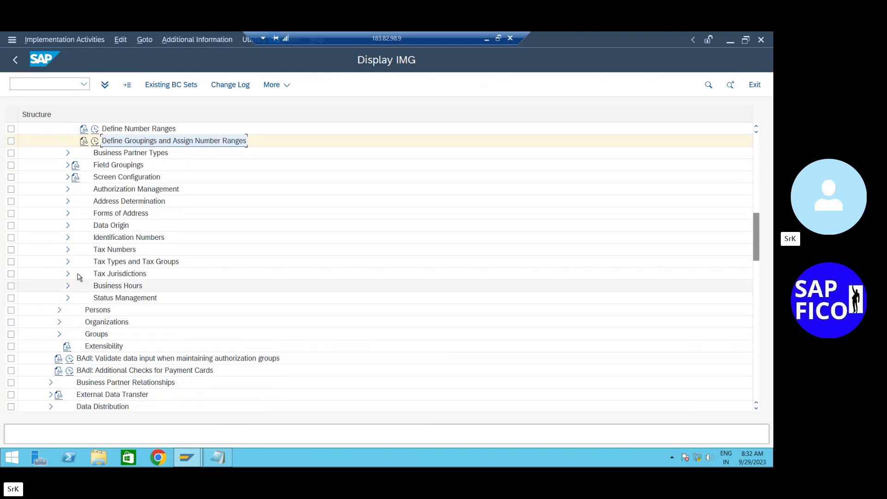
{"action": "scroll", "coordinate": [89, 342], "scroll_direction": "down", "scroll_amount": 3}
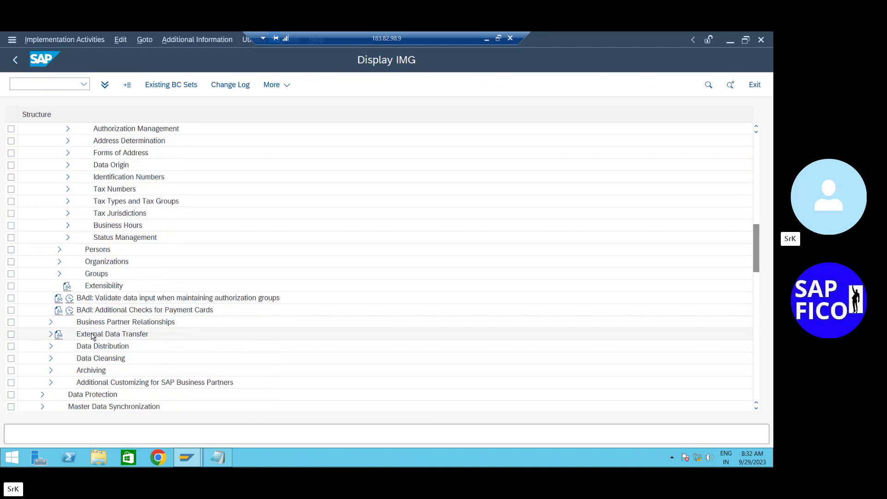
{"action": "scroll", "coordinate": [65, 356], "scroll_direction": "down", "scroll_amount": 3}
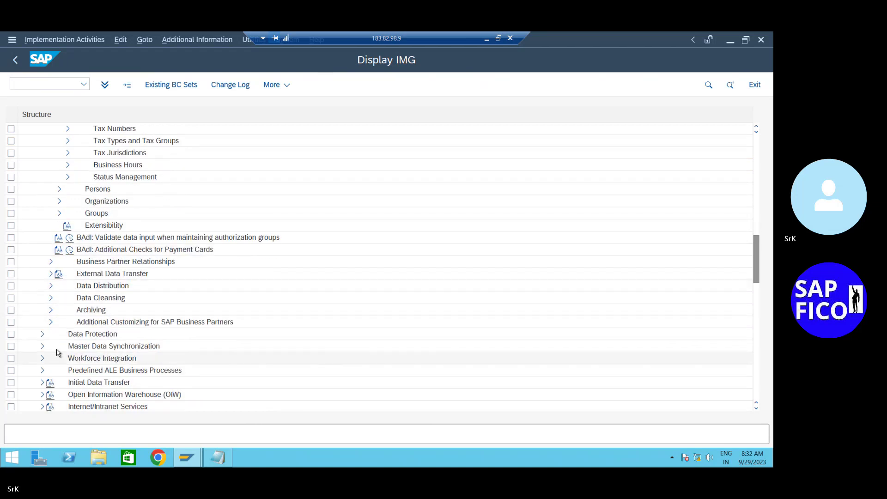
{"action": "left_click", "coordinate": [46, 346]}
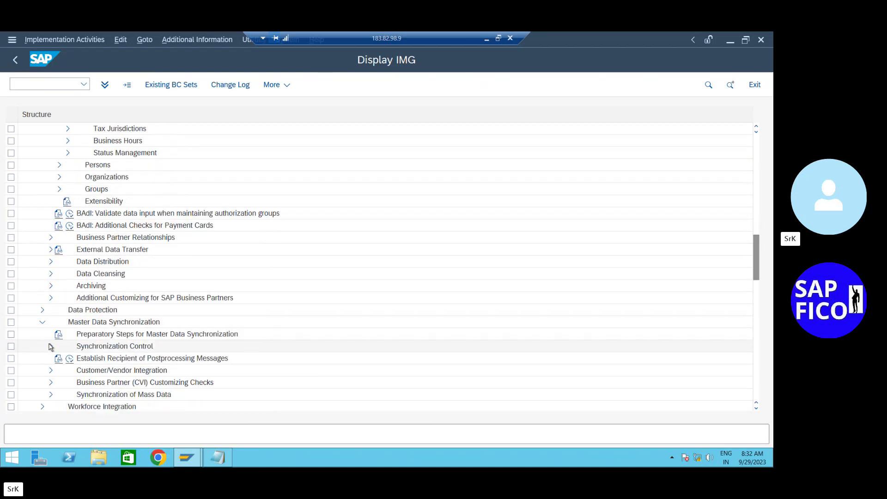
Drill down through Customer/Vendor Integration to Assign Keys and run Define Number Assignment for Direction BP to Customer
{"action": "scroll", "coordinate": [58, 342], "scroll_direction": "down", "scroll_amount": 1}
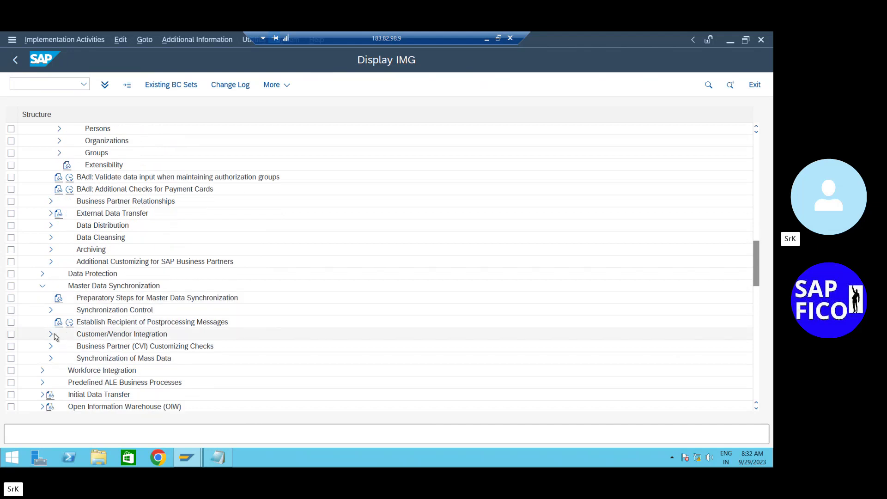
{"action": "left_click", "coordinate": [51, 335]}
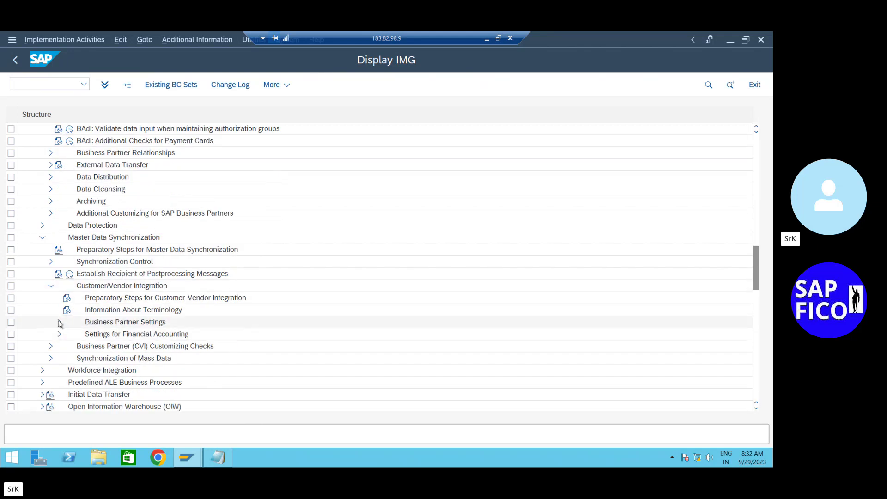
{"action": "left_click", "coordinate": [59, 322]}
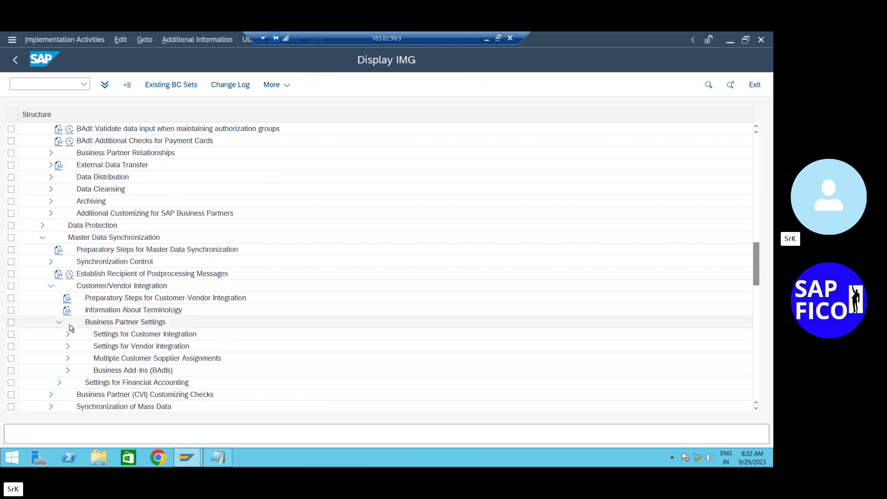
{"action": "left_click", "coordinate": [68, 287]}
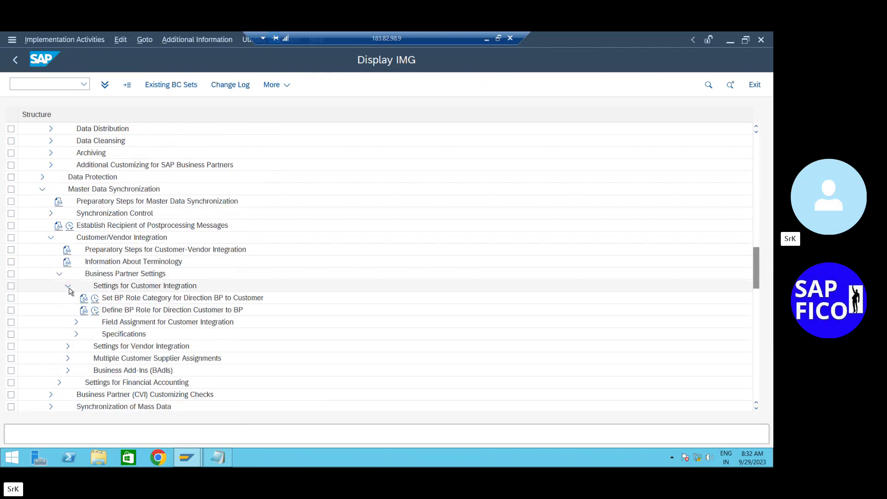
{"action": "left_click", "coordinate": [76, 286]}
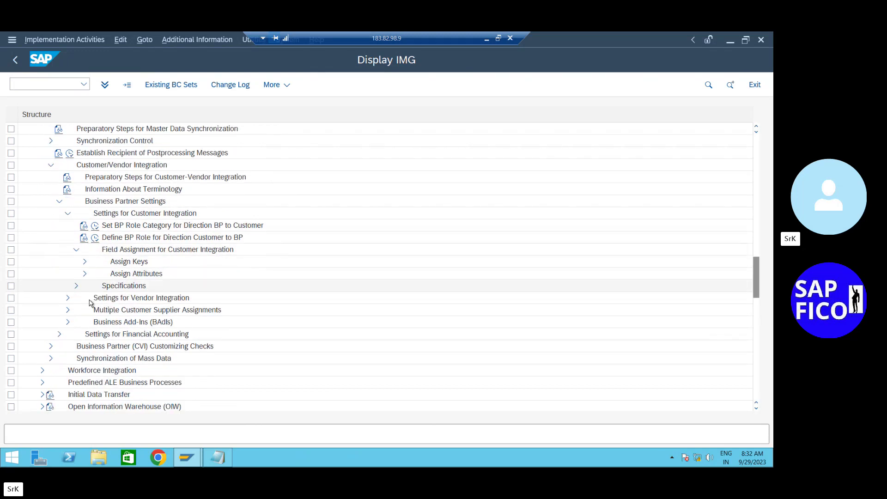
{"action": "left_click", "coordinate": [85, 250]}
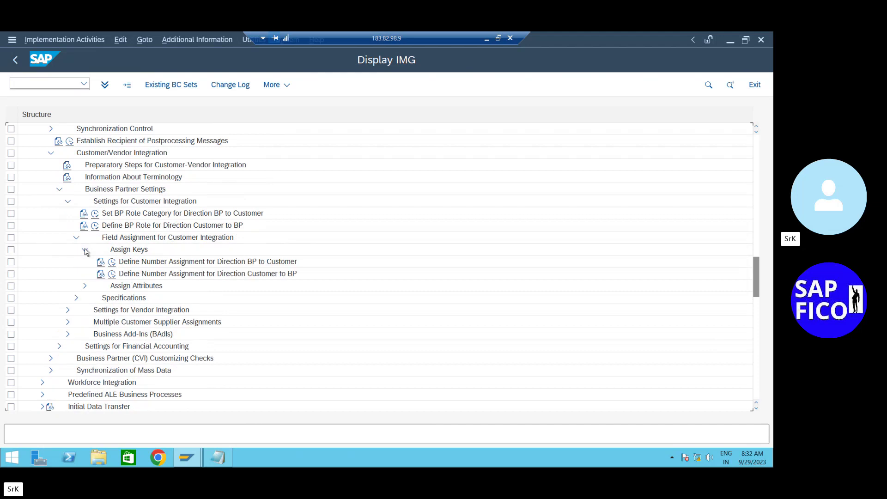
{"action": "left_click", "coordinate": [112, 262]}
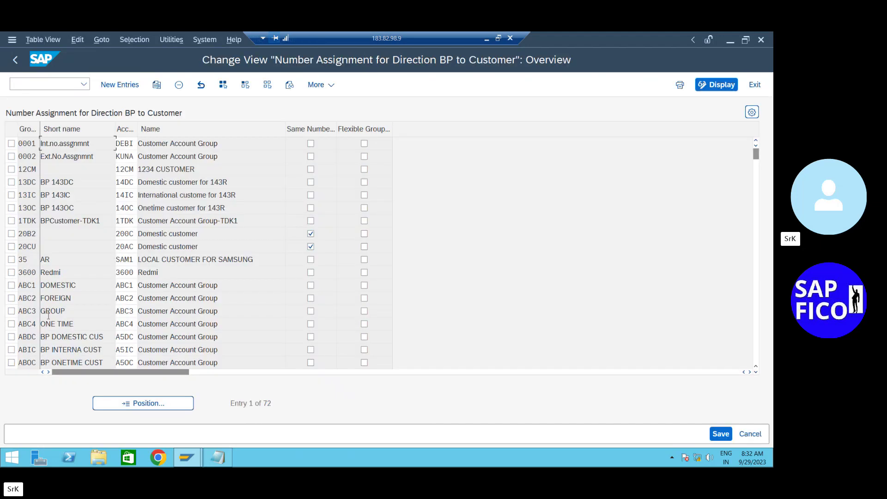
Re-enter account group 200C for grouping 20B2
{"action": "left_click", "coordinate": [121, 84]}
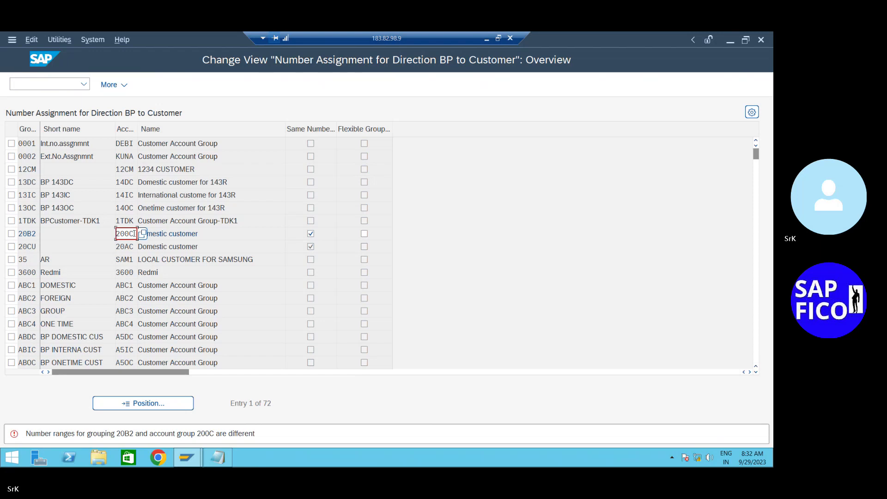
{"action": "key", "text": "BackSpace"}
{"action": "key", "text": "BackSpace"}
{"action": "key", "text": "BackSpace"}
{"action": "key", "text": "BackSpace"}
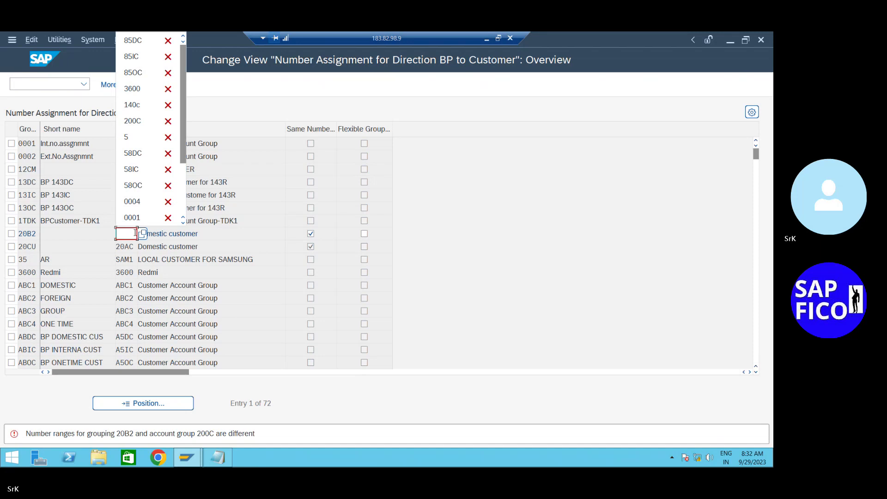
{"action": "left_click", "coordinate": [248, 244]}
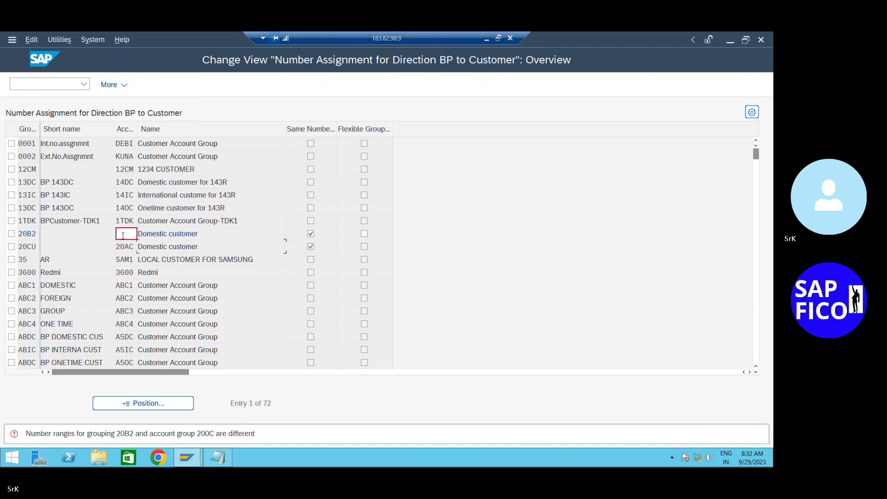
{"action": "left_click", "coordinate": [123, 235]}
{"action": "type", "text": "200"}
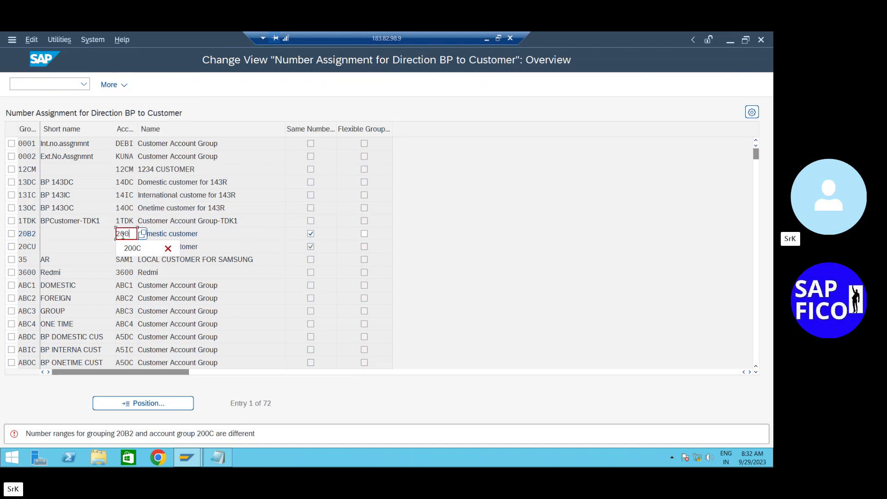
{"action": "type", "text": "C"}
Untick Same Number for groupings 20B2 and 20CU and start new entries
{"action": "left_click", "coordinate": [310, 234]}
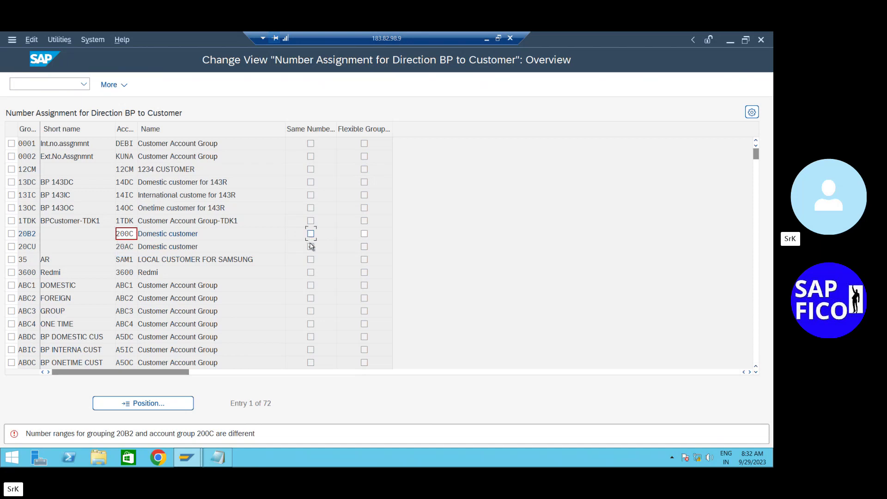
{"action": "left_click", "coordinate": [311, 246]}
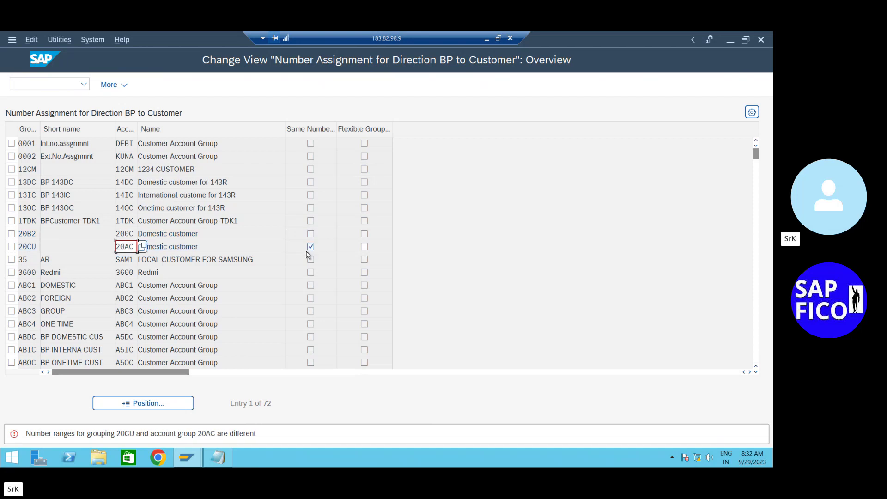
{"action": "left_click", "coordinate": [310, 246]}
{"action": "key", "text": "F5"}
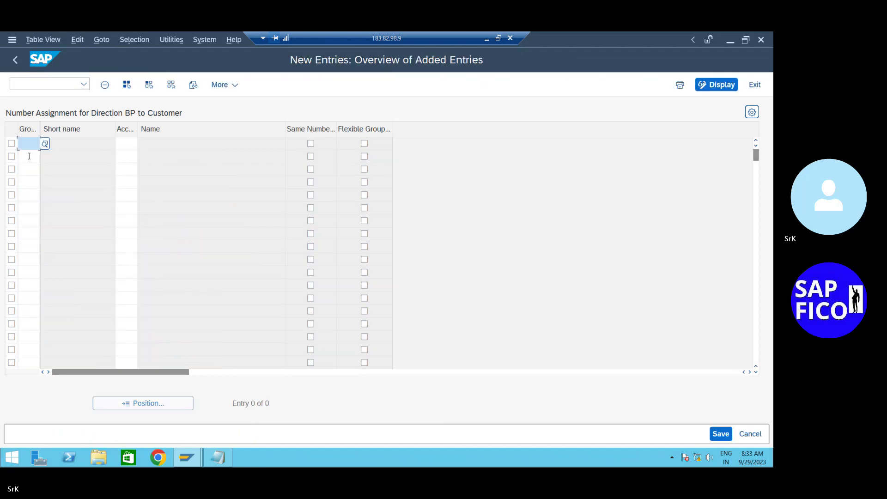
{"action": "left_click", "coordinate": [218, 458]}
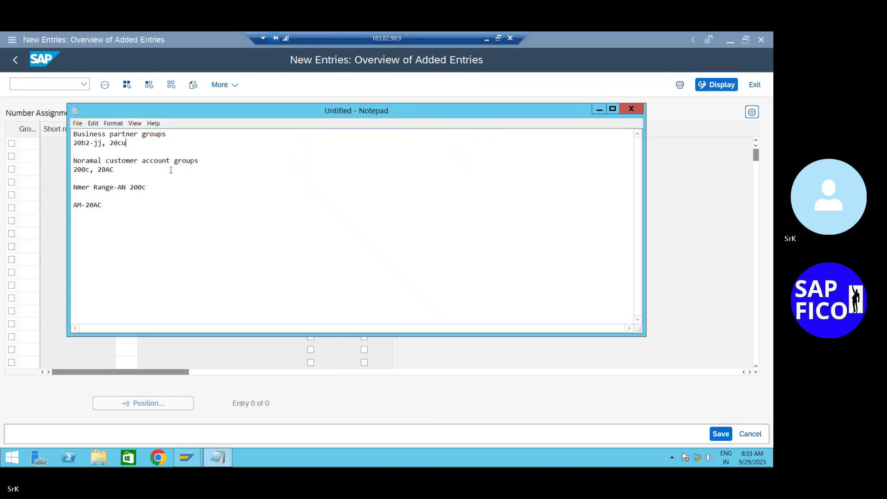
{"action": "left_click_drag", "start_coordinate": [72, 171], "coordinate": [126, 174]}
{"action": "left_click", "coordinate": [127, 174]}
{"action": "left_click", "coordinate": [596, 110]}
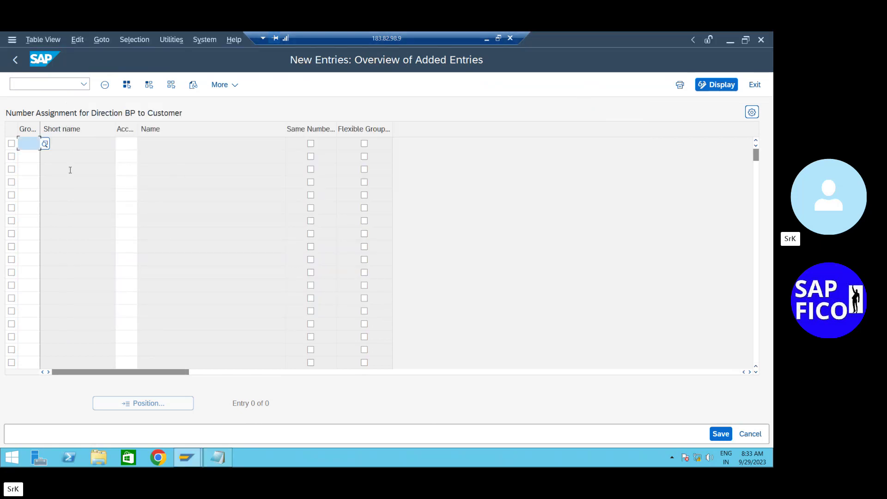
Enter groupings 58DC, 58IC and 58OC in the three new rows
{"action": "type", "text": "58"}
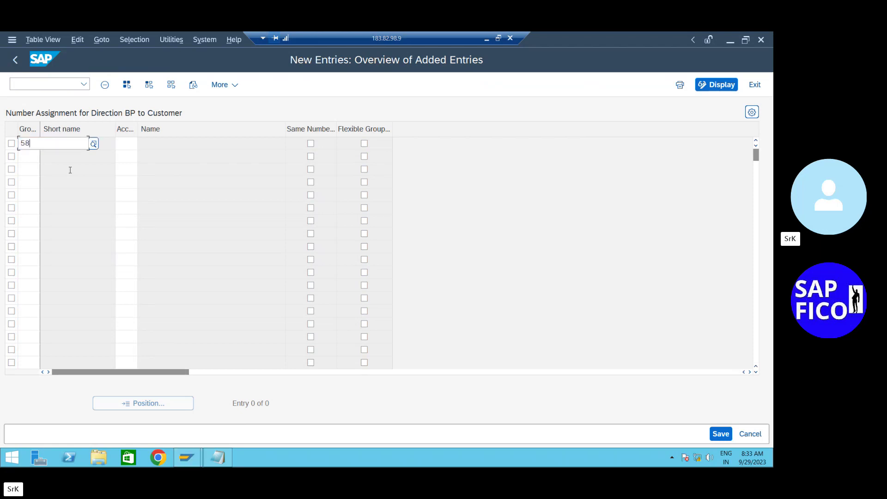
{"action": "key", "text": "Return"}
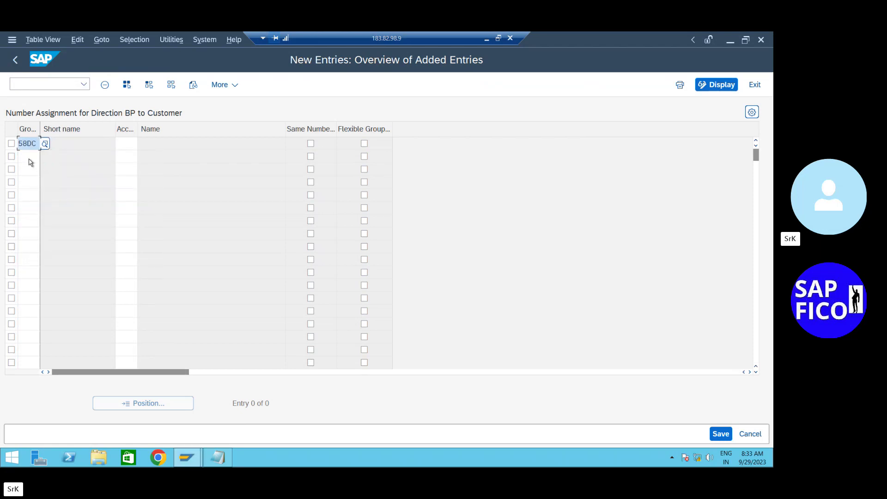
{"action": "left_click", "coordinate": [28, 157]}
{"action": "type", "text": "58IC"}
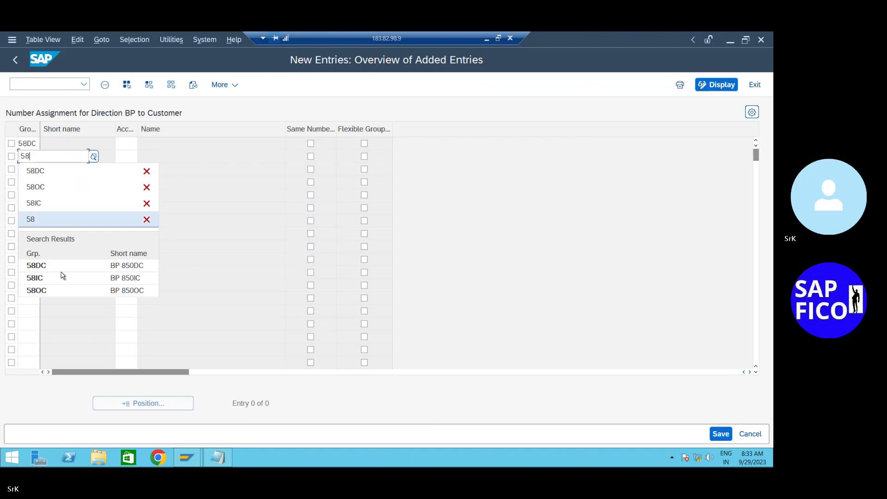
{"action": "left_click", "coordinate": [28, 169]}
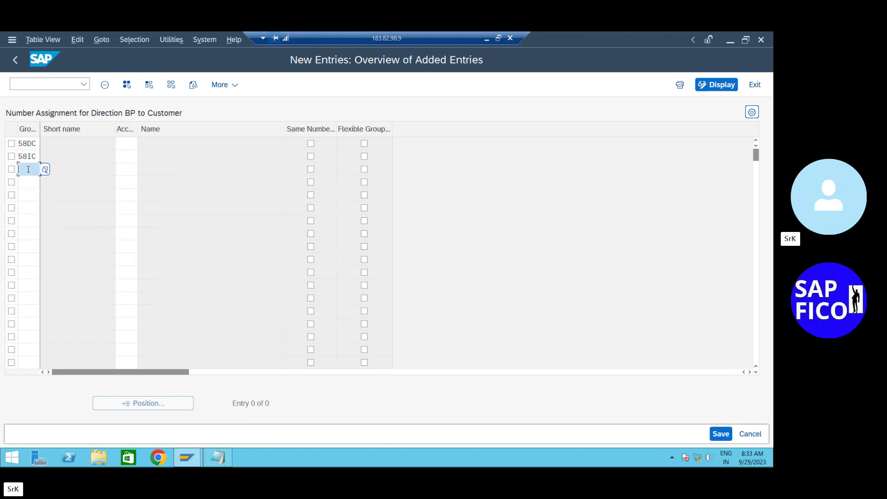
{"action": "type", "text": "58"}
{"action": "left_click", "coordinate": [40, 303]}
Assign account groups 85DC, 85IC and 85OC to those rows, confirm them and save
{"action": "left_click", "coordinate": [127, 142]}
{"action": "type", "text": "85"}
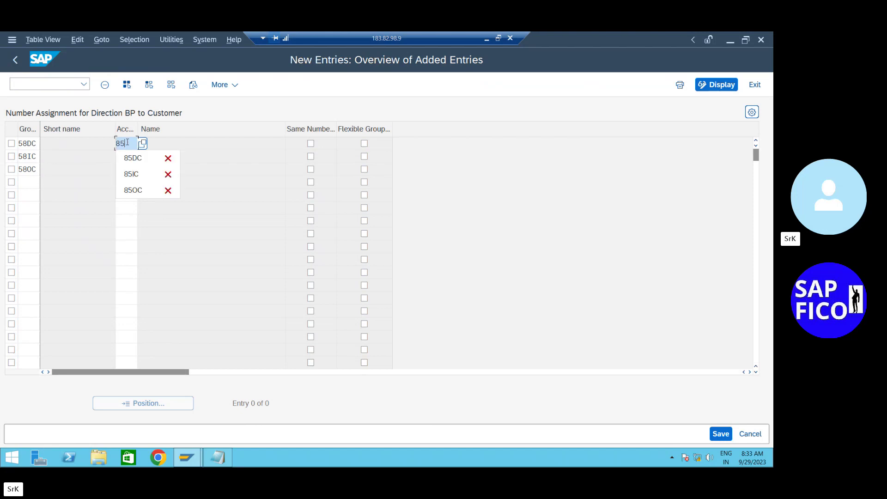
{"action": "left_click", "coordinate": [133, 158]}
{"action": "left_click", "coordinate": [126, 156]}
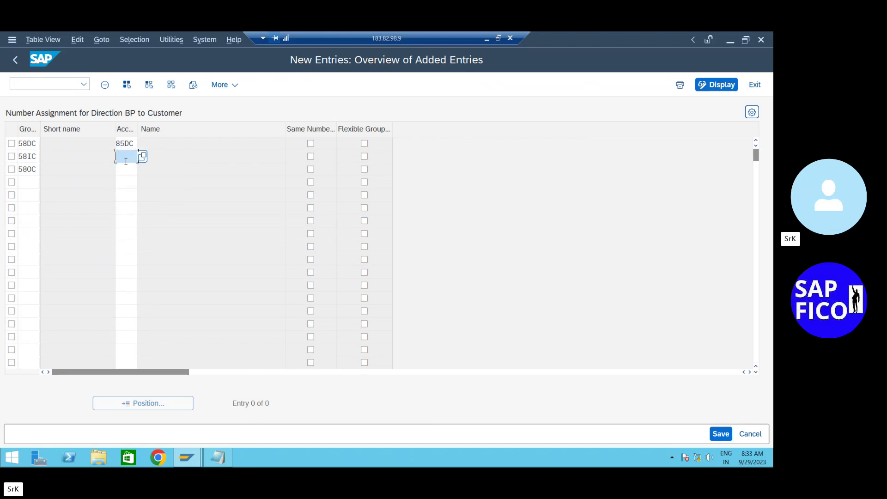
{"action": "type", "text": "85"}
{"action": "left_click", "coordinate": [138, 188]}
{"action": "left_click", "coordinate": [129, 169]}
{"action": "type", "text": "85"}
{"action": "left_click", "coordinate": [133, 215]}
{"action": "key", "text": "Return"}
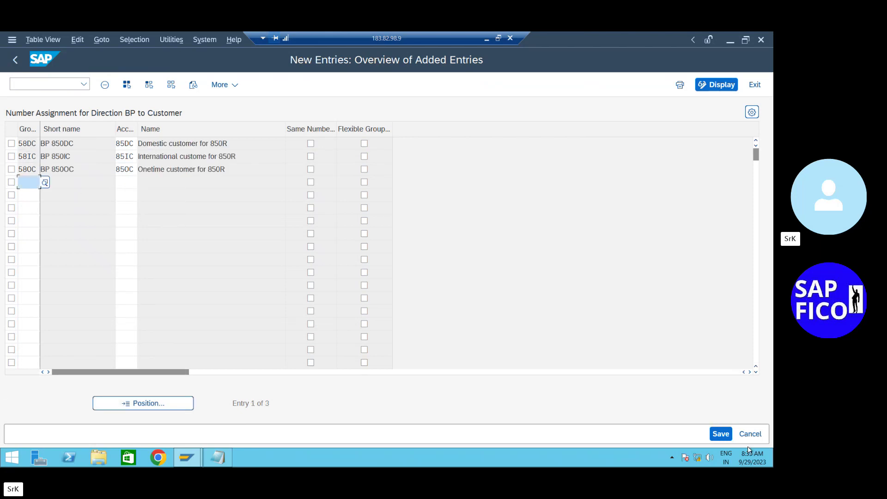
{"action": "left_click", "coordinate": [721, 434]}
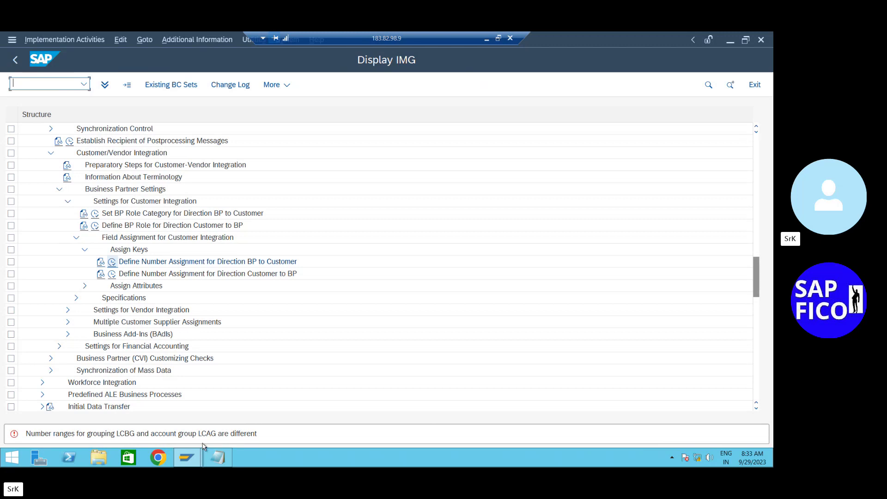
{"action": "left_click", "coordinate": [140, 437]}
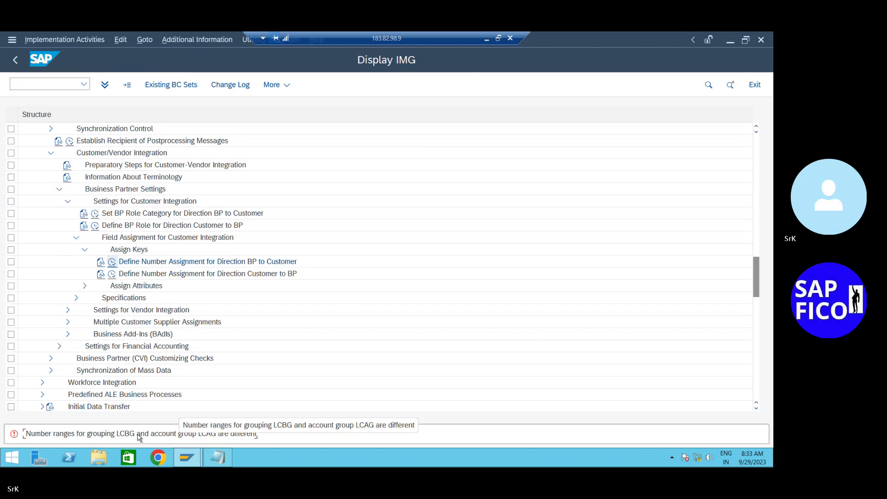
{"action": "double_click", "coordinate": [139, 437]}
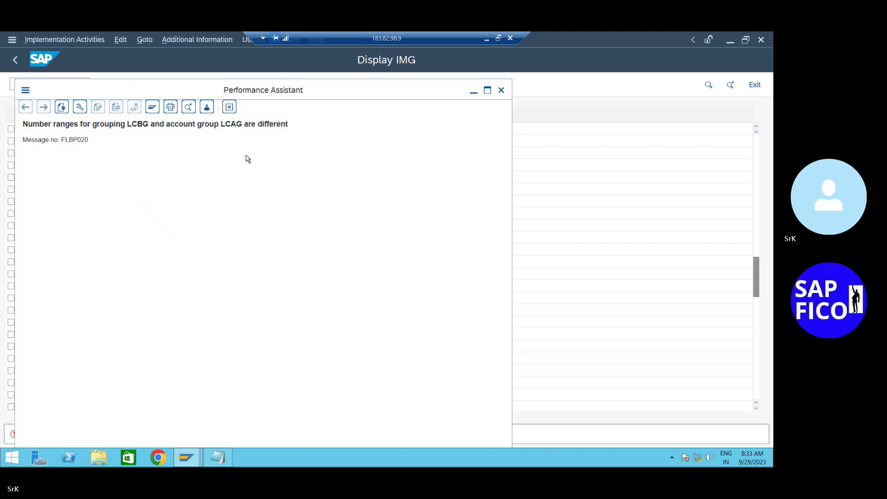
{"action": "left_click", "coordinate": [230, 107]}
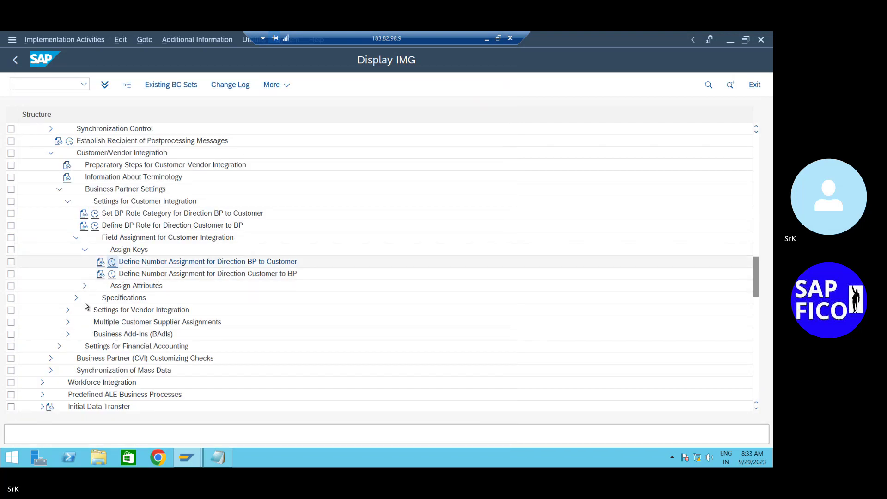
Reopen the BP-to-customer table, untick Same Number for 20CU, LCBG and MONL, and save
{"action": "left_click", "coordinate": [113, 262]}
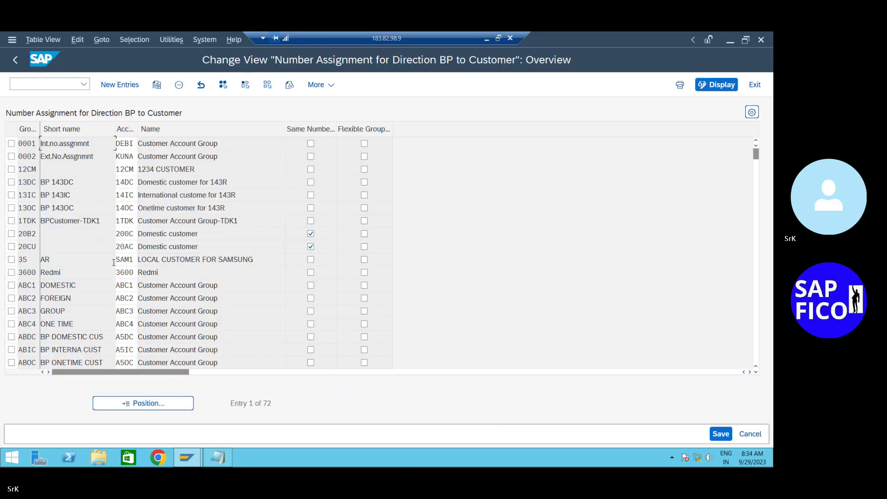
{"action": "left_click", "coordinate": [311, 246]}
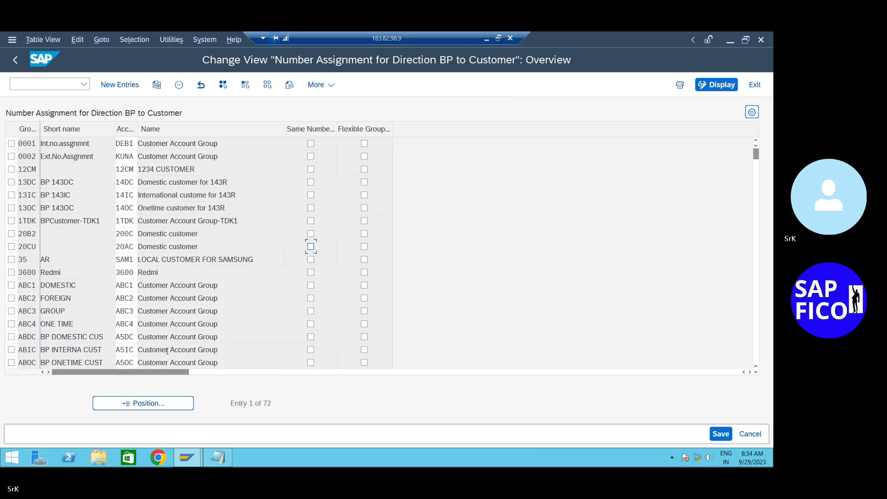
{"action": "left_click", "coordinate": [152, 404]}
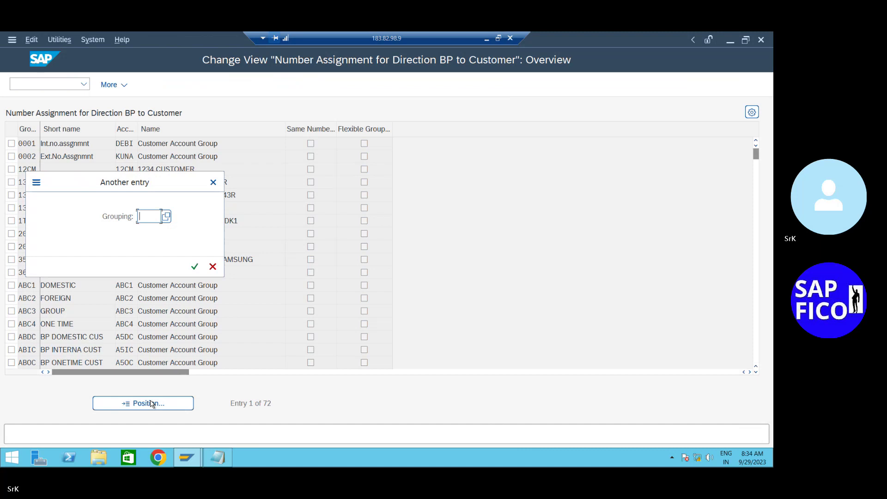
{"action": "left_click", "coordinate": [213, 182]}
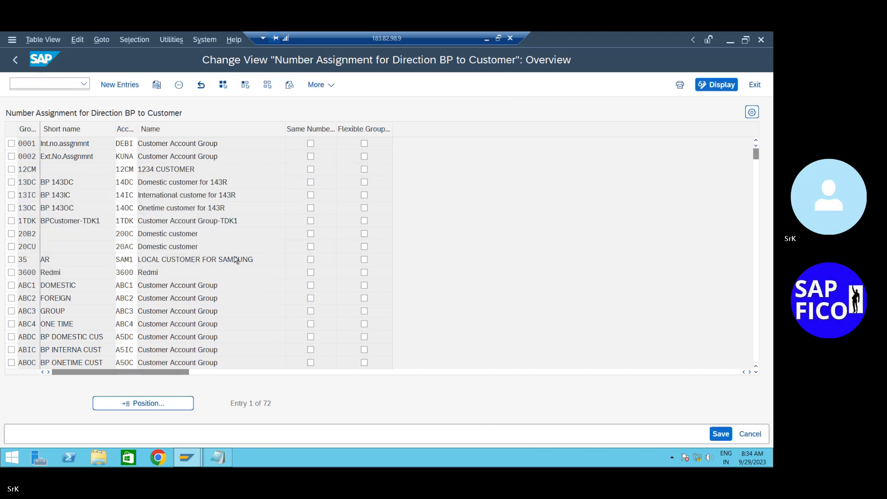
{"action": "scroll", "coordinate": [234, 256], "scroll_direction": "down", "scroll_amount": 5}
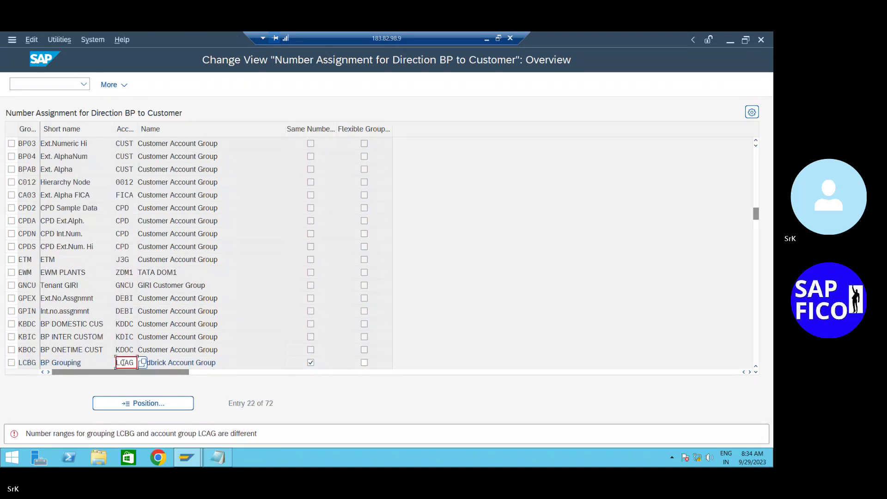
{"action": "left_click", "coordinate": [310, 363]}
{"action": "scroll", "coordinate": [288, 326], "scroll_direction": "down", "scroll_amount": 2}
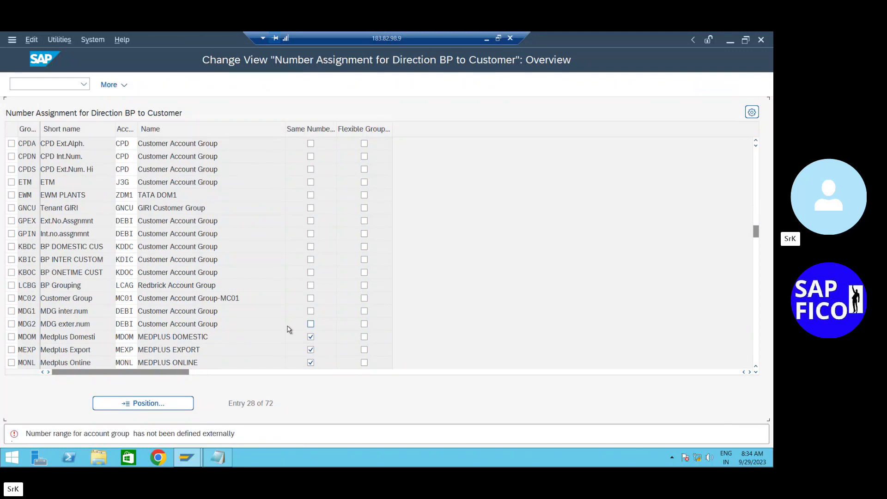
{"action": "left_click", "coordinate": [311, 363]}
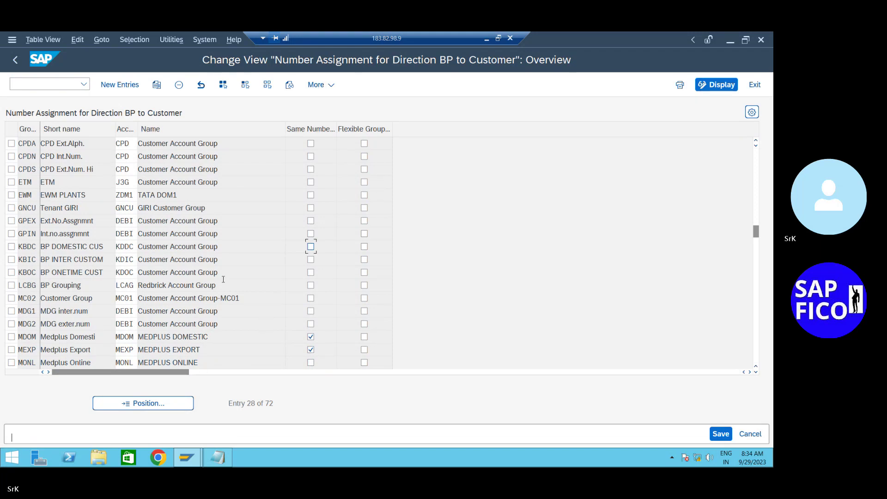
{"action": "left_click", "coordinate": [726, 434]}
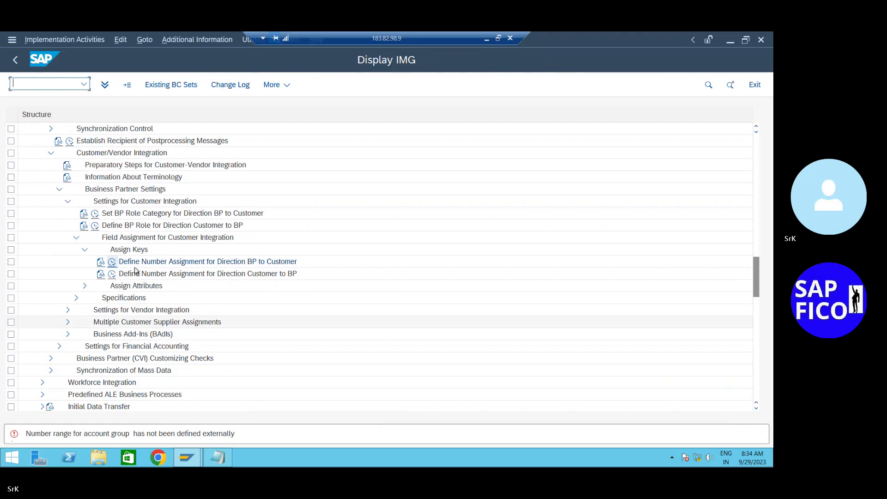
Reopen the BP-to-customer table, untick Same Number for 20B2 and 20CU, and proceed to New Entries
{"action": "double_click", "coordinate": [119, 262]}
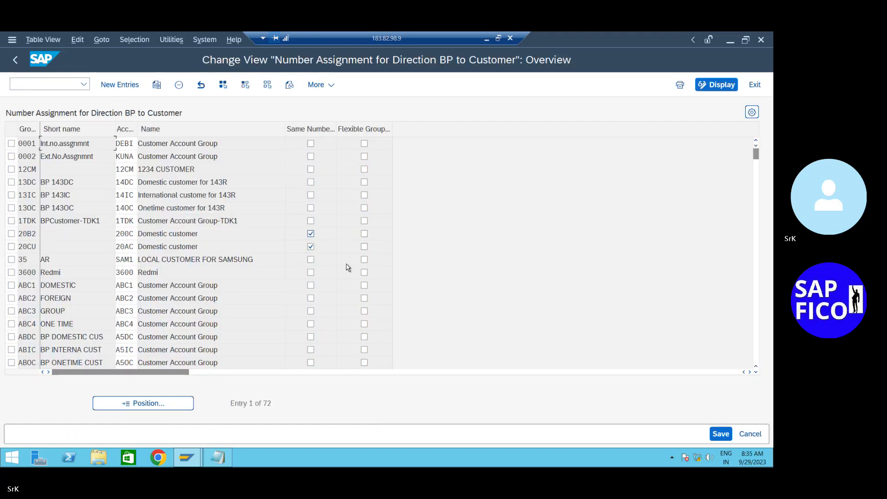
{"action": "left_click", "coordinate": [311, 246]}
{"action": "left_click", "coordinate": [311, 234]}
{"action": "left_click", "coordinate": [311, 234]}
{"action": "left_click", "coordinate": [310, 246]}
{"action": "left_click", "coordinate": [124, 85]}
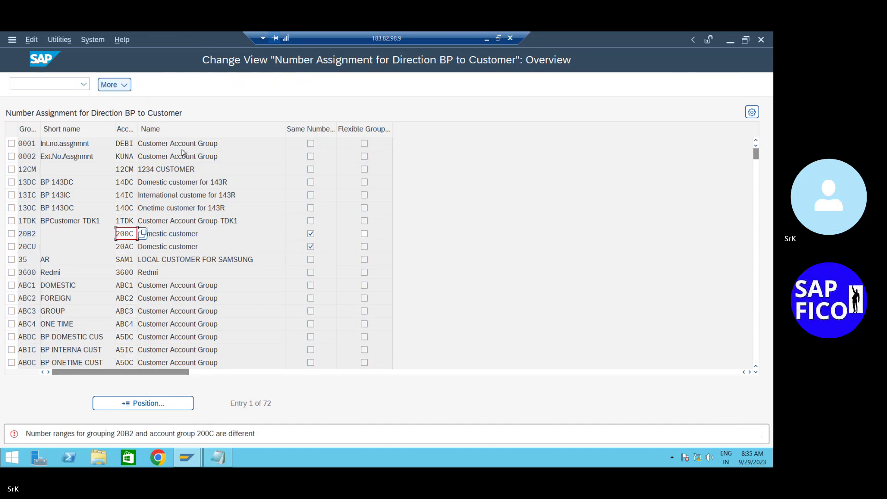
{"action": "left_click", "coordinate": [311, 233]}
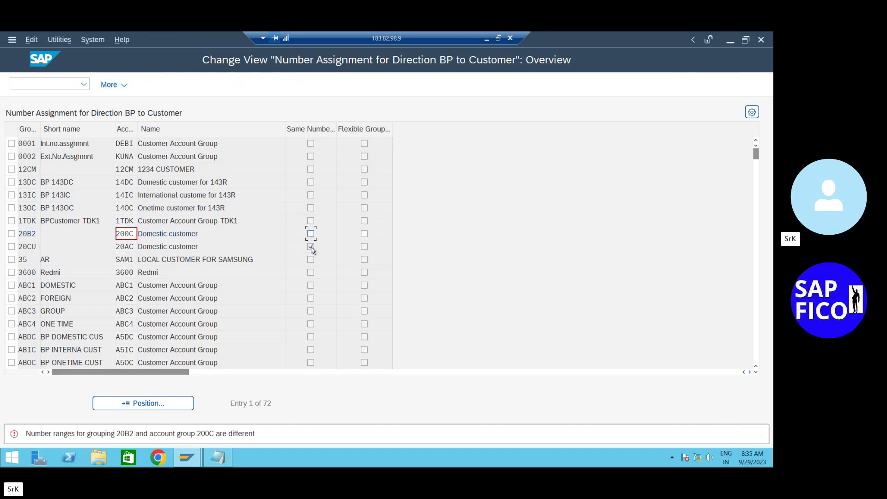
{"action": "key", "text": "Return"}
{"action": "left_click", "coordinate": [311, 246]}
{"action": "key", "text": "Return"}
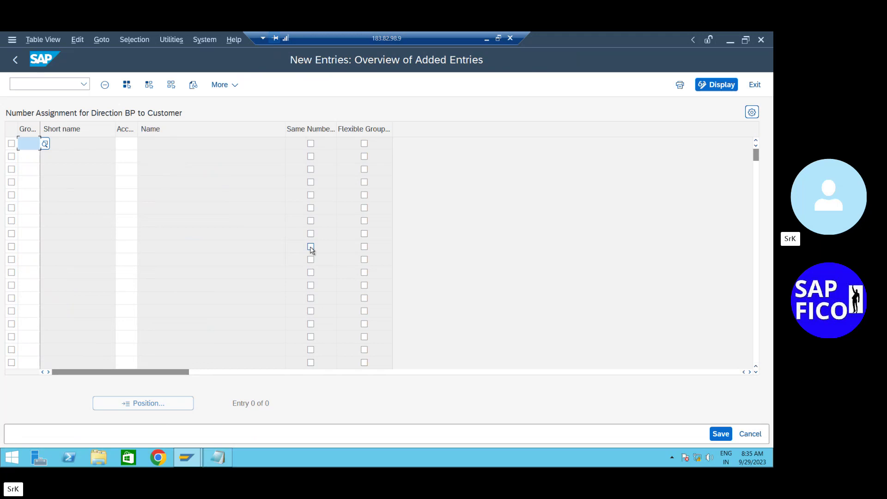
Fill the three new rows' groupings with 58DC, 58IC and 58OC
{"action": "type", "text": "5"}
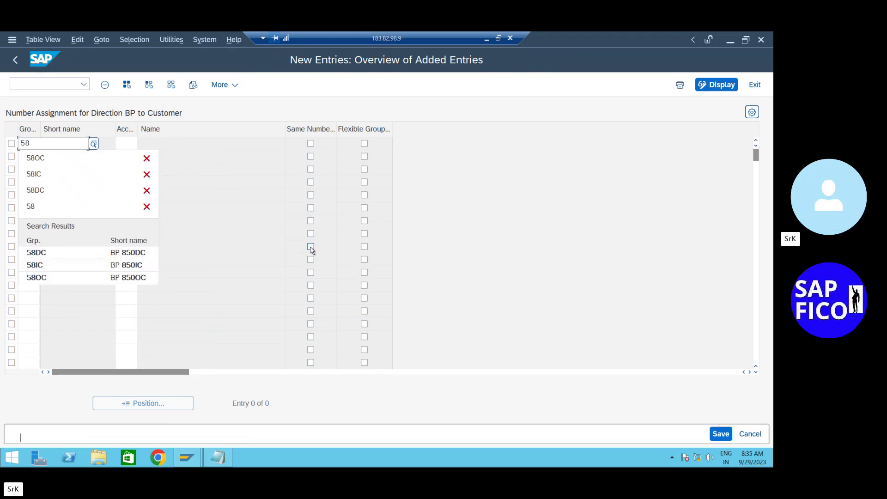
{"action": "type", "text": "8"}
{"action": "left_click", "coordinate": [90, 257]}
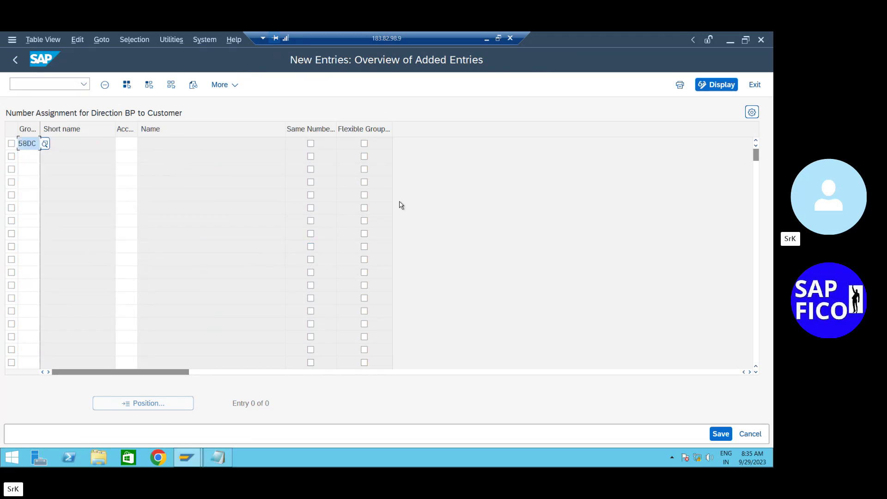
{"action": "left_click", "coordinate": [29, 159]}
{"action": "type", "text": "58"}
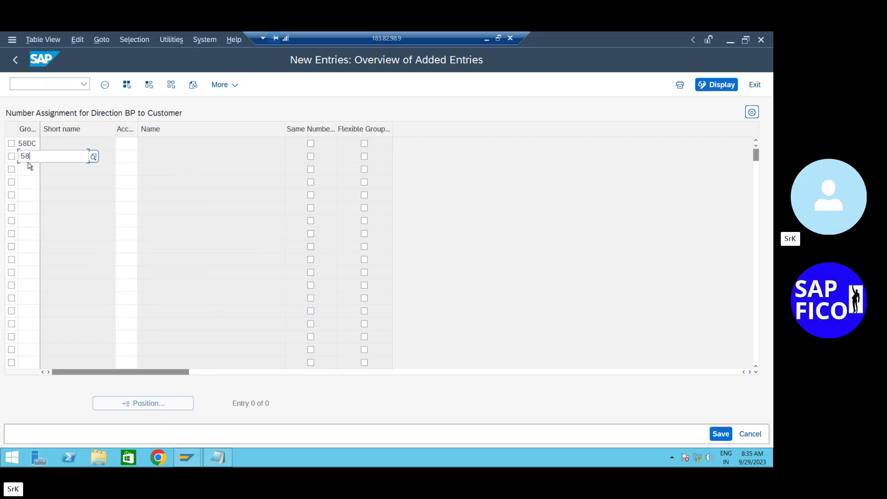
{"action": "left_click", "coordinate": [49, 279]}
{"action": "left_click", "coordinate": [29, 173]}
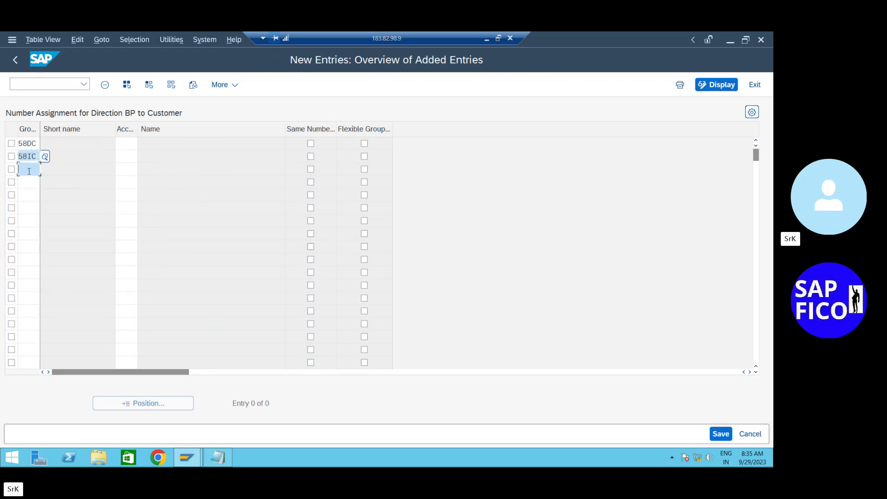
{"action": "type", "text": "58"}
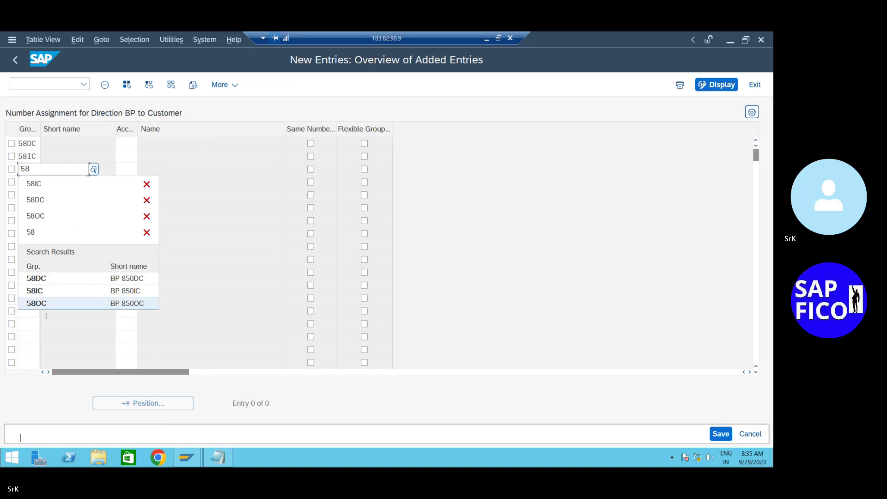
{"action": "left_click", "coordinate": [47, 303]}
Pair those rows with account groups 85DC, 85IC and 85OC, then bring up the Word notes
{"action": "left_click", "coordinate": [131, 143]}
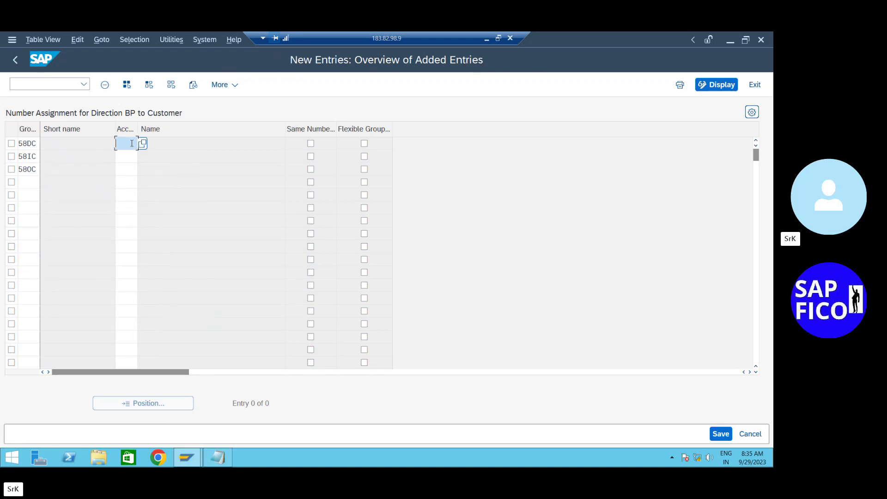
{"action": "type", "text": "85"}
{"action": "left_click", "coordinate": [124, 164]}
{"action": "left_click", "coordinate": [121, 156]}
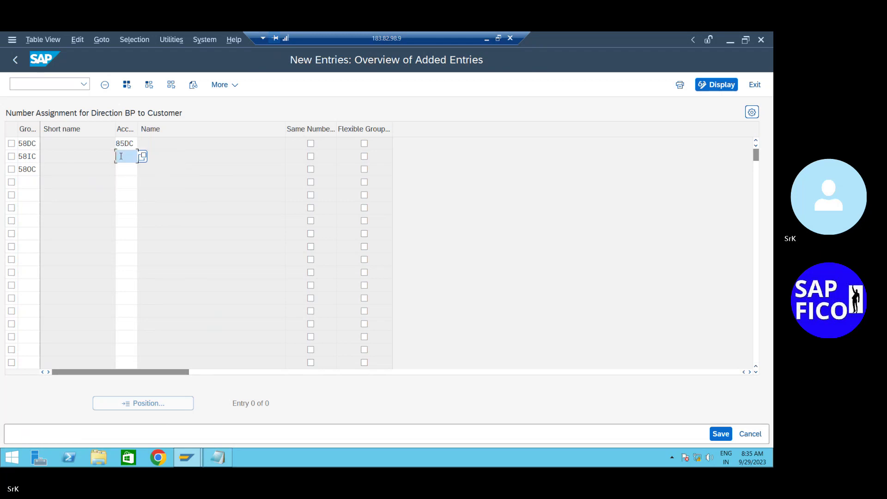
{"action": "type", "text": "85"}
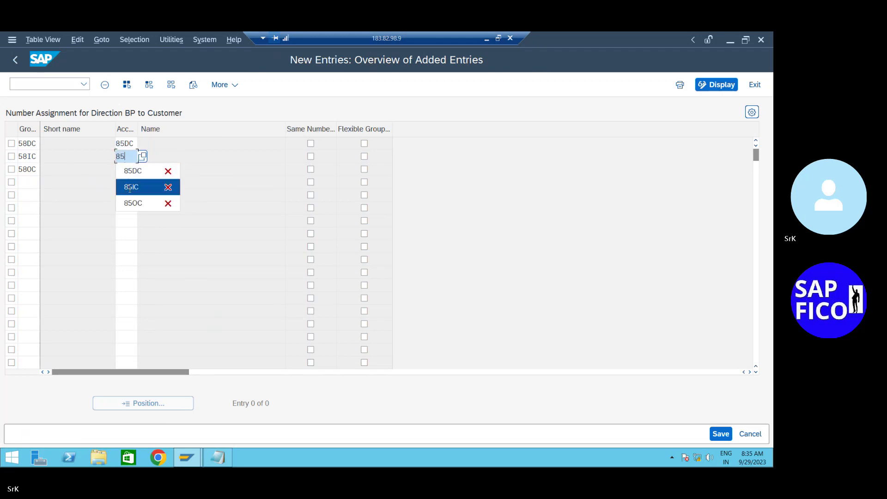
{"action": "left_click", "coordinate": [131, 187]}
{"action": "left_click", "coordinate": [125, 170]}
{"action": "type", "text": "8"}
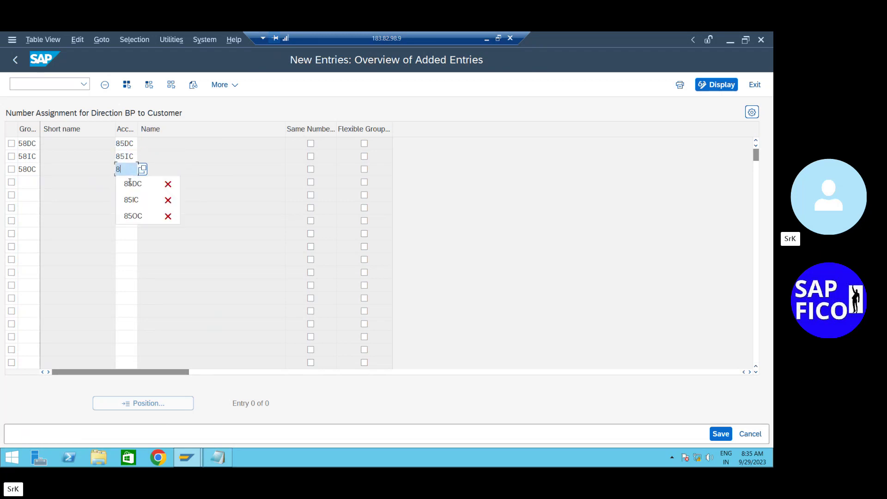
{"action": "left_click", "coordinate": [133, 217]}
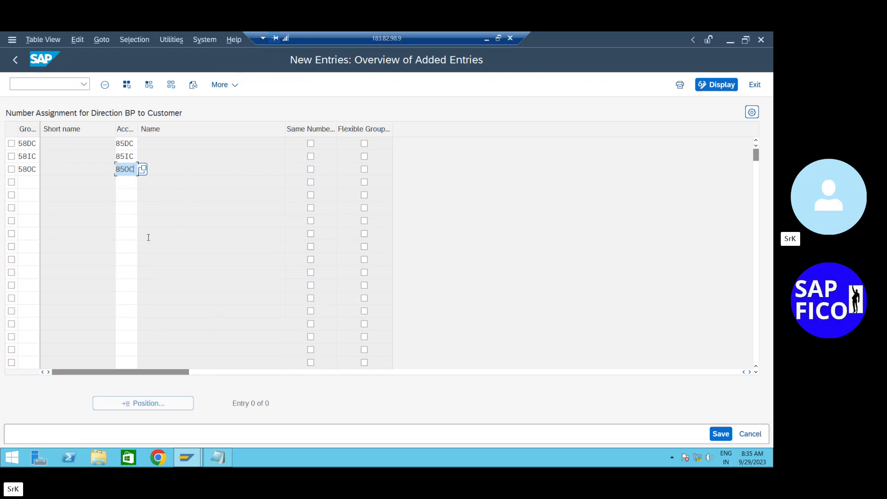
{"action": "left_click", "coordinate": [487, 39]}
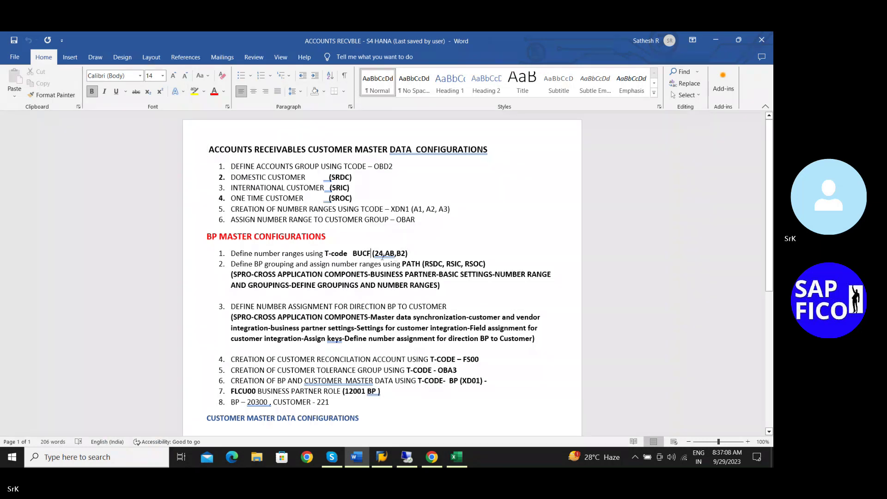
Check the 'BUCF (24,AB,B2)' text in the Word notes, then return to SAP GUI
{"action": "left_click_drag", "start_coordinate": [352, 254], "coordinate": [421, 257]}
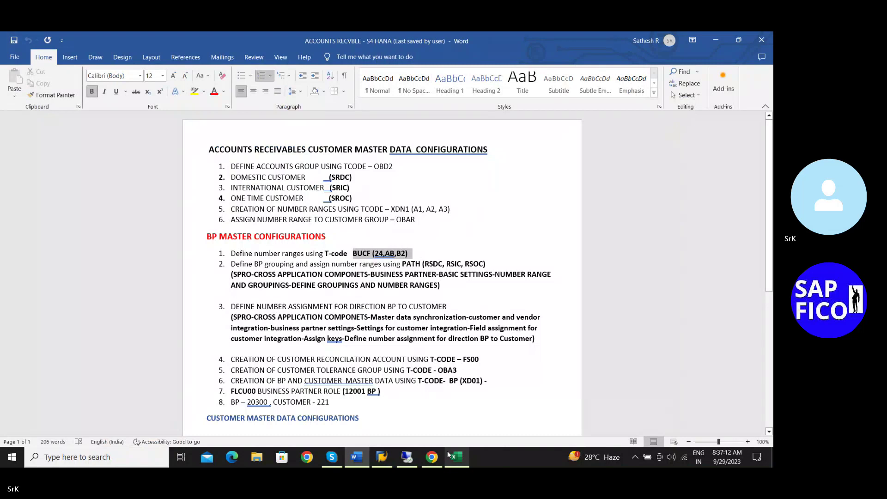
{"action": "left_click", "coordinate": [411, 209]}
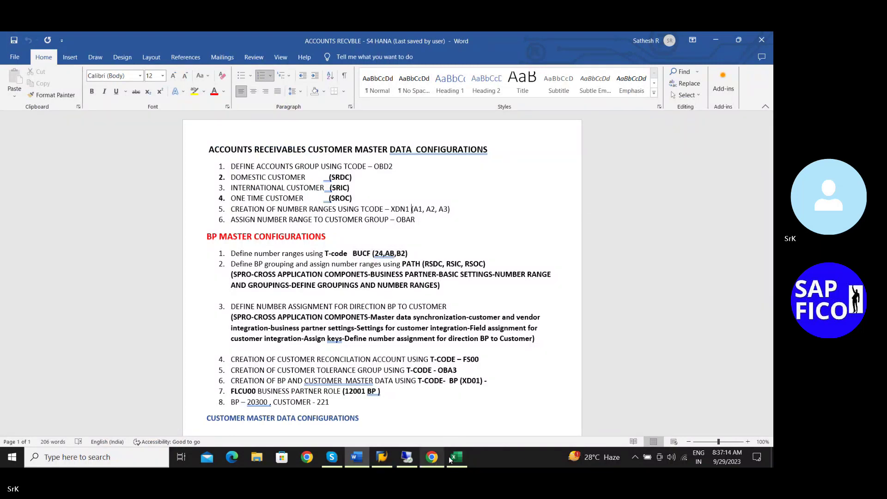
{"action": "left_click", "coordinate": [408, 457]}
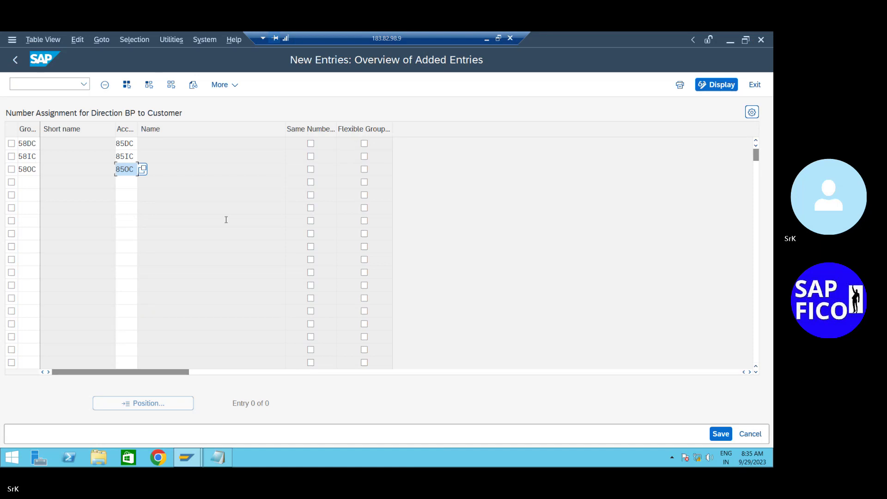
Validate the 58DC/58IC/58OC-to-85DC/85IC/85OC rows and save them
{"action": "key", "text": "Return"}
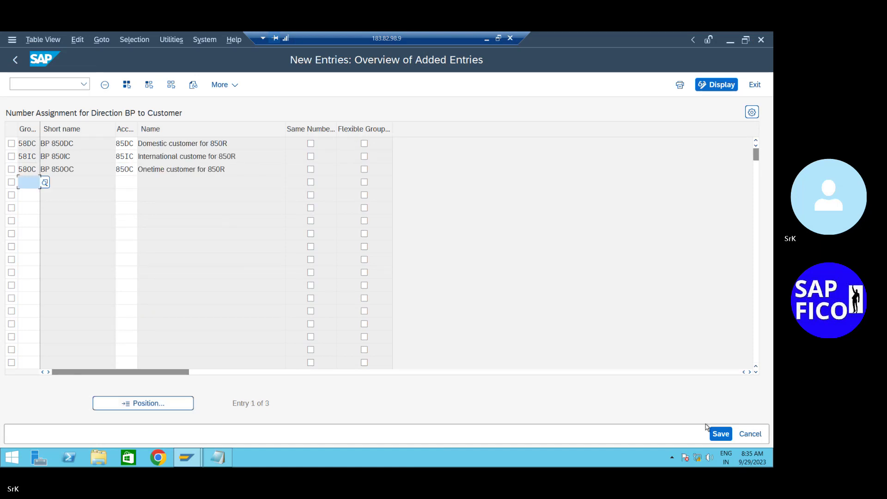
{"action": "left_click", "coordinate": [720, 433]}
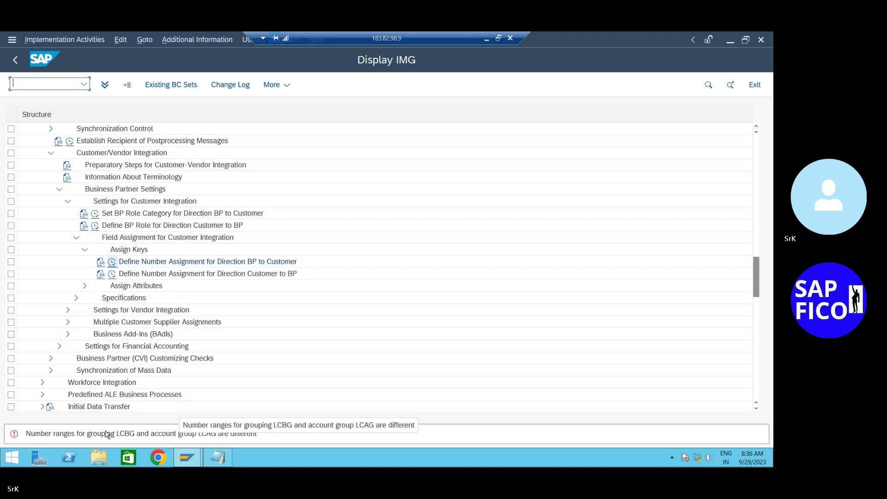
Reopen the BP-to-customer table and untick Same Number for 20B2, 20CU, LCBG, MONL and ZONL
{"action": "left_click", "coordinate": [113, 265]}
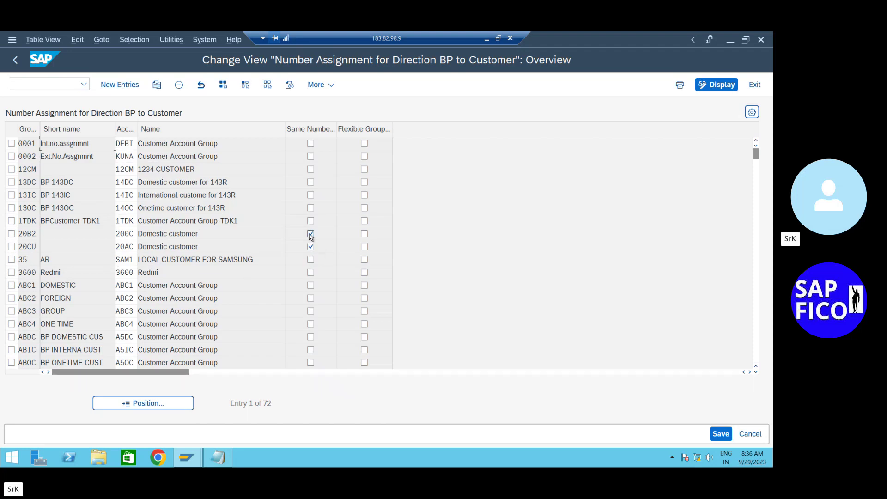
{"action": "left_click", "coordinate": [310, 235]}
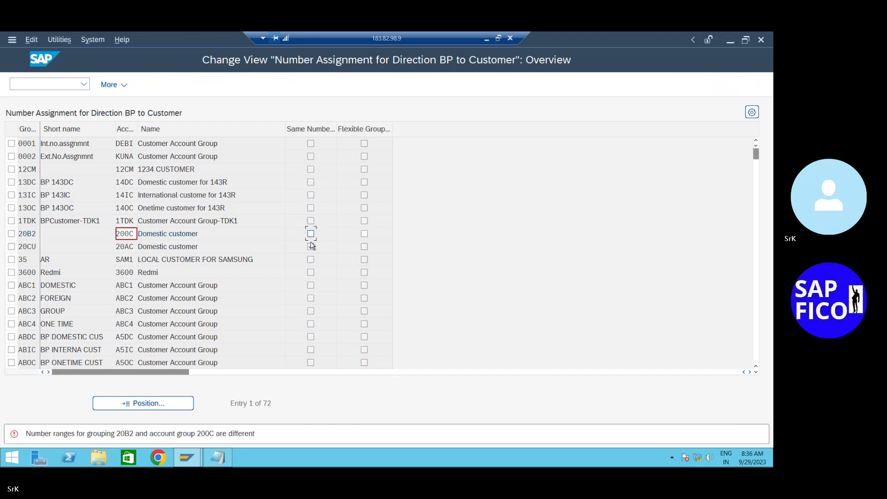
{"action": "left_click", "coordinate": [310, 247]}
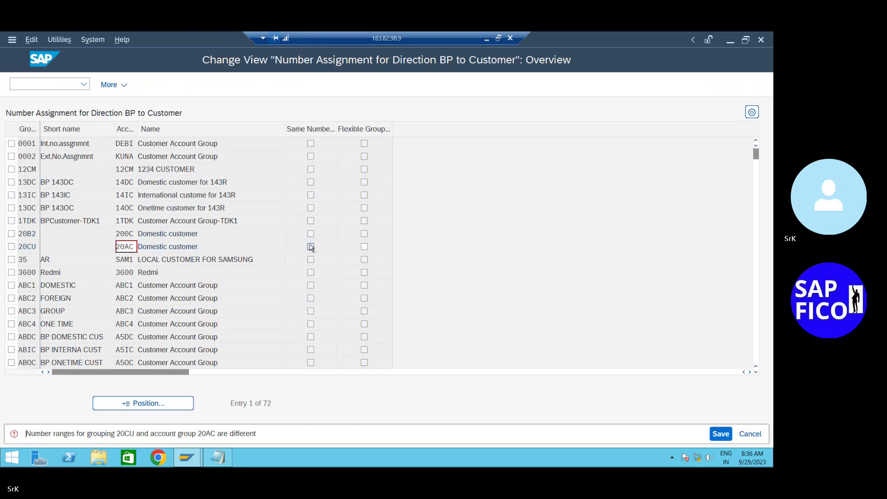
{"action": "scroll", "coordinate": [311, 246], "scroll_direction": "down", "scroll_amount": 7}
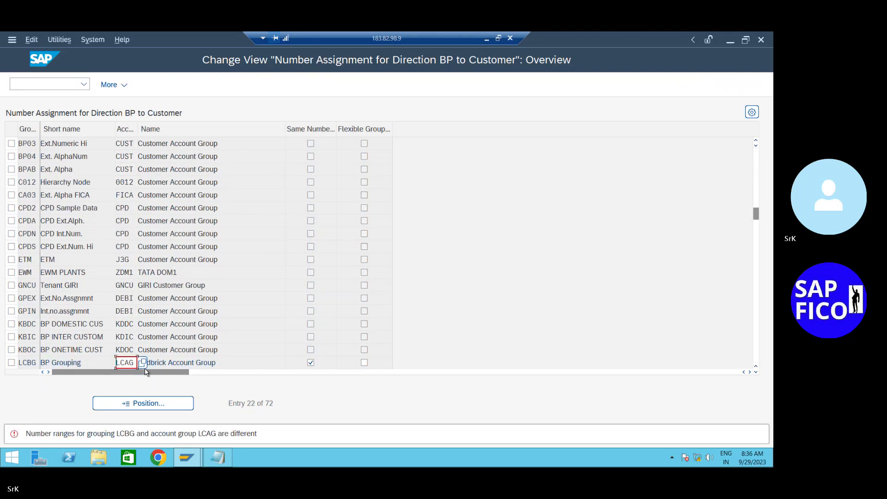
{"action": "left_click", "coordinate": [311, 363]}
{"action": "scroll", "coordinate": [311, 339], "scroll_direction": "down", "scroll_amount": 3}
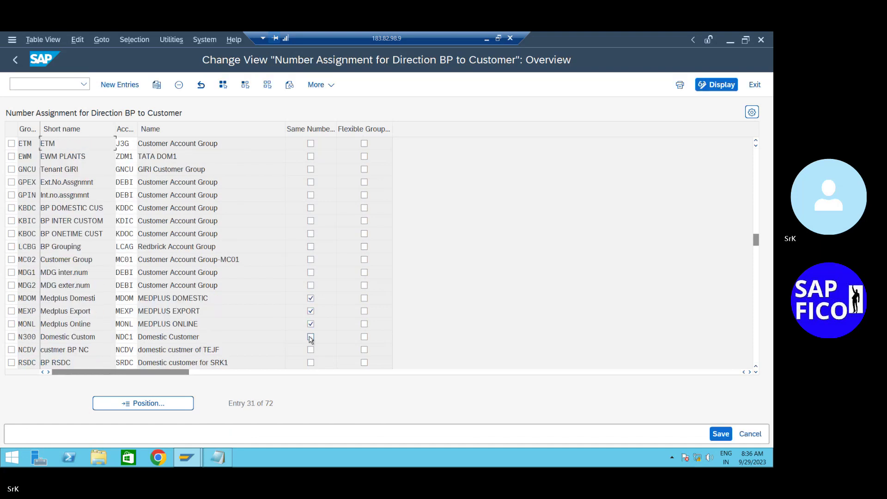
{"action": "left_click", "coordinate": [310, 337]}
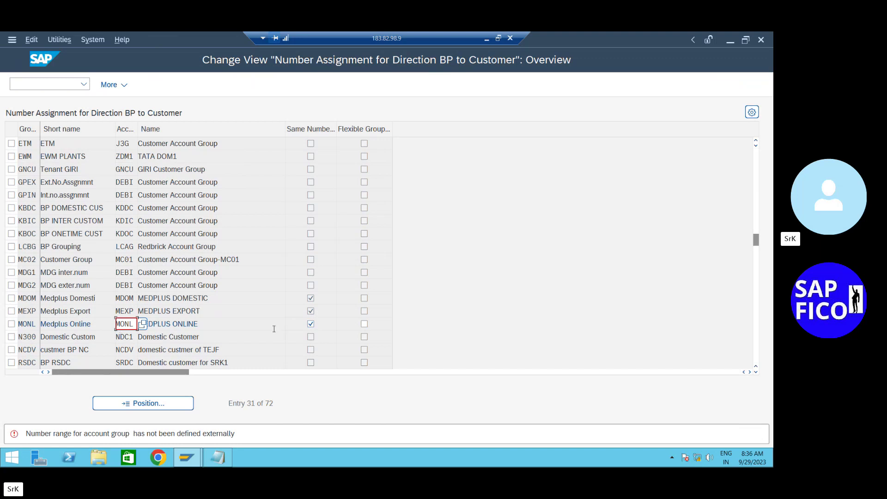
{"action": "left_click", "coordinate": [310, 325]}
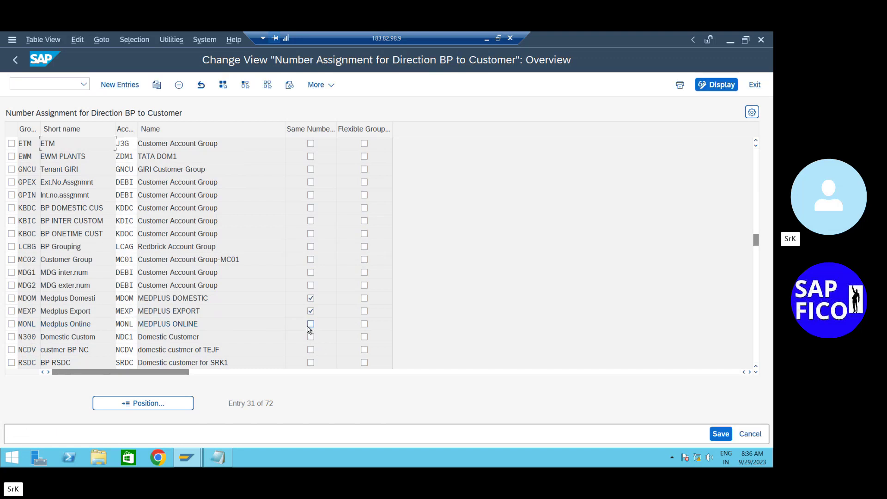
{"action": "scroll", "coordinate": [311, 330], "scroll_direction": "down", "scroll_amount": 8}
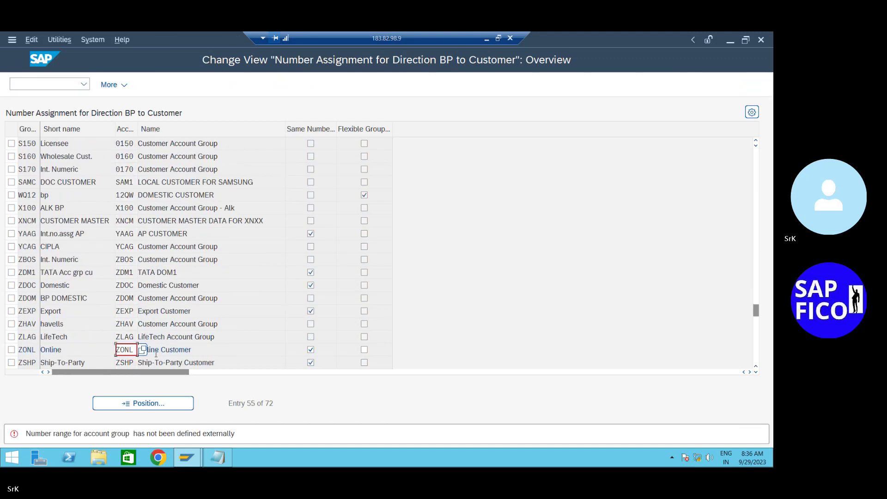
{"action": "left_click", "coordinate": [310, 350]}
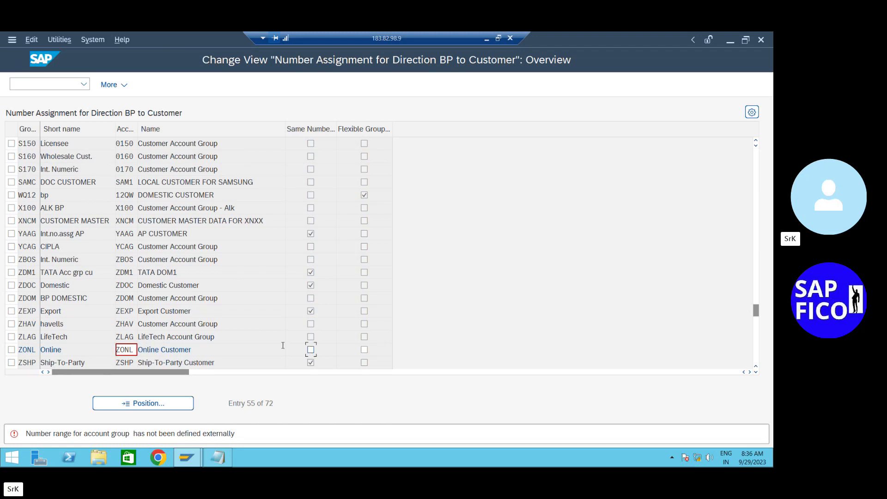
{"action": "scroll", "coordinate": [283, 348], "scroll_direction": "down", "scroll_amount": 6}
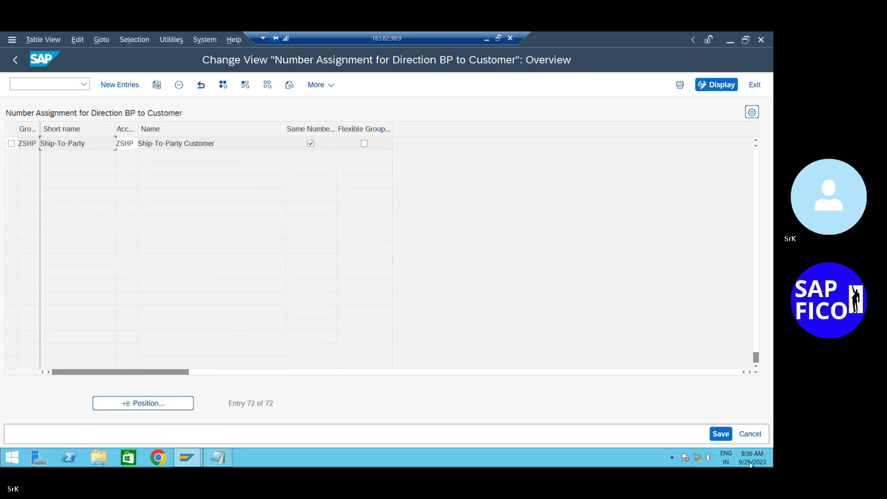
Save the cleared same-number flags to the existing customizing request
{"action": "left_click", "coordinate": [721, 434]}
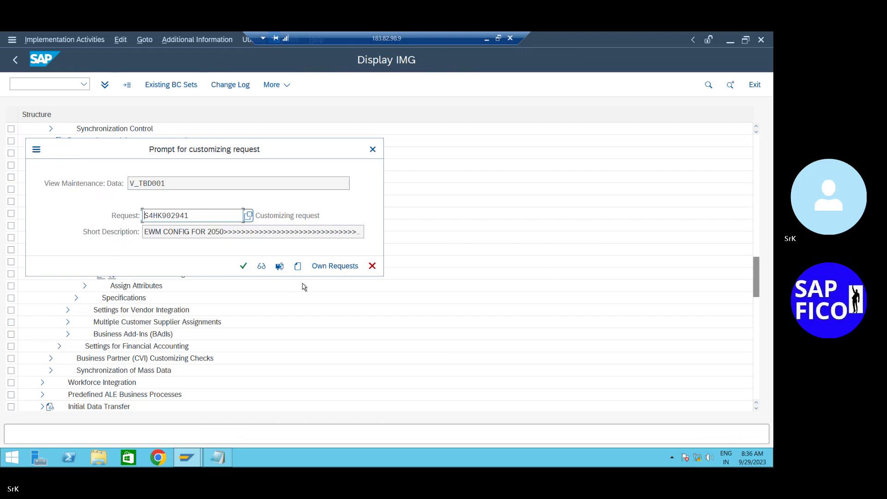
{"action": "left_click", "coordinate": [244, 266]}
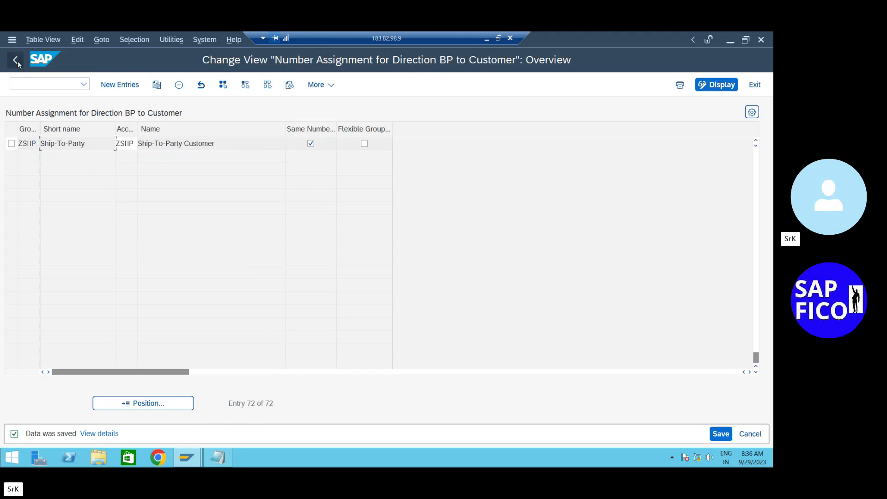
{"action": "scroll", "coordinate": [69, 266], "scroll_direction": "up", "scroll_amount": 3}
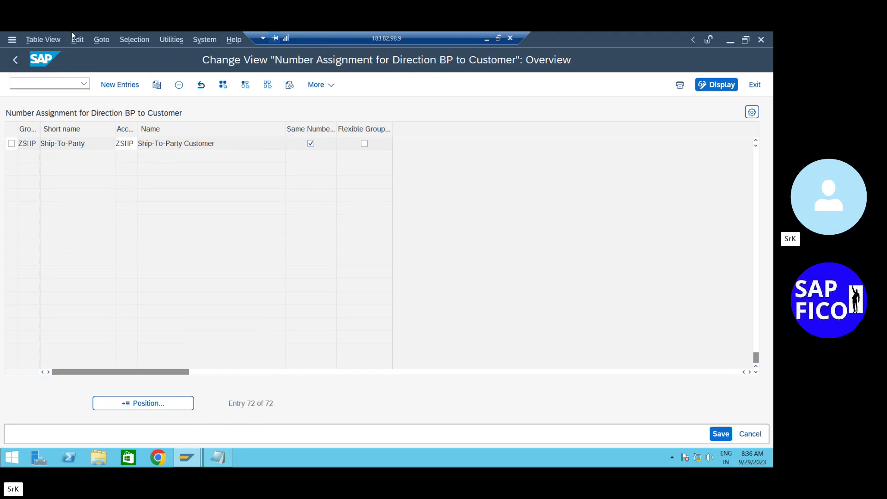
{"action": "scroll", "coordinate": [150, 181], "scroll_direction": "up", "scroll_amount": 10}
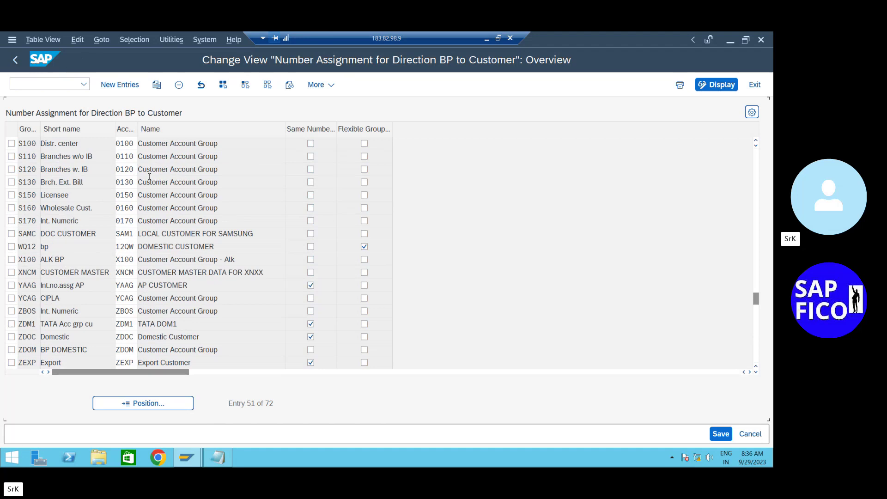
Add three new entries with BP groupings 58DC, 58IC and 58OC
{"action": "left_click", "coordinate": [119, 84]}
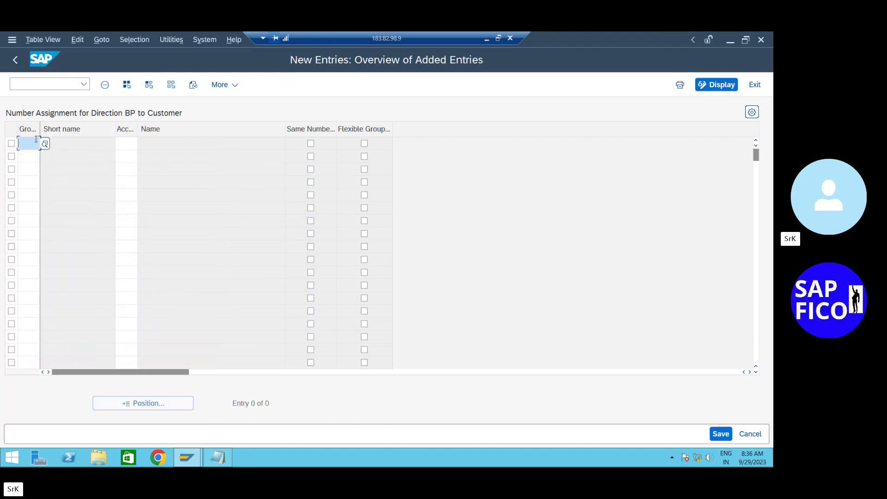
{"action": "type", "text": "58"}
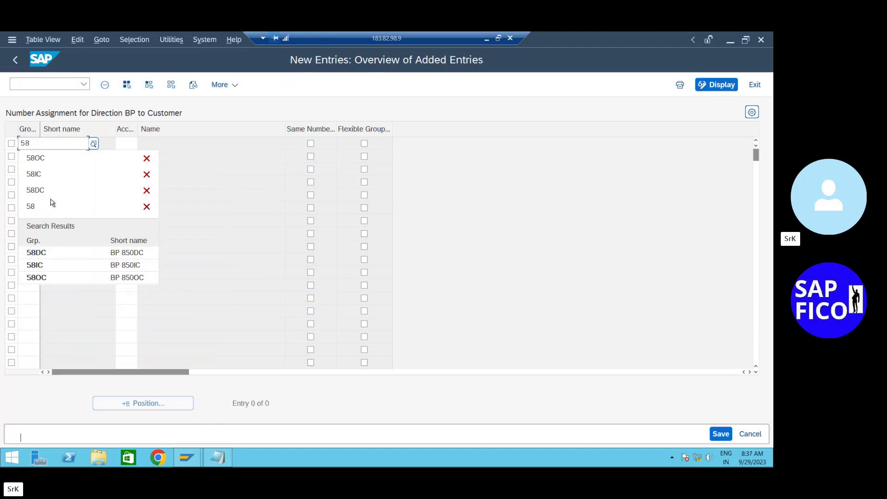
{"action": "left_click", "coordinate": [46, 253]}
{"action": "left_click", "coordinate": [31, 159]}
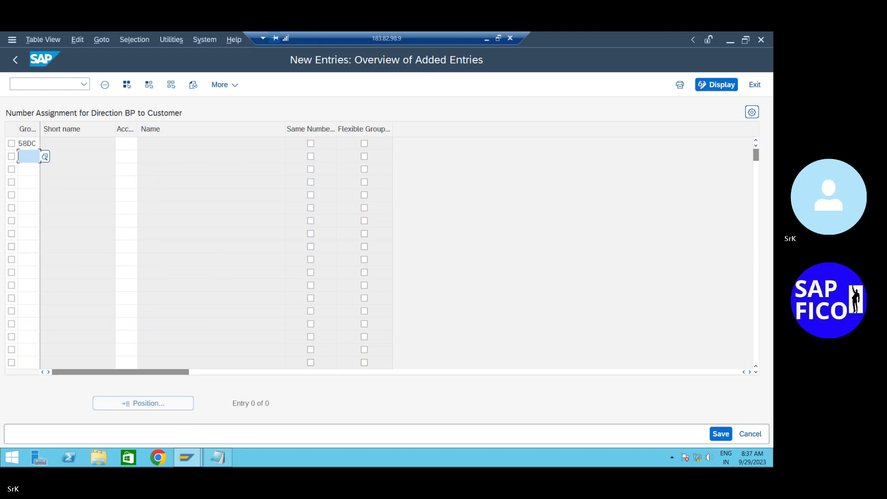
{"action": "type", "text": "58"}
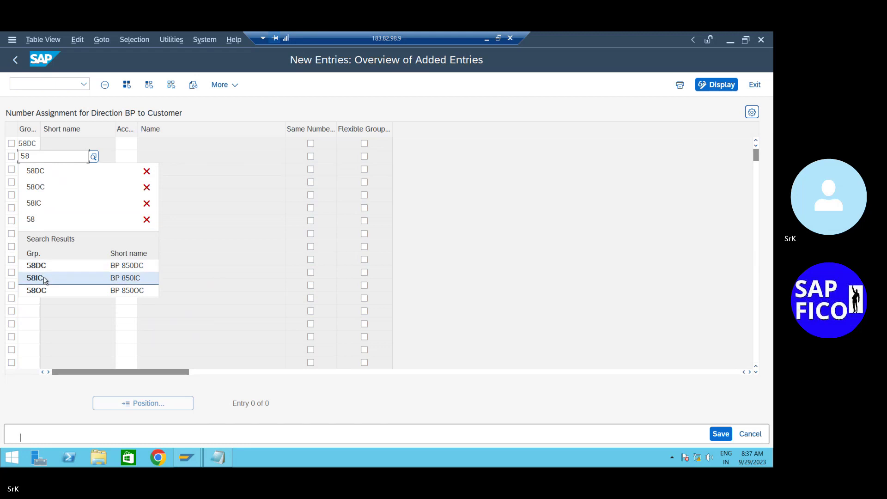
{"action": "left_click", "coordinate": [43, 278]}
{"action": "key", "text": "Down"}
{"action": "type", "text": "58"}
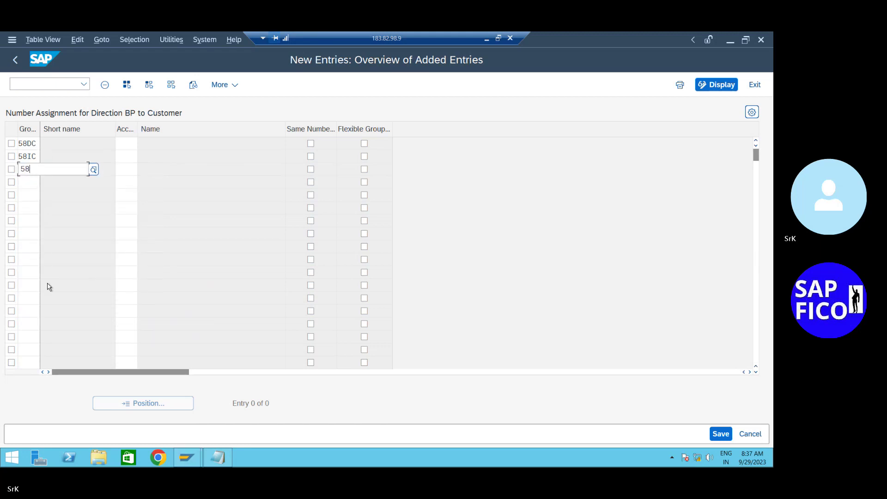
{"action": "left_click", "coordinate": [39, 304]}
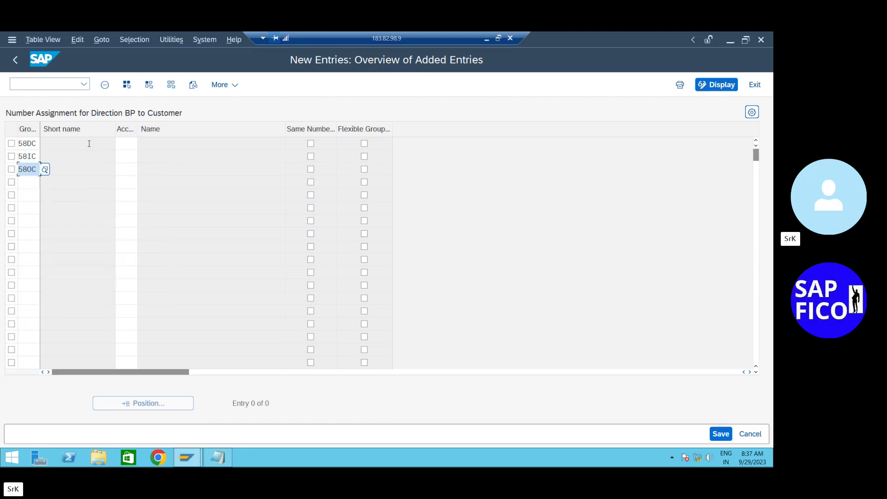
Assign account groups 85DC, 85IC and 85OC to the three rows, then save
{"action": "left_click", "coordinate": [123, 146]}
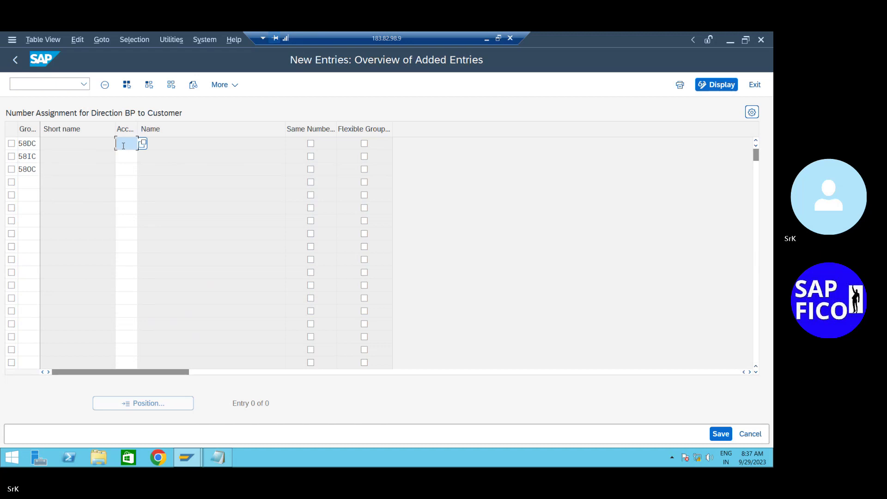
{"action": "type", "text": "85"}
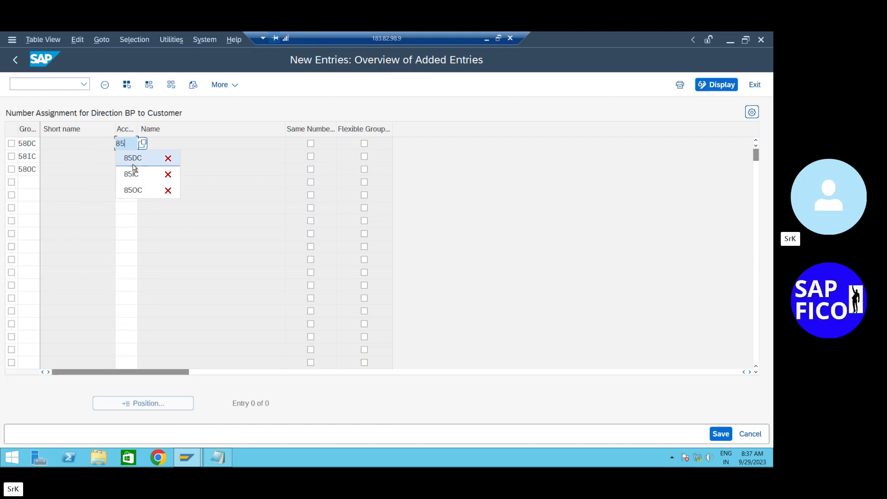
{"action": "left_click", "coordinate": [132, 158]}
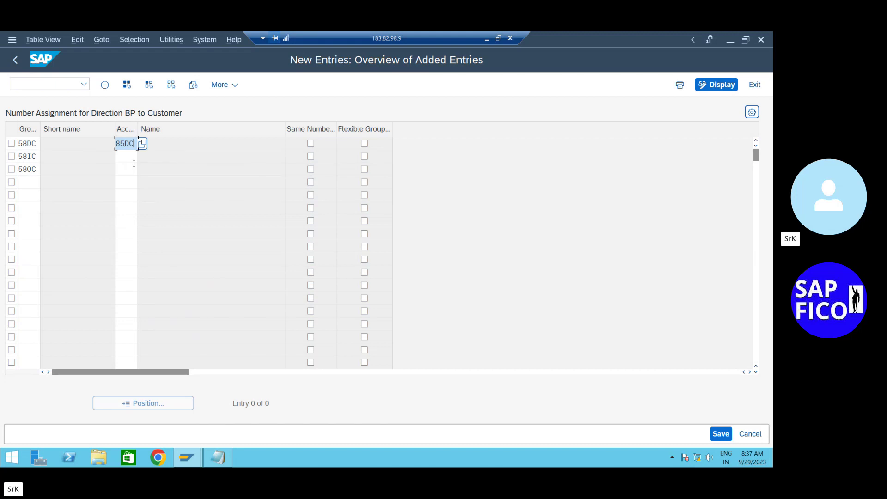
{"action": "left_click", "coordinate": [131, 158]}
{"action": "type", "text": "85"}
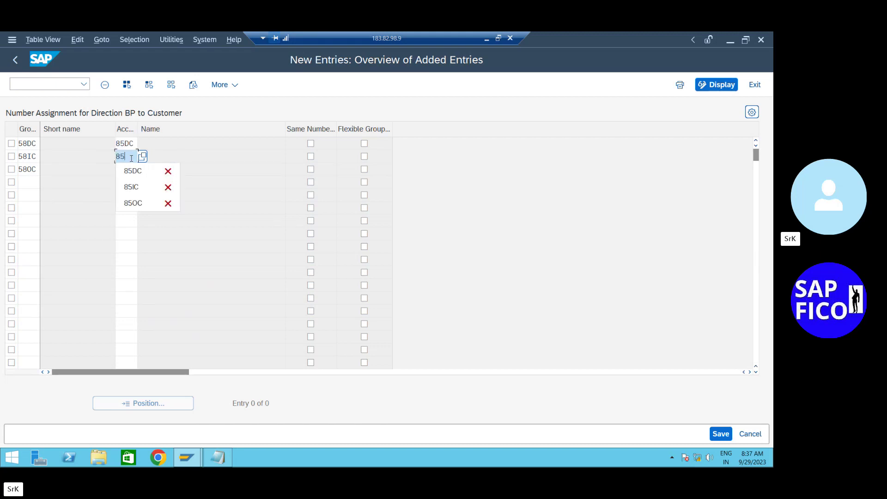
{"action": "left_click", "coordinate": [132, 186]}
{"action": "left_click", "coordinate": [131, 171]}
{"action": "type", "text": "85"}
{"action": "left_click", "coordinate": [133, 215]}
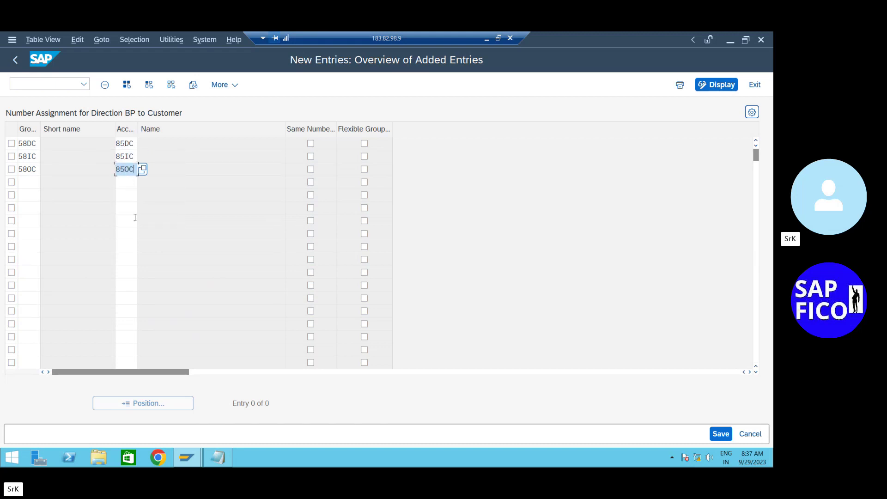
{"action": "key", "text": "Return"}
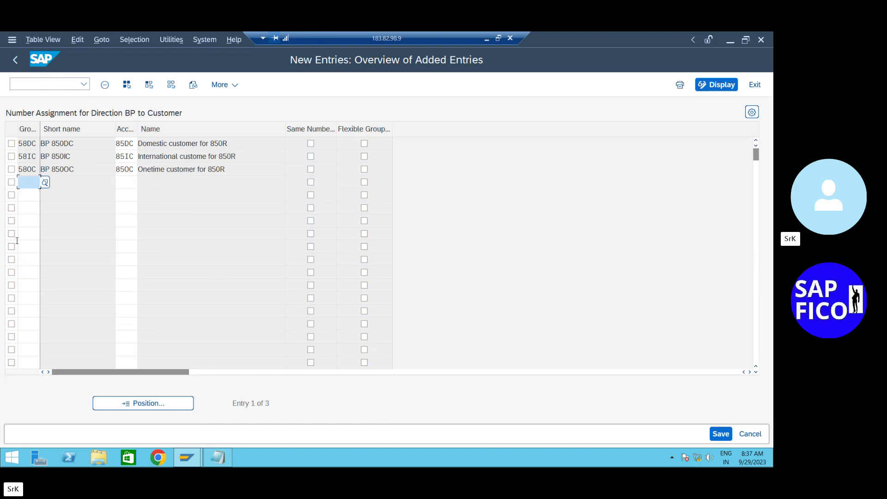
{"action": "left_click", "coordinate": [721, 434]}
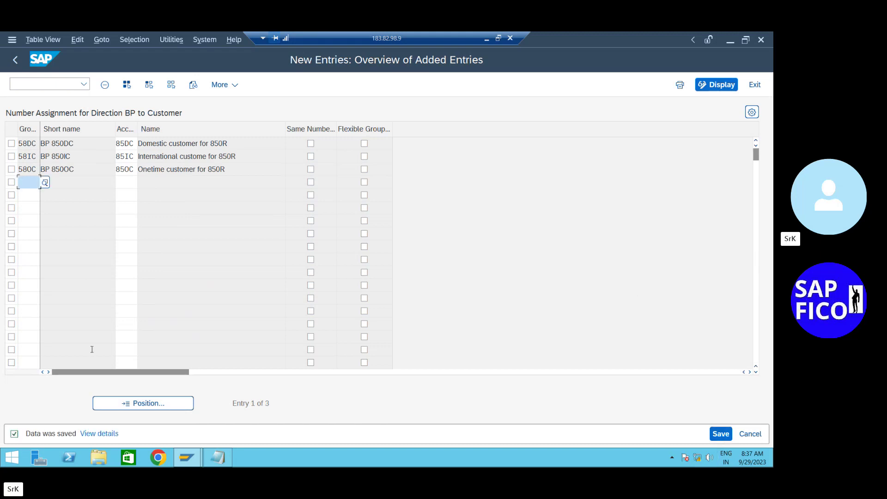
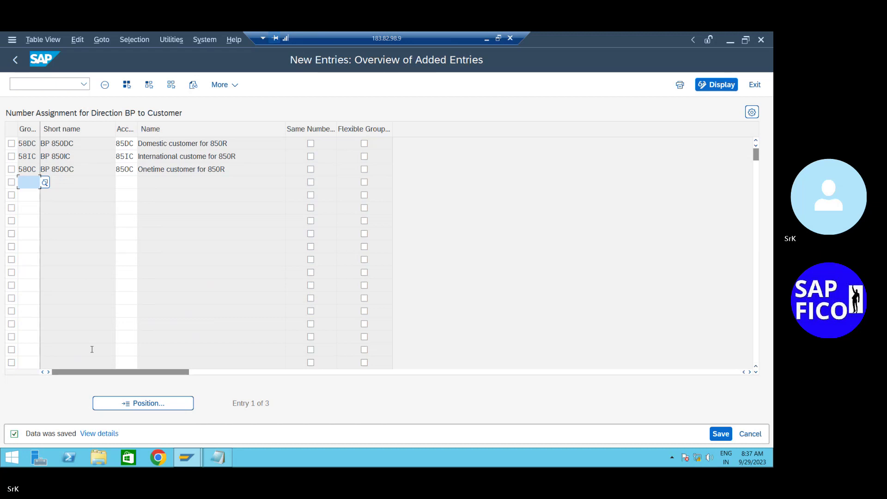
Return to the SPRO tree and reopen the BP-to-customer number assignment table
{"action": "left_click", "coordinate": [16, 61]}
{"action": "scroll", "coordinate": [167, 280], "scroll_direction": "up", "scroll_amount": 3}
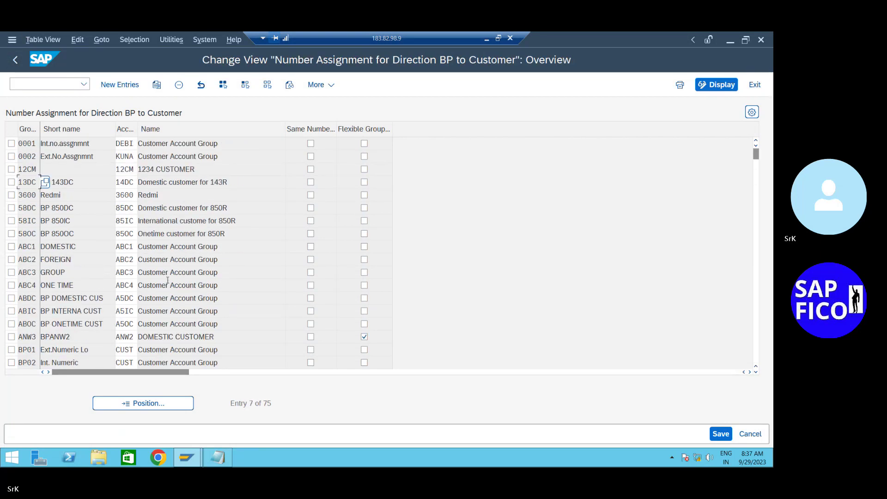
{"action": "left_click", "coordinate": [15, 60]}
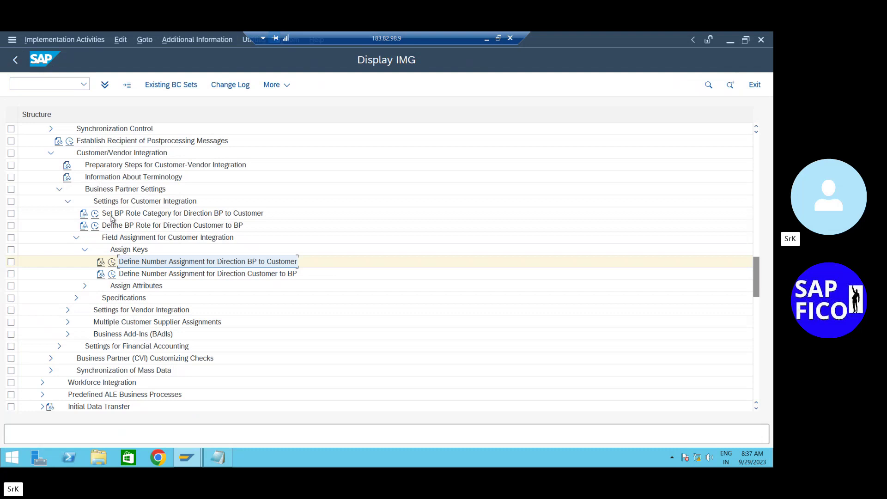
{"action": "left_click", "coordinate": [108, 264]}
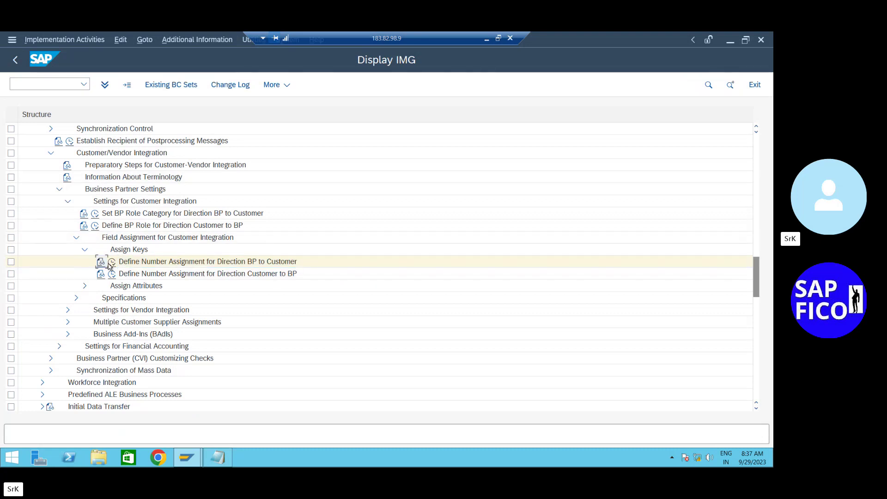
{"action": "left_click", "coordinate": [501, 91]}
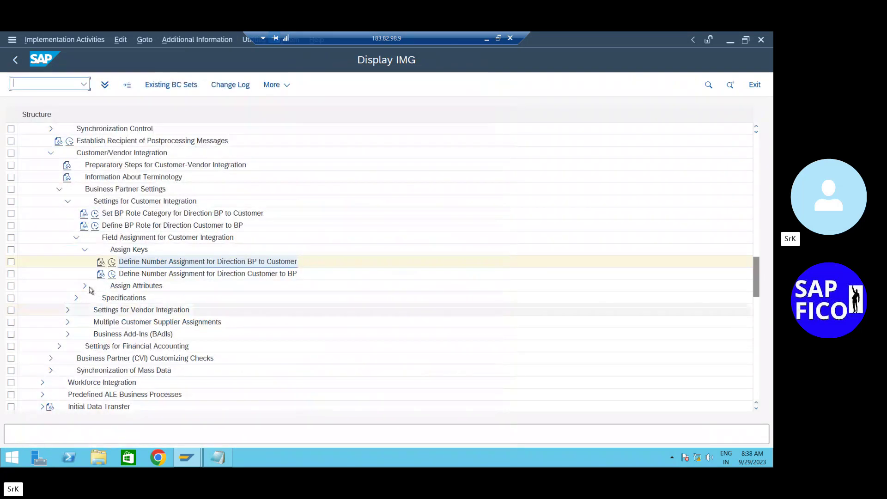
{"action": "left_click", "coordinate": [111, 262]}
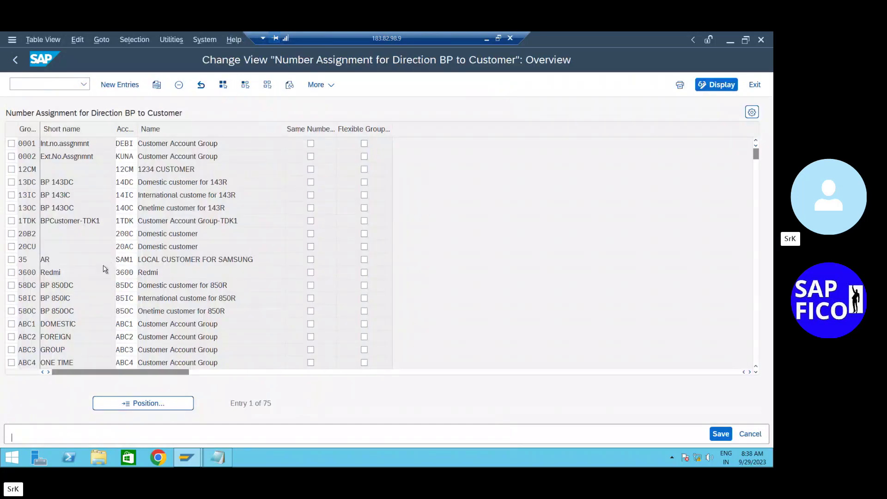
Scroll the 75-entry list to confirm the 58DC, 58IC and 58OC groups appear
{"action": "left_click", "coordinate": [120, 85]}
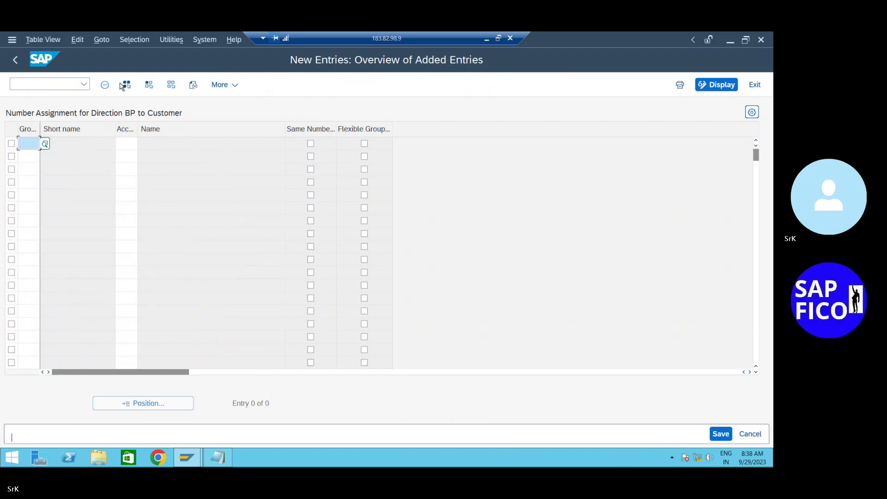
{"action": "left_click", "coordinate": [15, 60]}
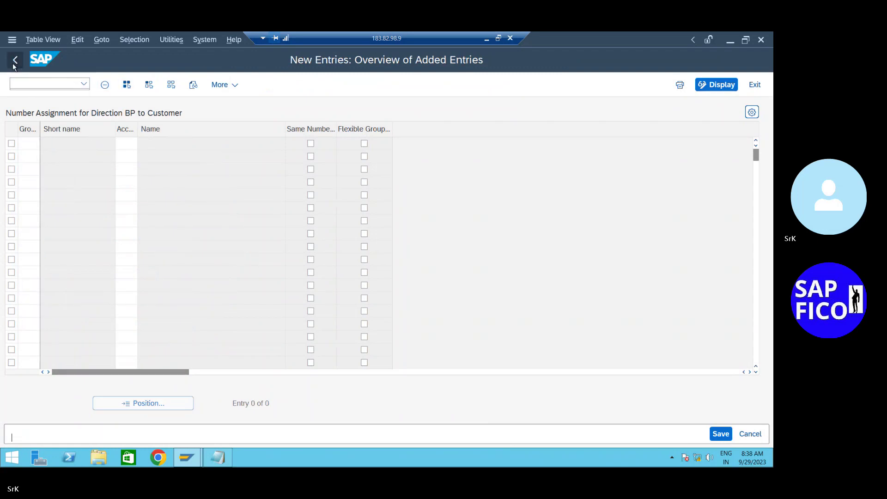
{"action": "scroll", "coordinate": [180, 227], "scroll_direction": "down", "scroll_amount": 16}
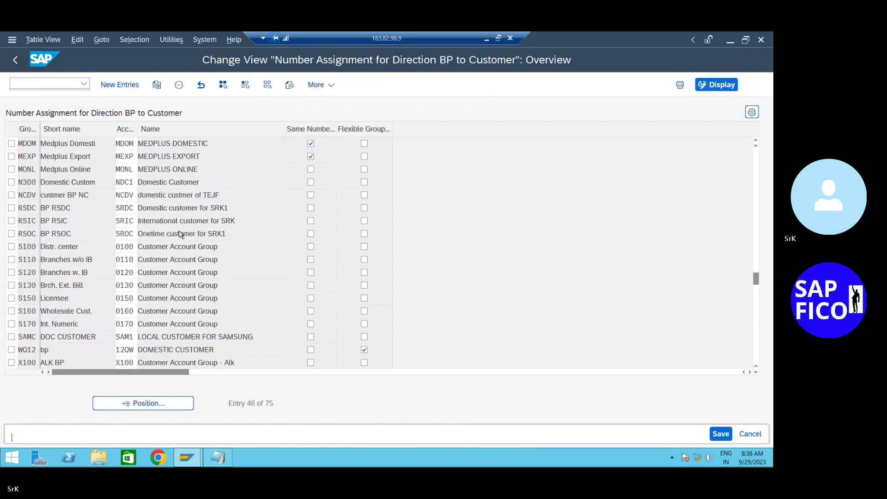
{"action": "scroll", "coordinate": [180, 231], "scroll_direction": "up", "scroll_amount": 15}
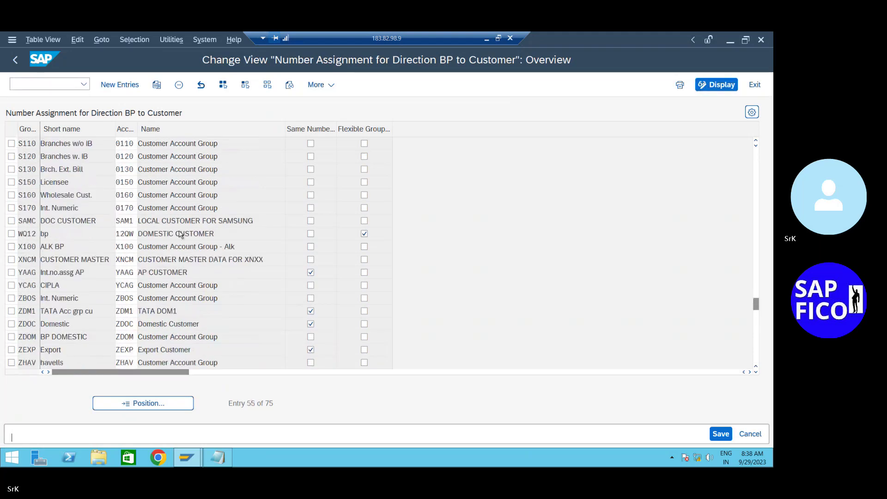
{"action": "scroll", "coordinate": [178, 234], "scroll_direction": "up", "scroll_amount": 5}
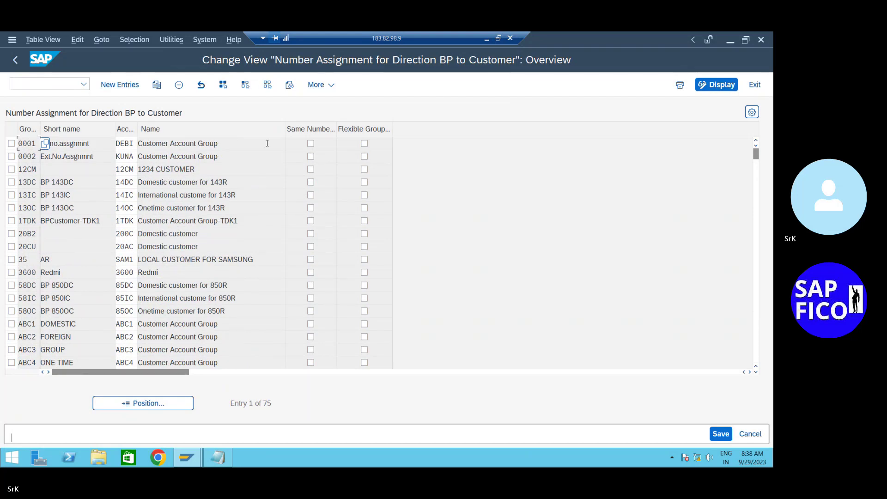
Read the activity's documentation, then reopen the number assignment table and review its entries
{"action": "left_click", "coordinate": [15, 60]}
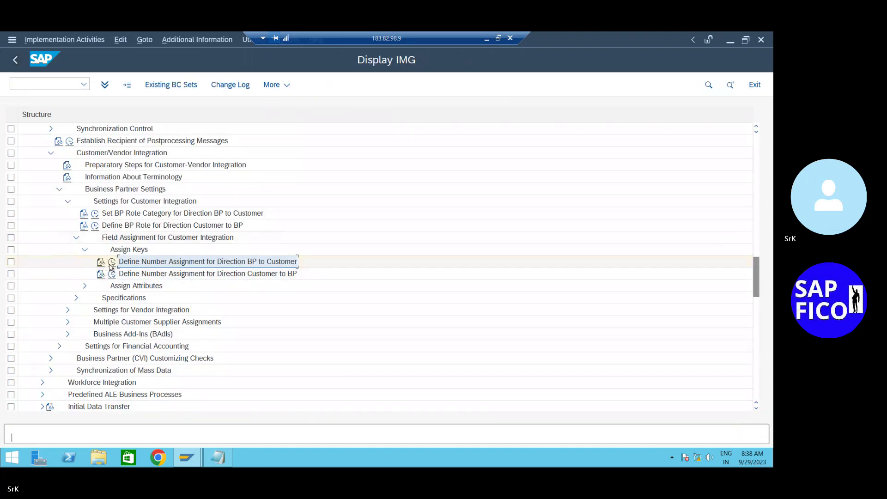
{"action": "left_click", "coordinate": [101, 262]}
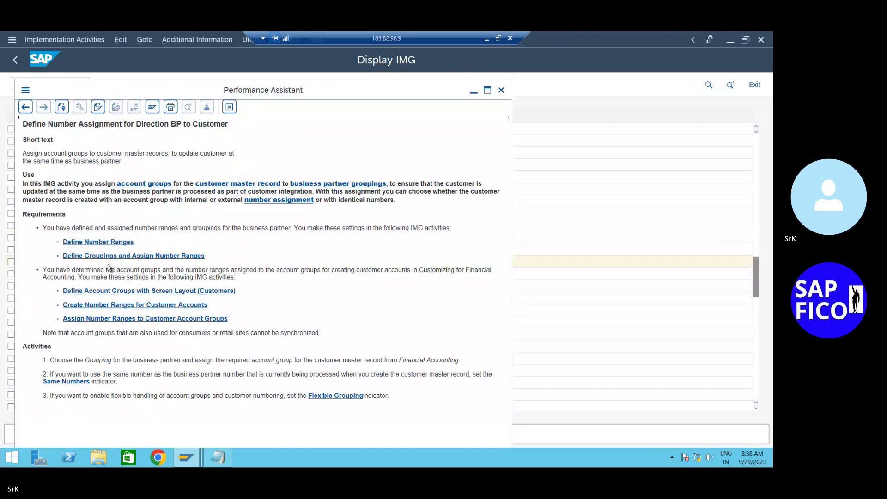
{"action": "left_click", "coordinate": [229, 106]}
{"action": "left_click", "coordinate": [112, 262]}
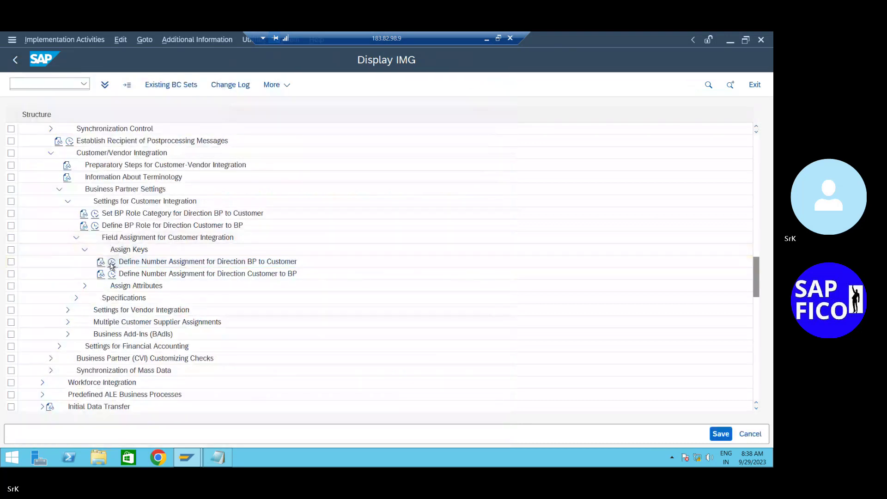
{"action": "scroll", "coordinate": [154, 250], "scroll_direction": "down", "scroll_amount": 12}
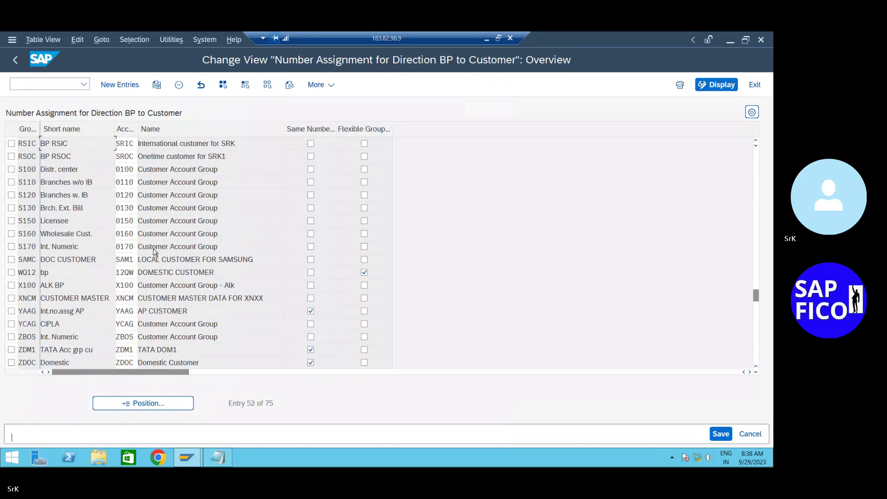
{"action": "scroll", "coordinate": [154, 249], "scroll_direction": "down", "scroll_amount": 7}
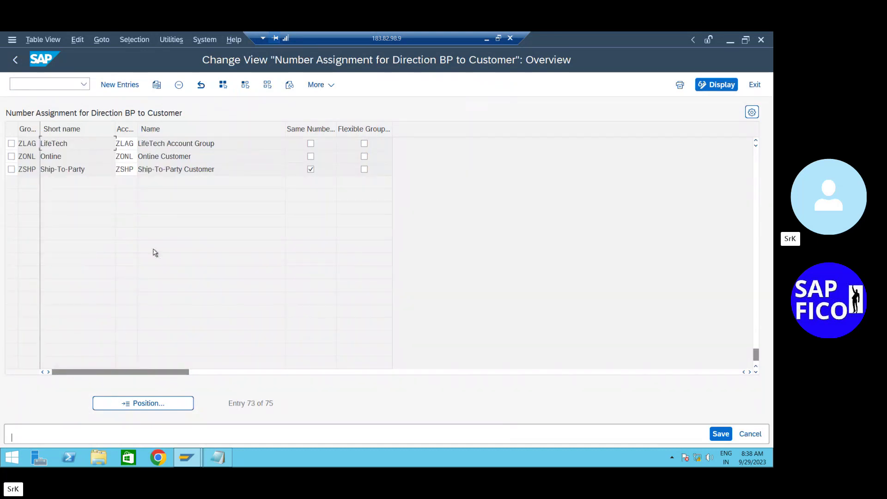
{"action": "scroll", "coordinate": [155, 252], "scroll_direction": "up", "scroll_amount": 2}
{"action": "scroll", "coordinate": [154, 249], "scroll_direction": "up", "scroll_amount": 12}
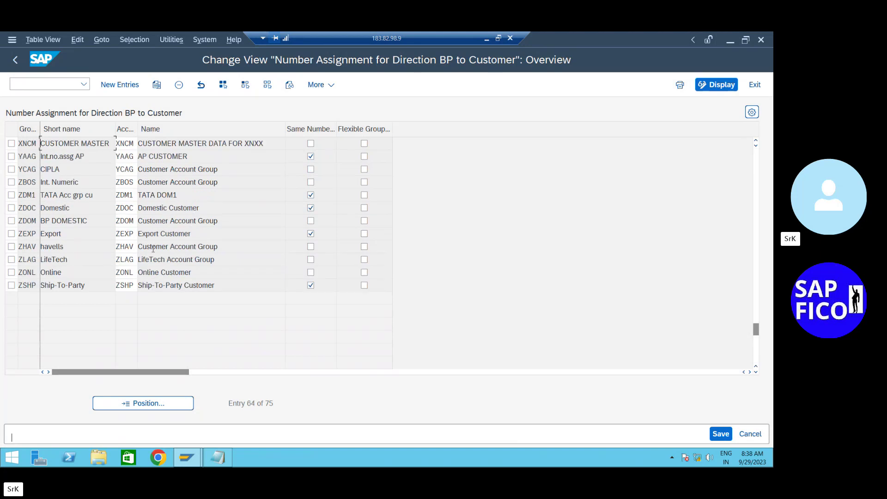
{"action": "scroll", "coordinate": [153, 250], "scroll_direction": "up", "scroll_amount": 2}
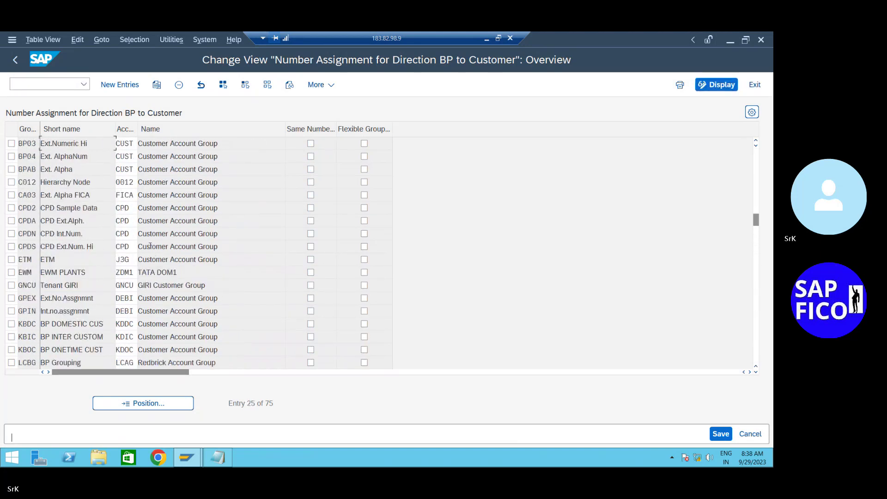
{"action": "scroll", "coordinate": [150, 246], "scroll_direction": "up", "scroll_amount": 8}
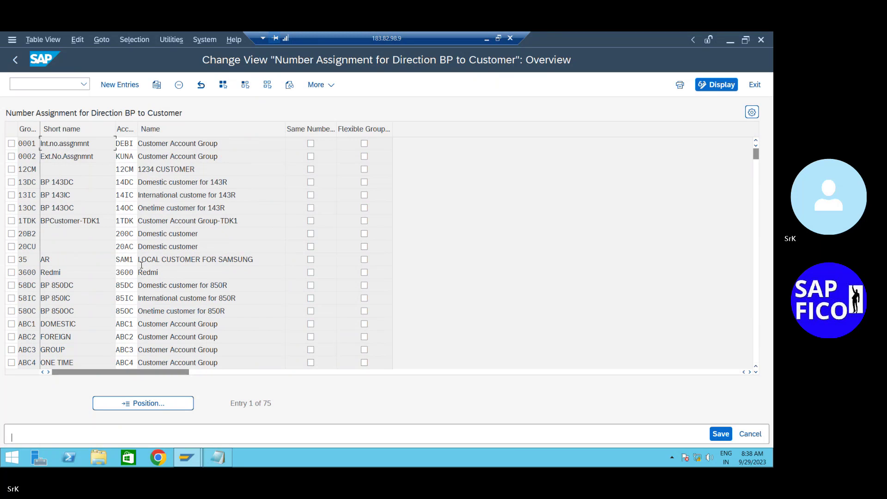
Exit the table and customizing project back to the SAP Easy Access menu
{"action": "left_click", "coordinate": [15, 60]}
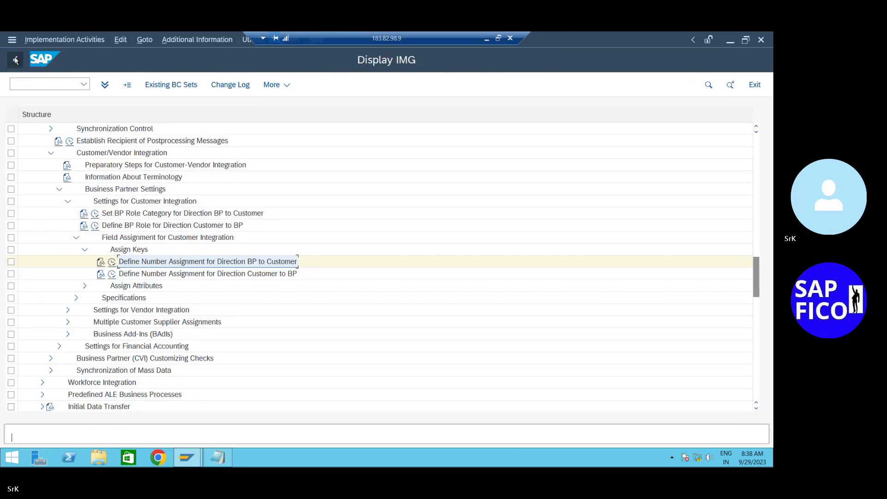
{"action": "left_click", "coordinate": [15, 59]}
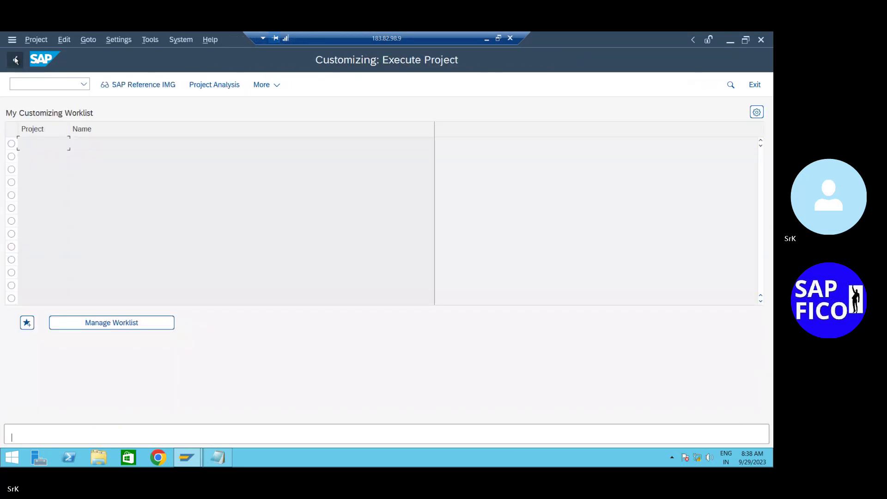
{"action": "left_click", "coordinate": [15, 60]}
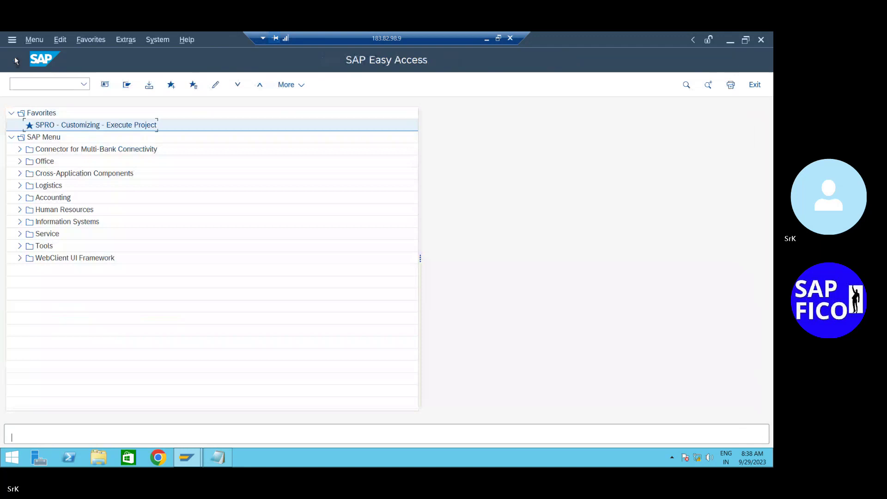
Briefly check the configuration notes outside SAP, then bring the SAP session back
{"action": "left_click", "coordinate": [487, 39]}
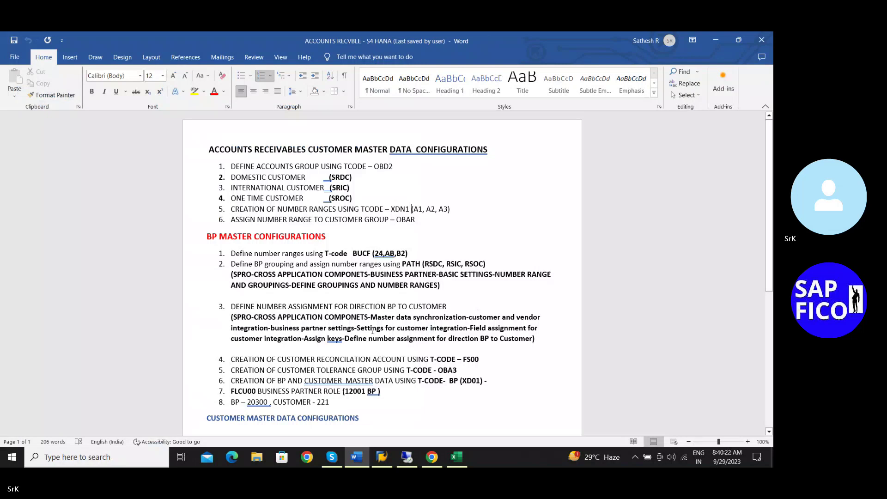
{"action": "left_click", "coordinate": [716, 40]}
{"action": "left_click", "coordinate": [413, 462]}
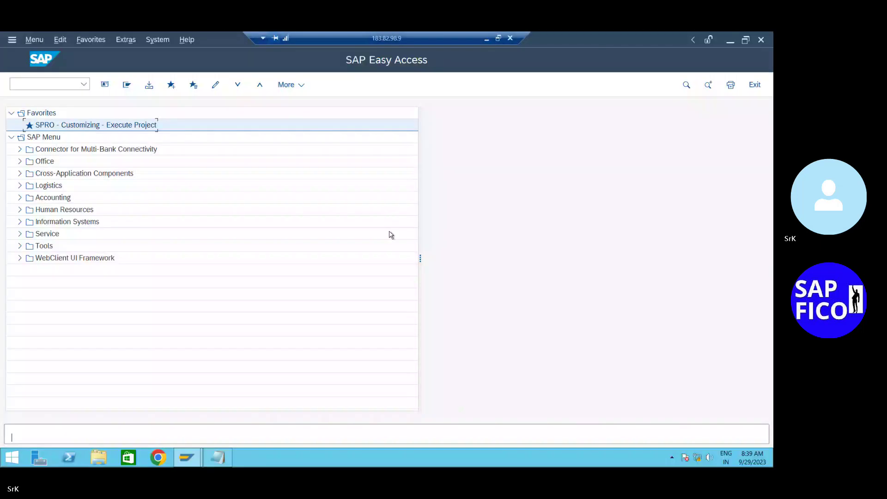